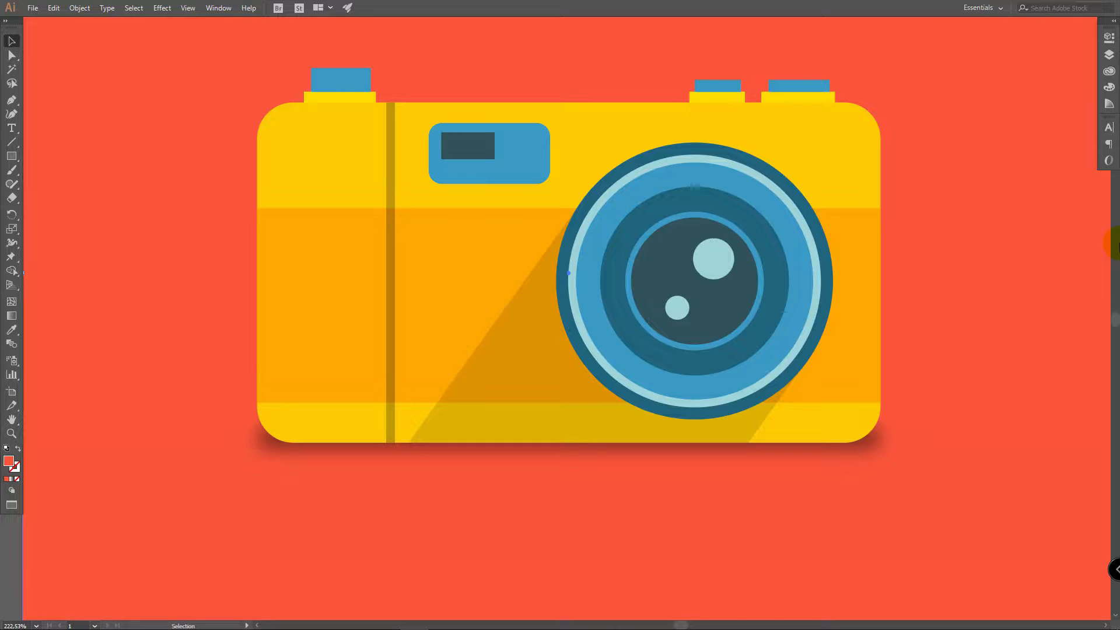
Create a new document from the A4 print preset in landscape orientation with RGB Color mode
{"action": "key", "text": "ctrl+n"}
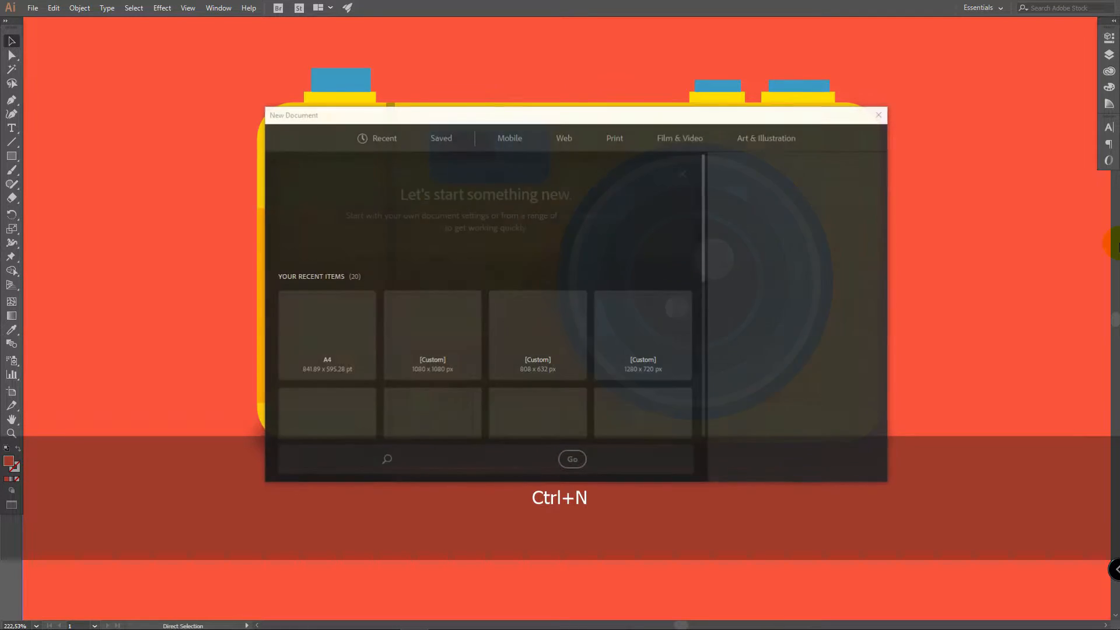
{"action": "left_click", "coordinate": [874, 455]}
{"action": "left_click", "coordinate": [32, 8]}
{"action": "left_click", "coordinate": [52, 22]}
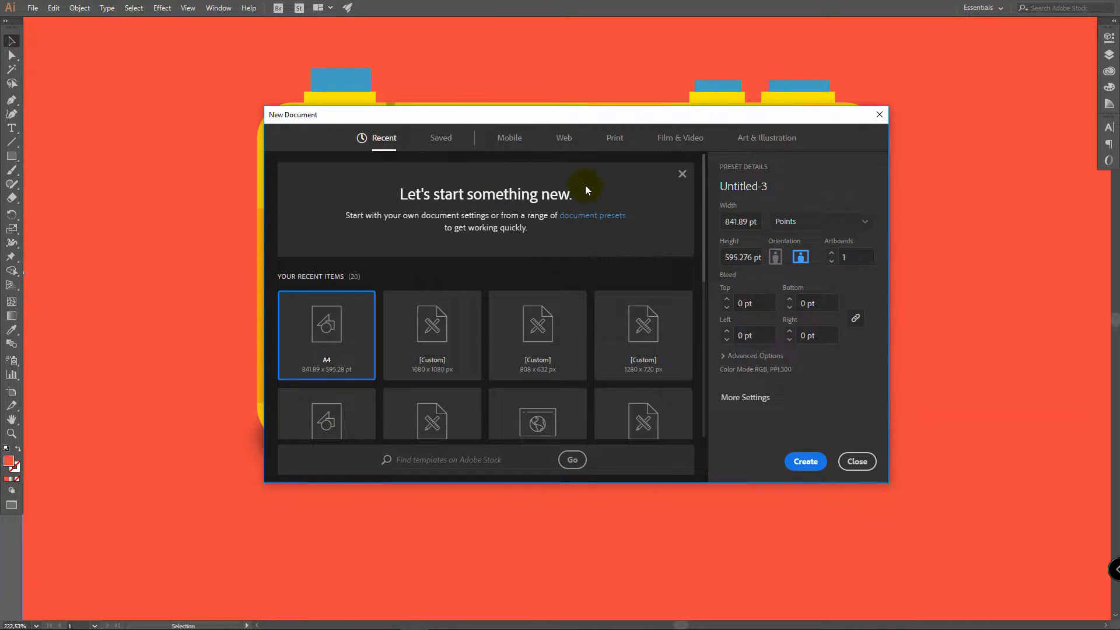
{"action": "left_click", "coordinate": [615, 138]}
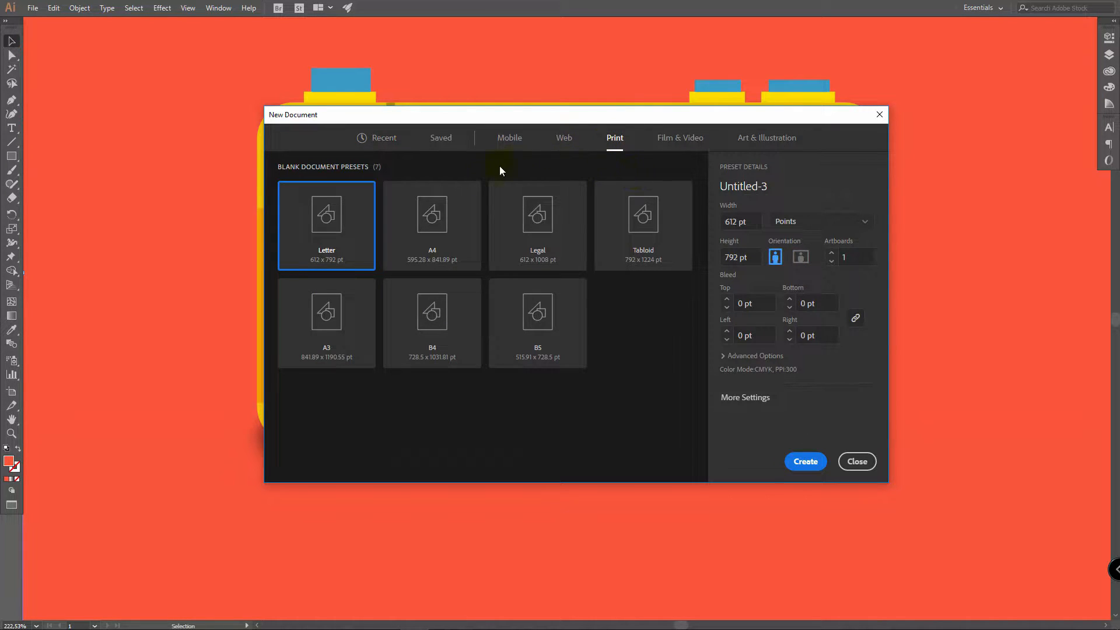
{"action": "left_click", "coordinate": [439, 254]}
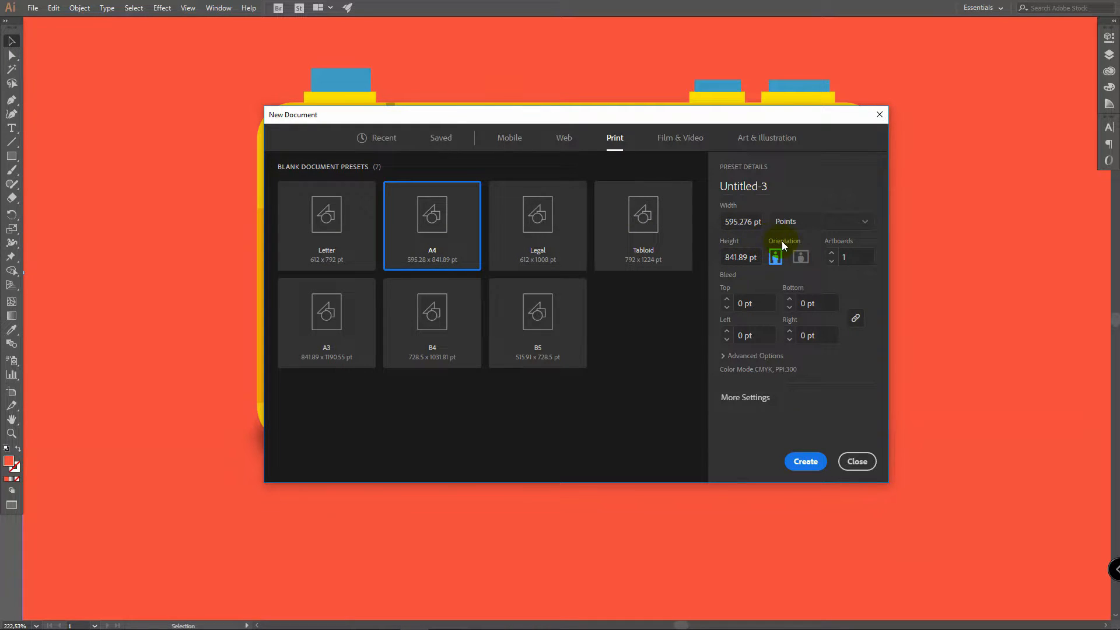
{"action": "left_click", "coordinate": [801, 256]}
{"action": "left_click", "coordinate": [755, 358]}
{"action": "left_click", "coordinate": [774, 331]}
{"action": "left_click", "coordinate": [753, 351]}
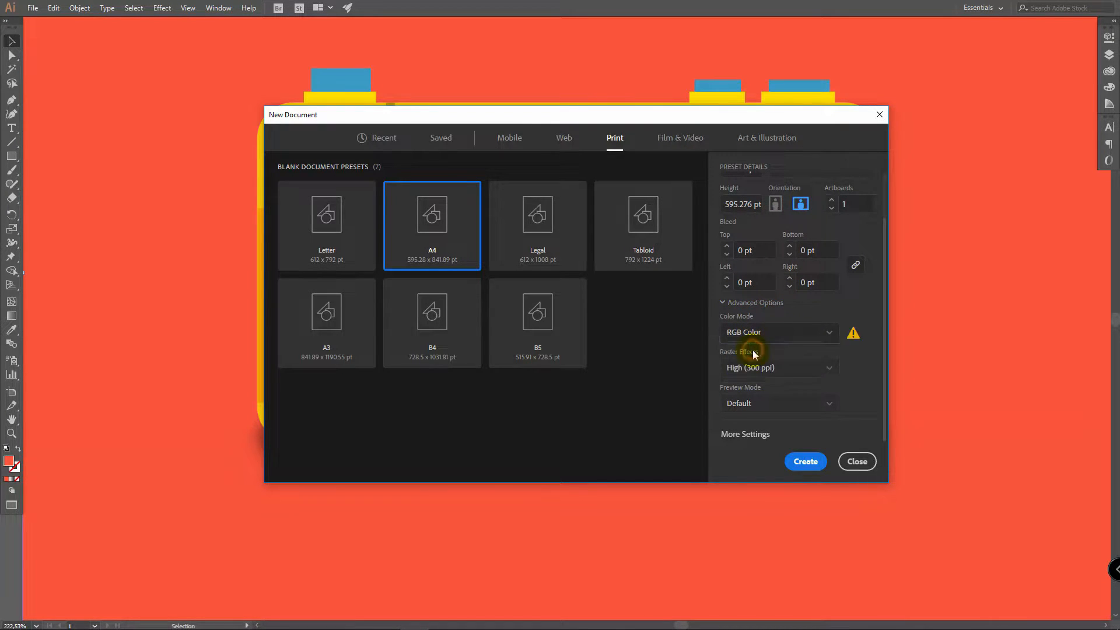
{"action": "left_click", "coordinate": [811, 465]}
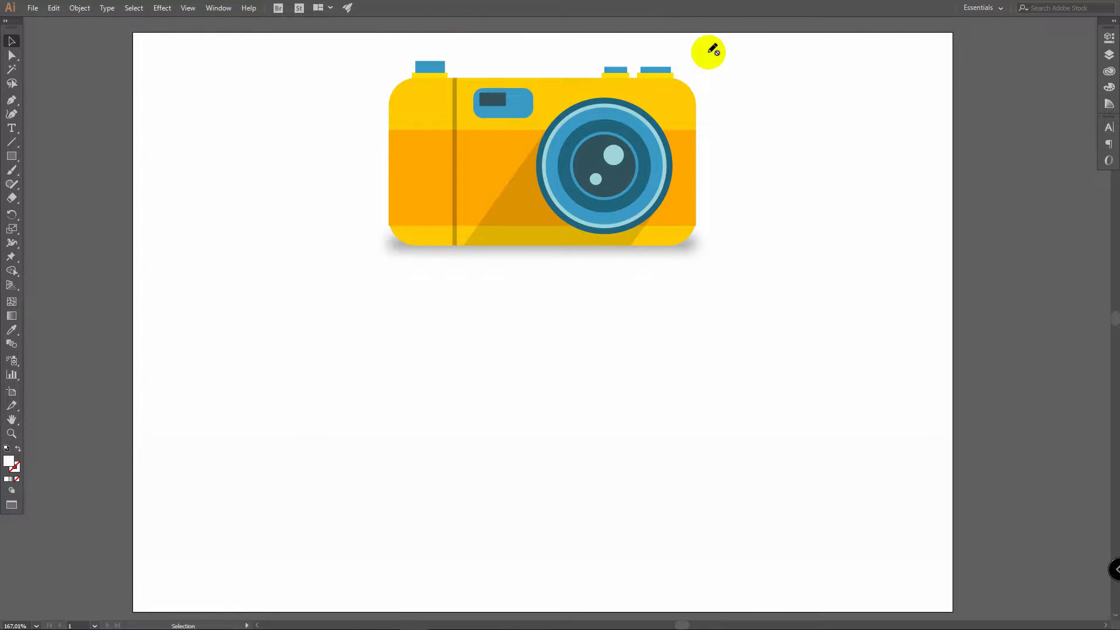
{"action": "left_click", "coordinate": [11, 156]}
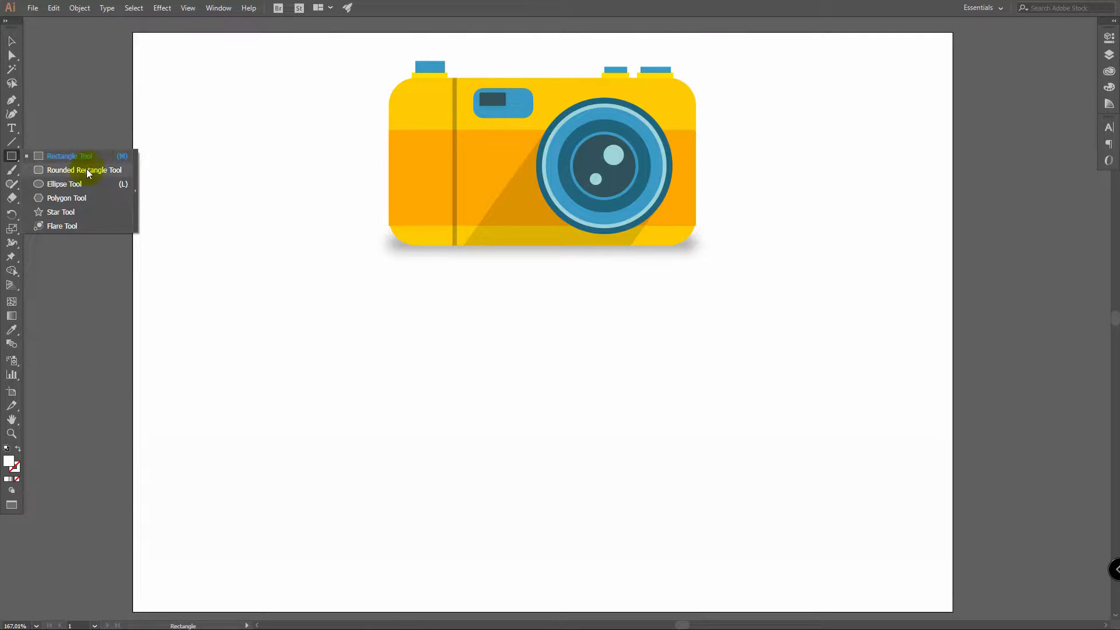
{"action": "left_click", "coordinate": [85, 184]}
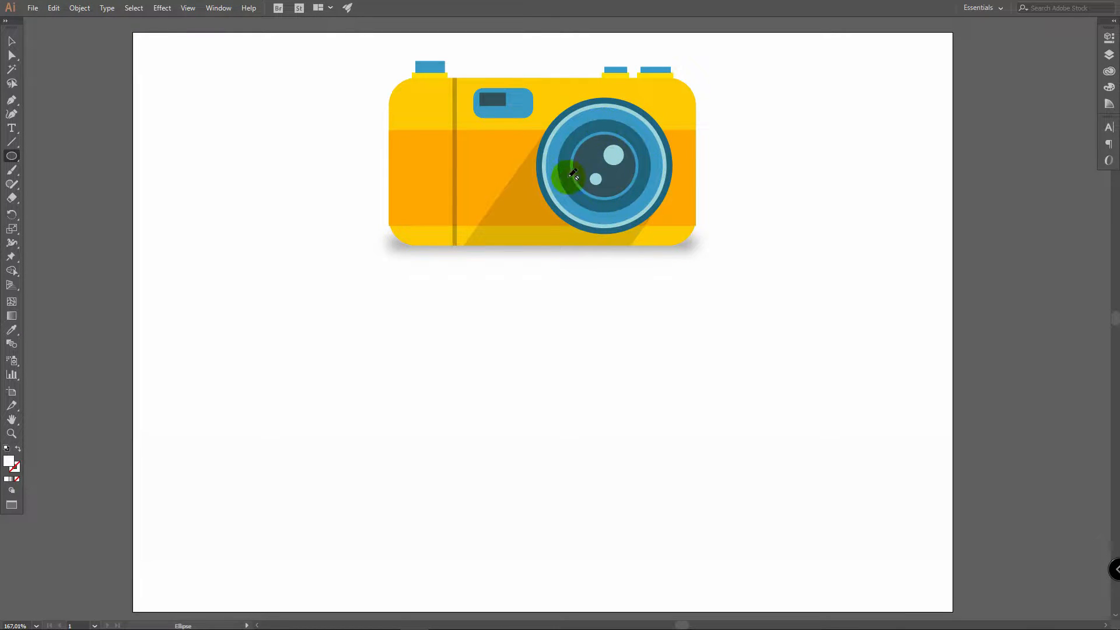
Add a new layer above the Reference layer and name it "photo camera"
{"action": "left_click", "coordinate": [1109, 56]}
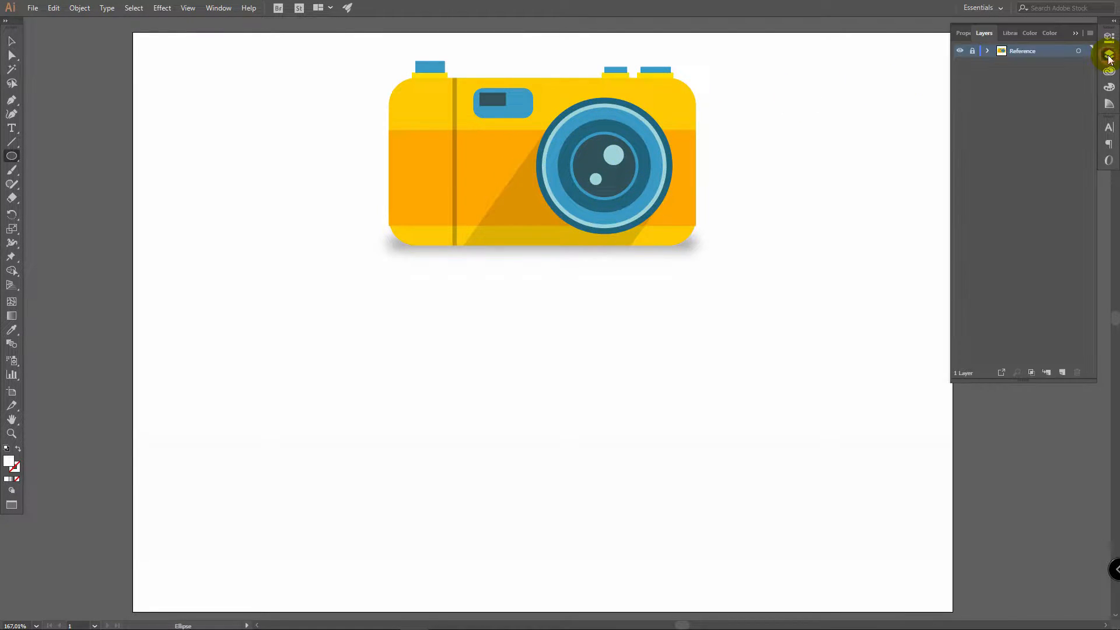
{"action": "left_click", "coordinate": [1062, 371]}
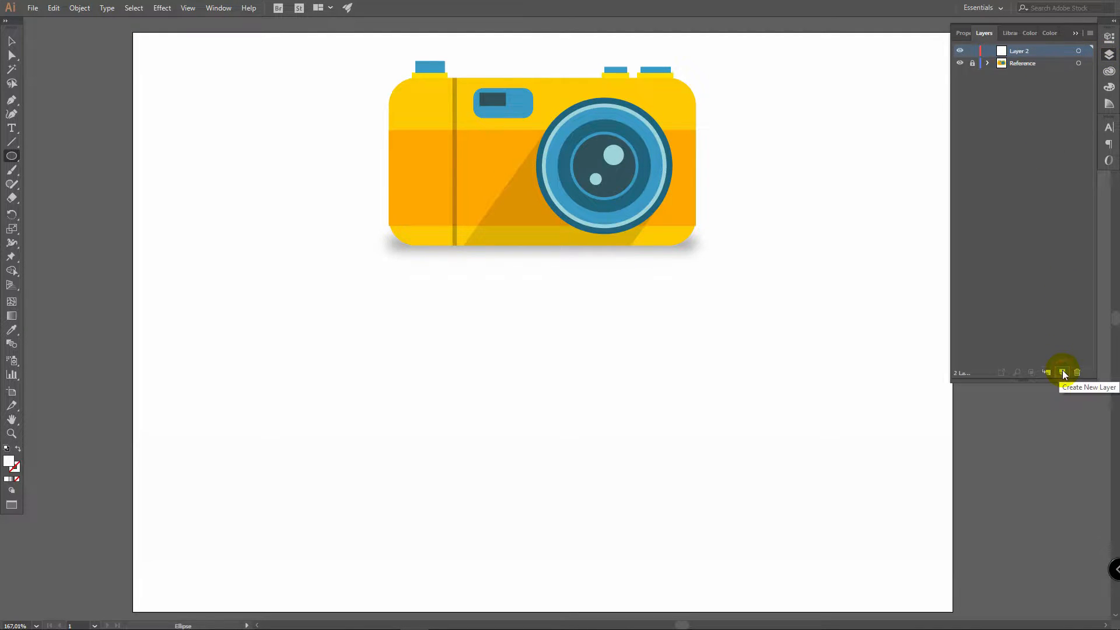
{"action": "double_click", "coordinate": [1024, 51]}
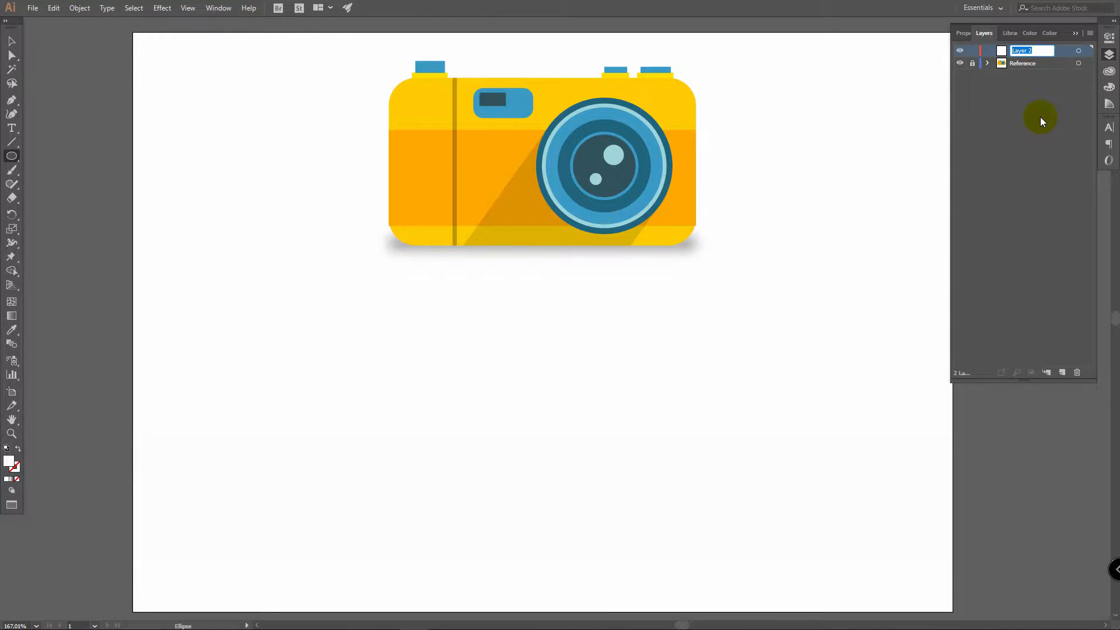
{"action": "type", "text": "photo camera"}
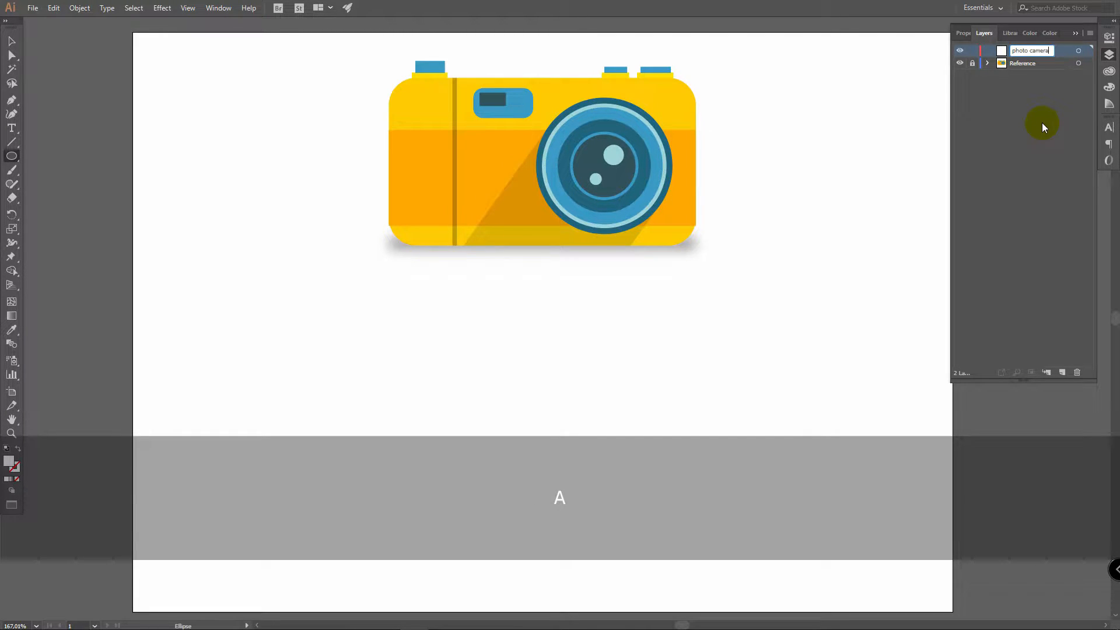
{"action": "key", "text": "Return"}
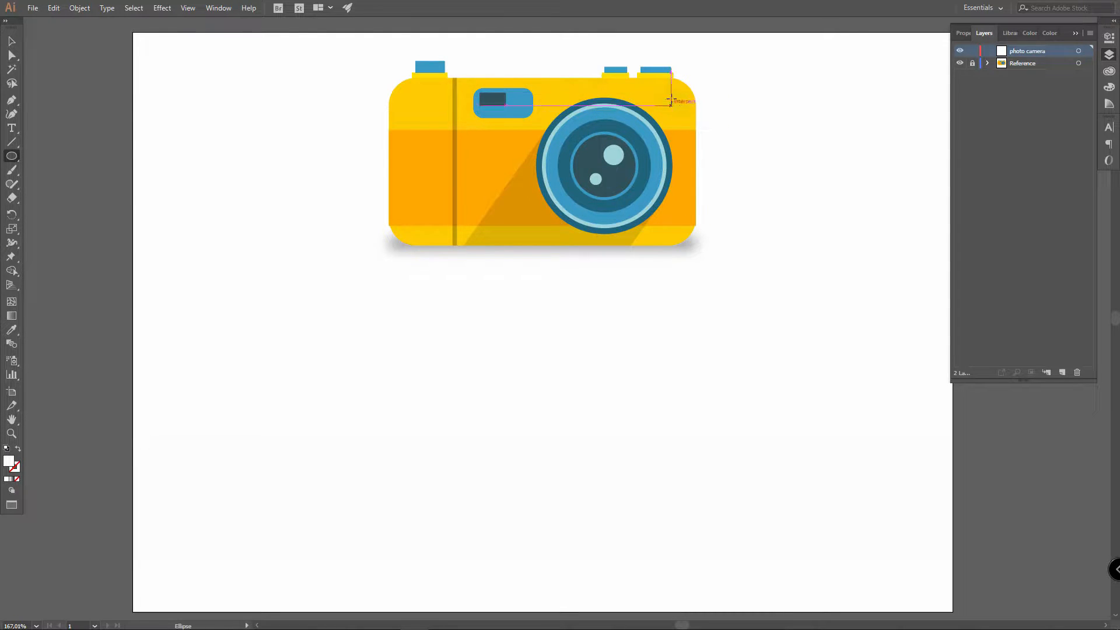
Set the fill color to the yellow FFCE33 to approximate the reference camera's body
{"action": "double_click", "coordinate": [8, 463]}
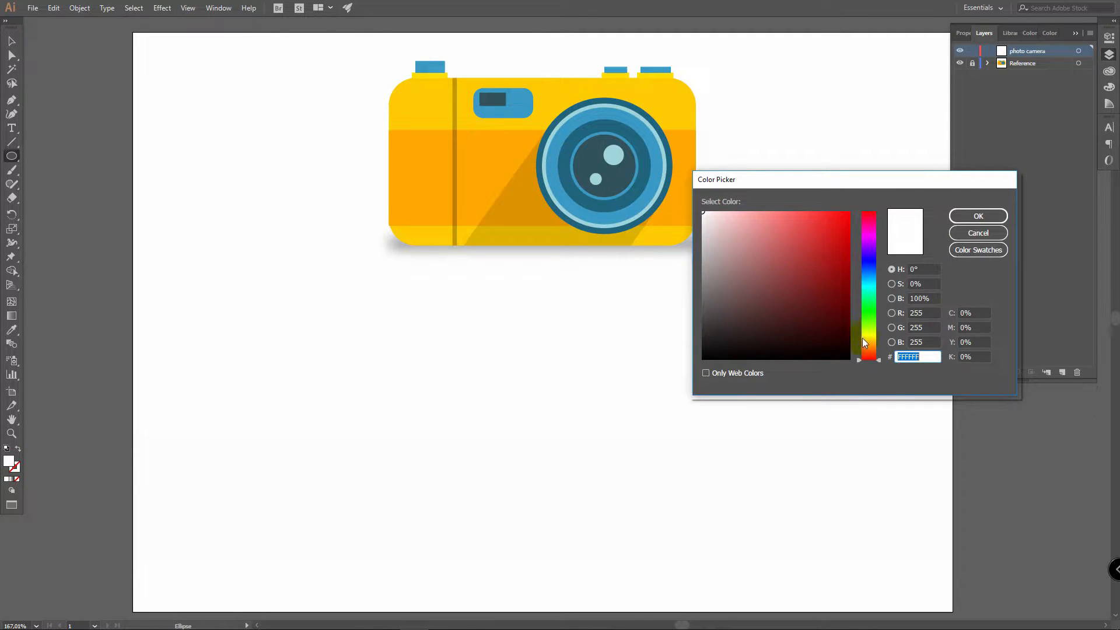
{"action": "left_click", "coordinate": [867, 342]}
{"action": "left_click", "coordinate": [874, 344]}
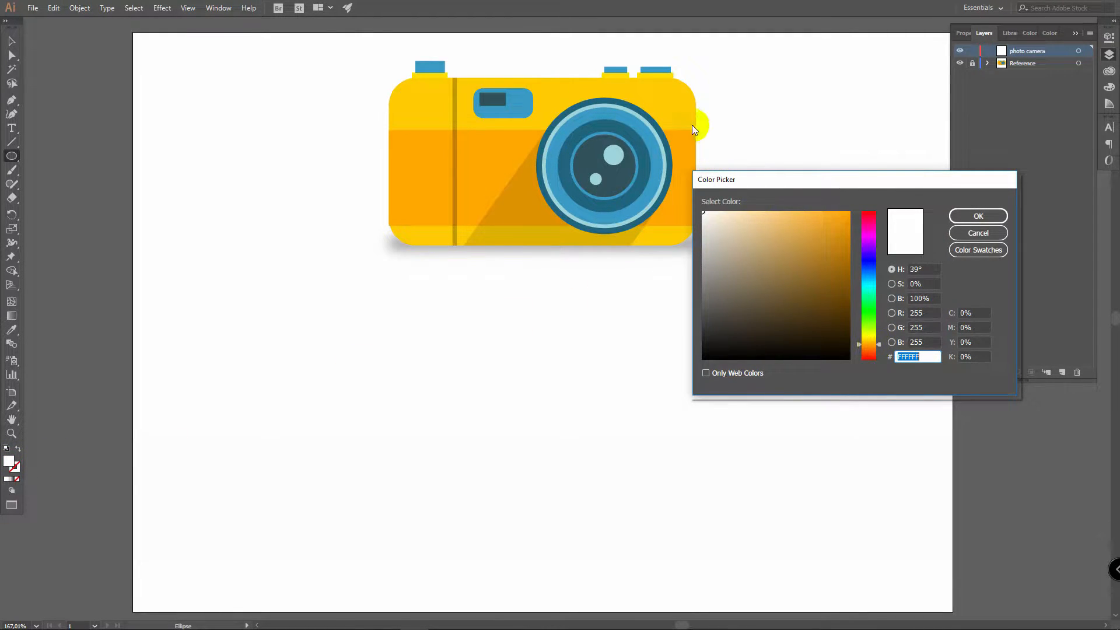
{"action": "left_click_drag", "start_coordinate": [867, 346], "coordinate": [870, 341]}
{"action": "left_click_drag", "start_coordinate": [833, 249], "coordinate": [823, 210]}
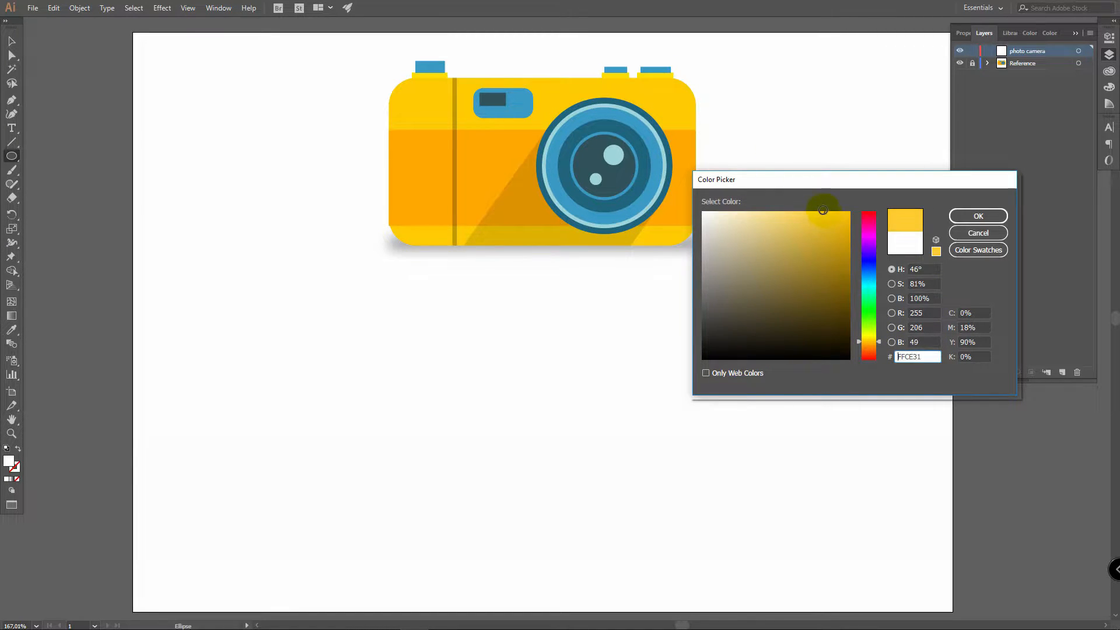
{"action": "left_click", "coordinate": [978, 214]}
Draw a large yellow rectangle below the reference camera for the body and round all four of its corners
{"action": "left_click", "coordinate": [12, 156]}
{"action": "left_click_drag", "start_coordinate": [10, 159], "coordinate": [95, 156]}
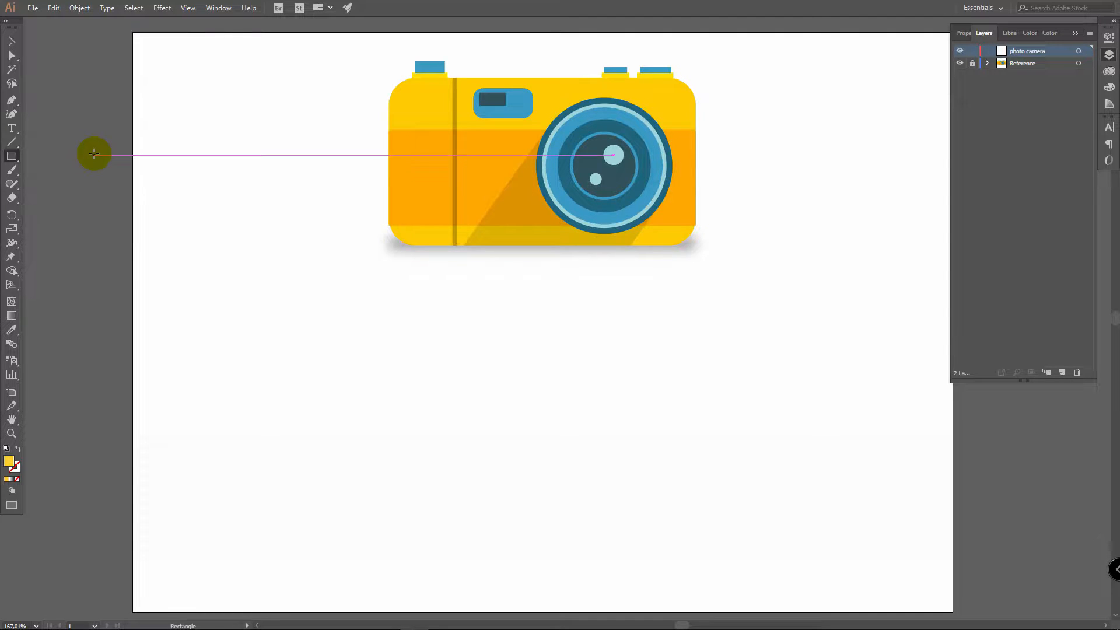
{"action": "key", "text": "m"}
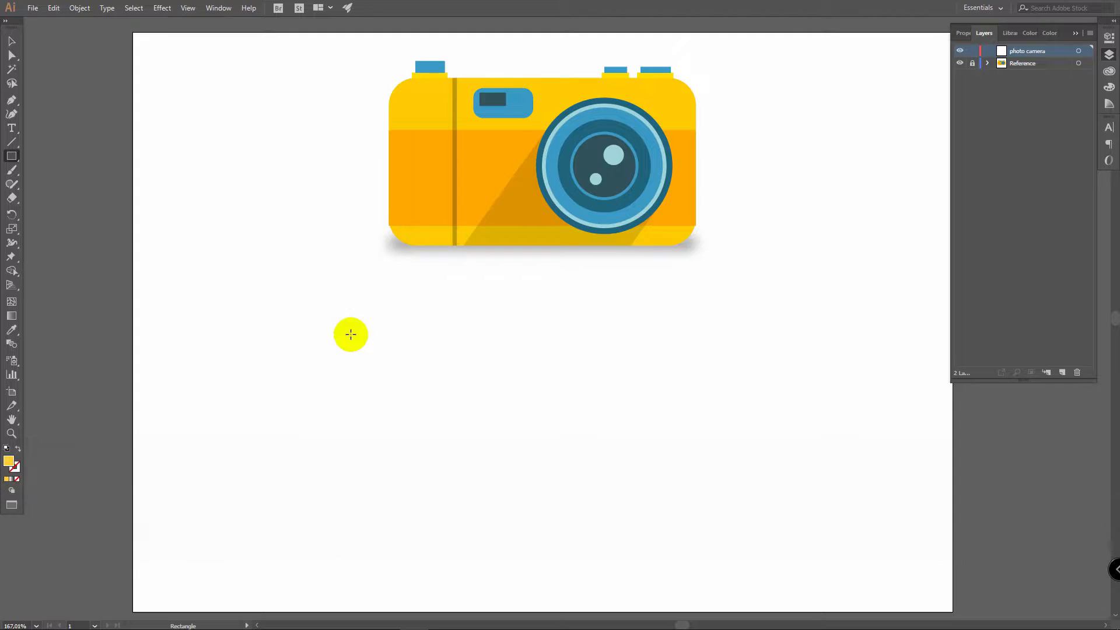
{"action": "left_click_drag", "start_coordinate": [355, 327], "coordinate": [756, 548]}
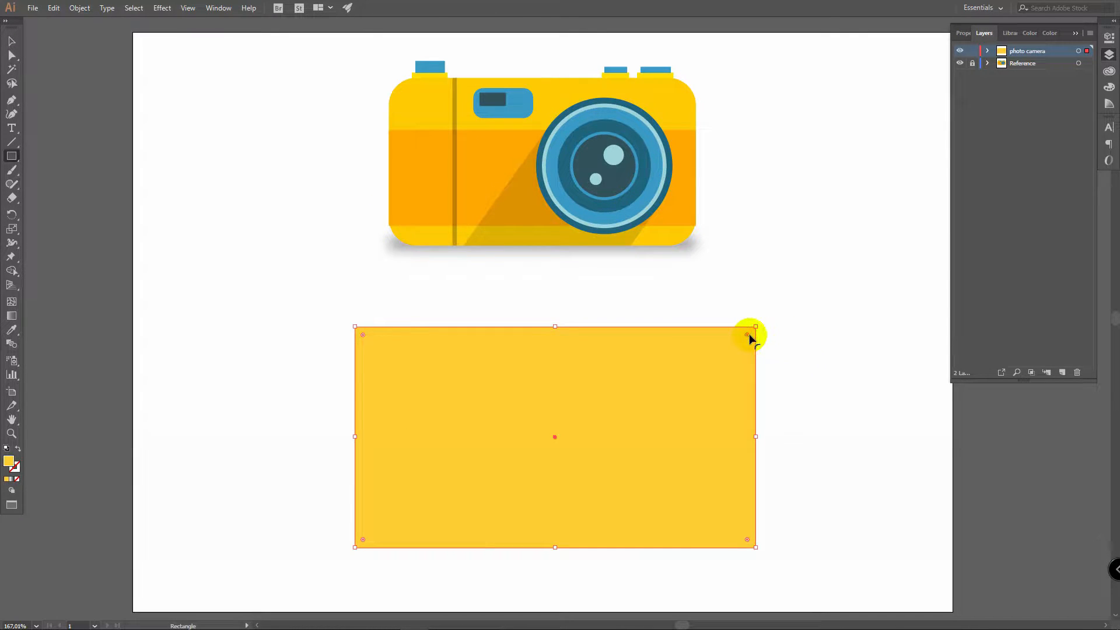
{"action": "left_click_drag", "start_coordinate": [747, 336], "coordinate": [728, 357]}
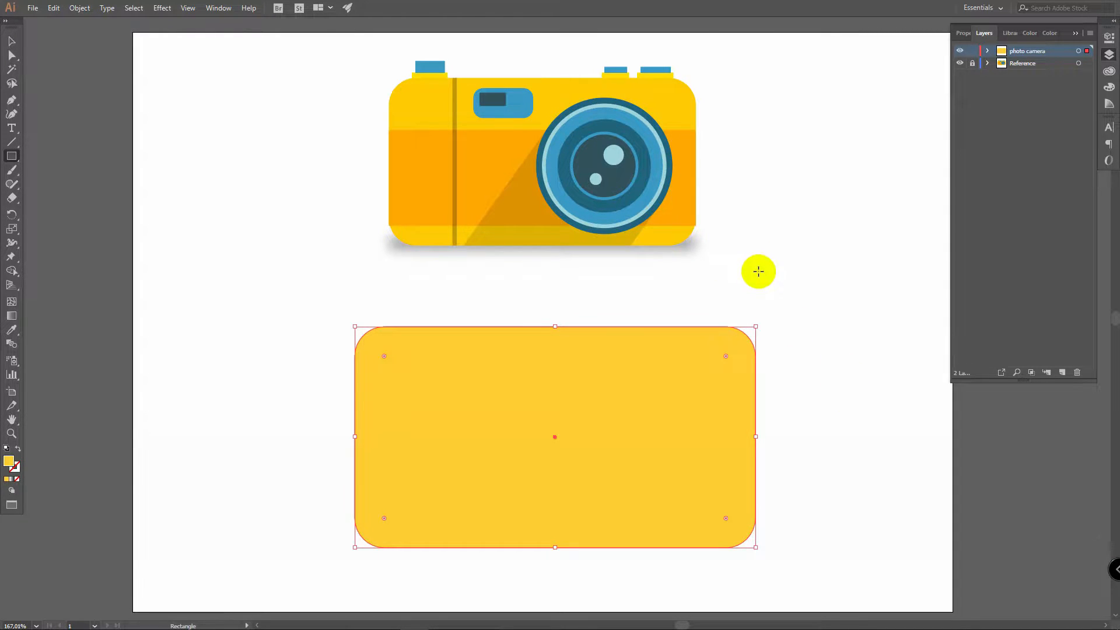
{"action": "key", "text": "v"}
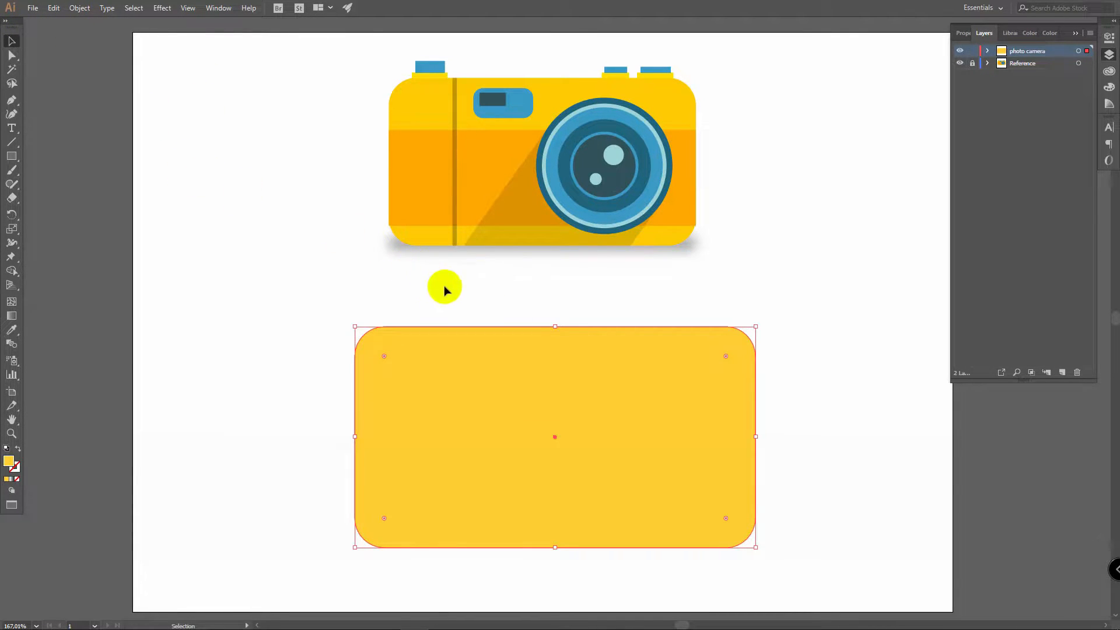
{"action": "left_click_drag", "start_coordinate": [556, 325], "coordinate": [555, 345]}
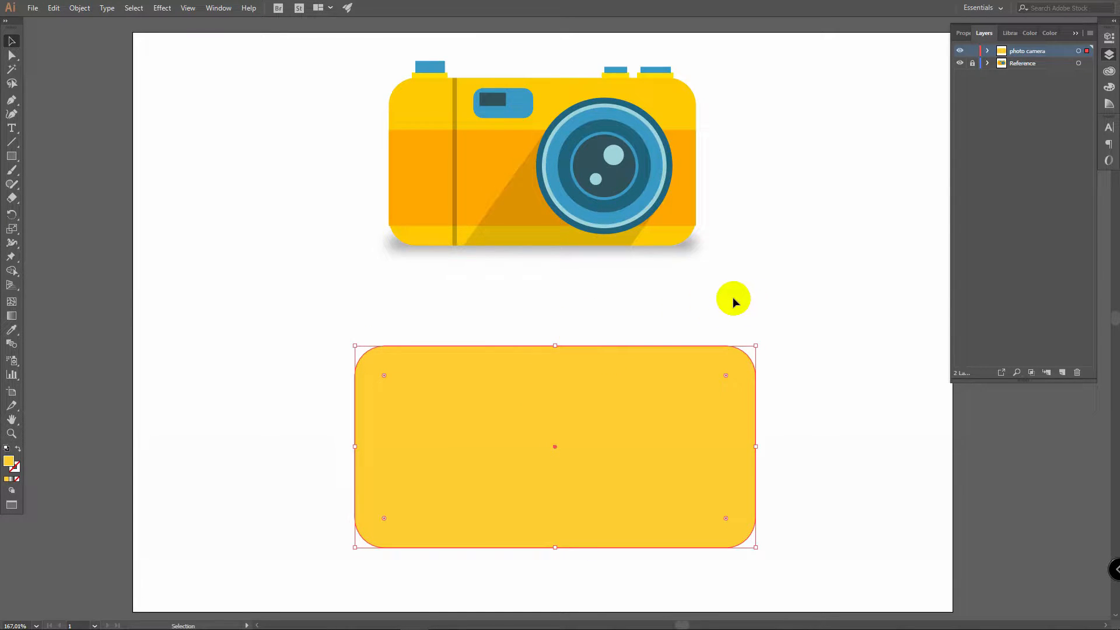
{"action": "key", "text": "ctrl"}
{"action": "key", "text": "ctrl+z"}
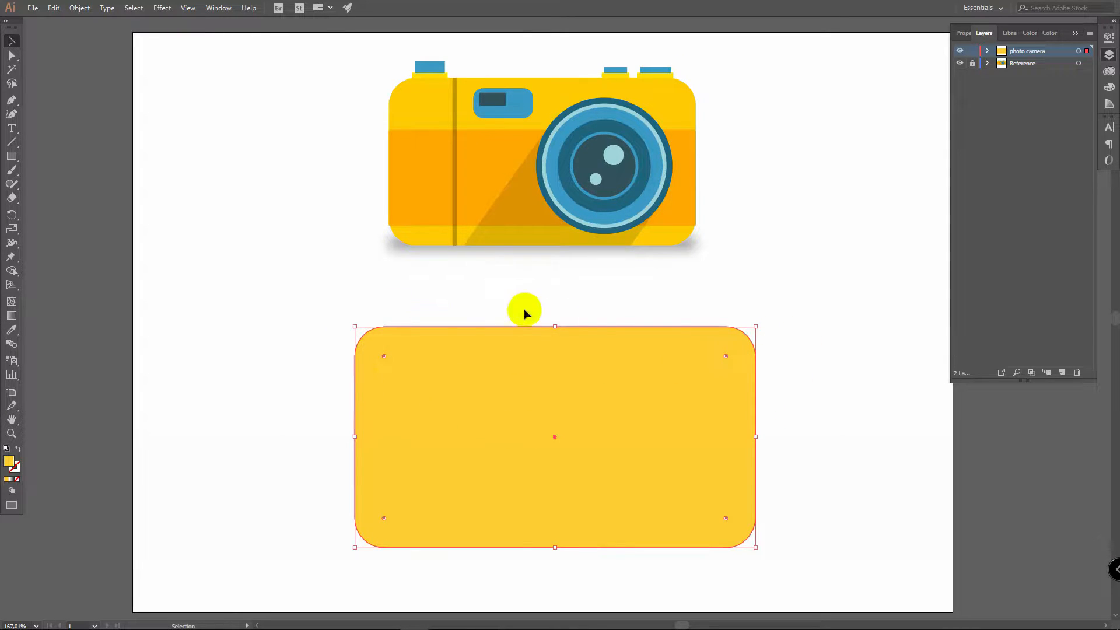
Deselect the yellow body and set the fill color to the orange FF9B0B
{"action": "left_click", "coordinate": [282, 296]}
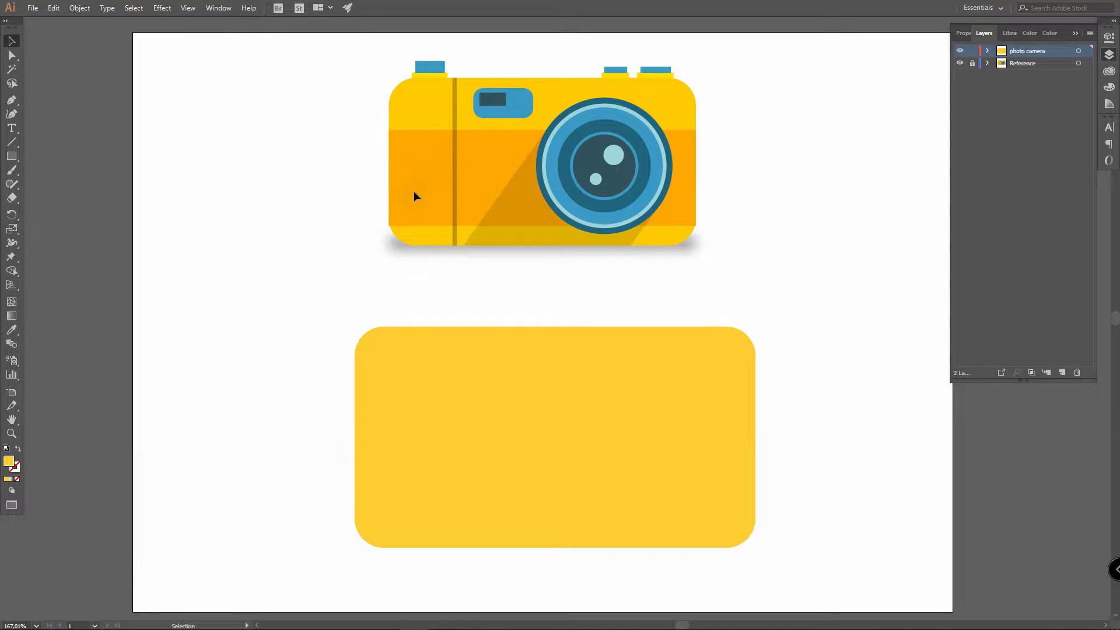
{"action": "double_click", "coordinate": [11, 463]}
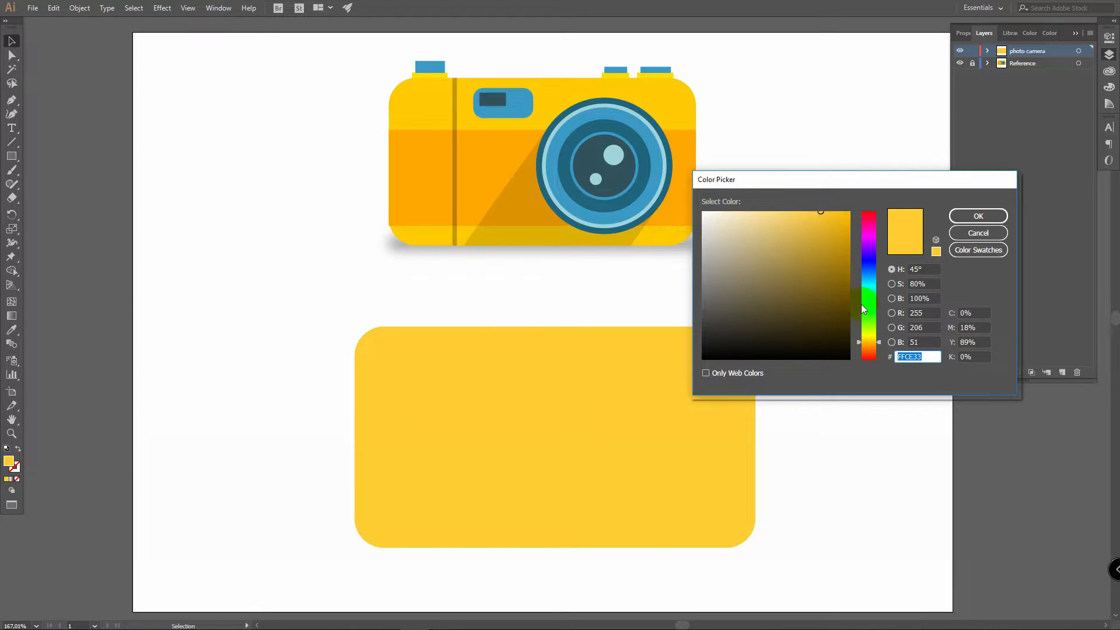
{"action": "left_click", "coordinate": [867, 345]}
{"action": "left_click_drag", "start_coordinate": [814, 220], "coordinate": [846, 207]}
{"action": "left_click", "coordinate": [978, 216]}
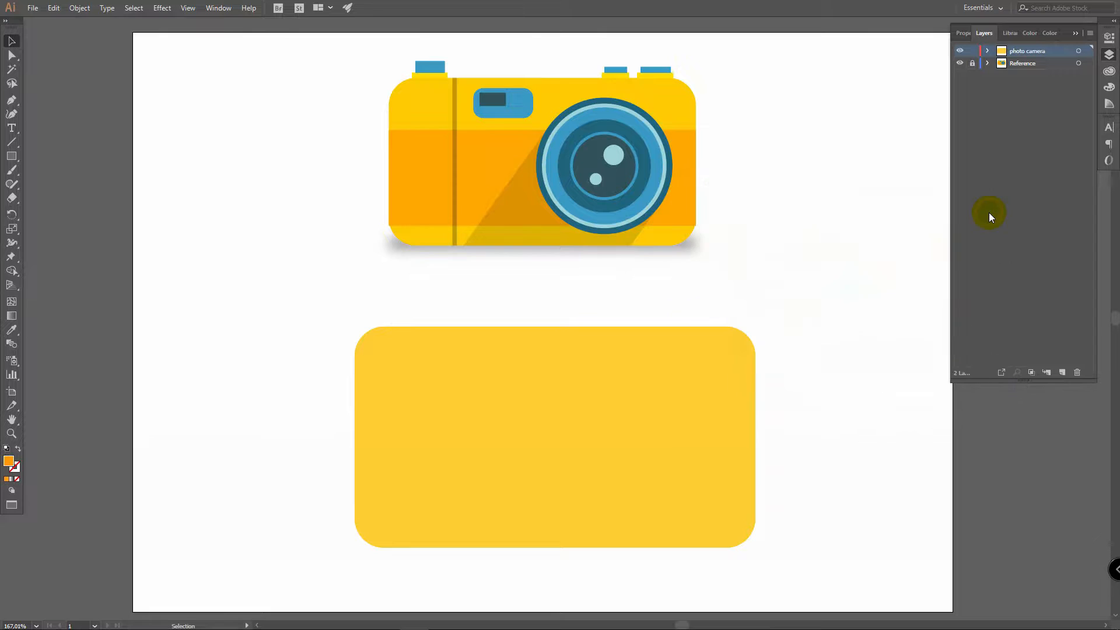
Draw an orange rectangle as a band across the full width of the body's lower half and slightly extend its upper and lower edges
{"action": "left_click", "coordinate": [12, 156]}
{"action": "left_click_drag", "start_coordinate": [354, 416], "coordinate": [756, 512]}
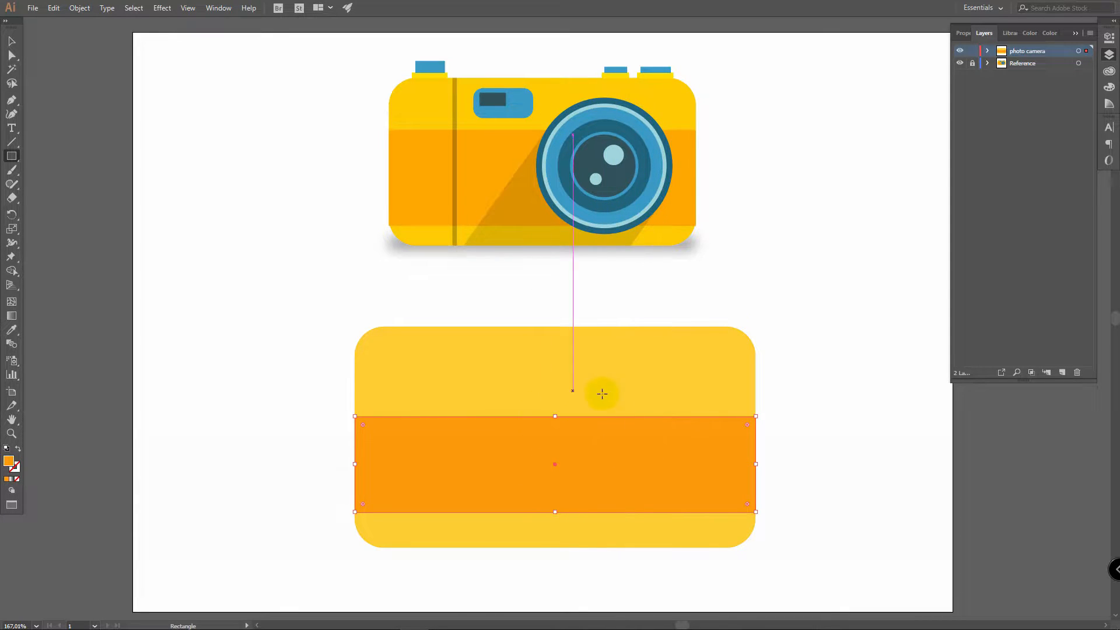
{"action": "key", "text": "v"}
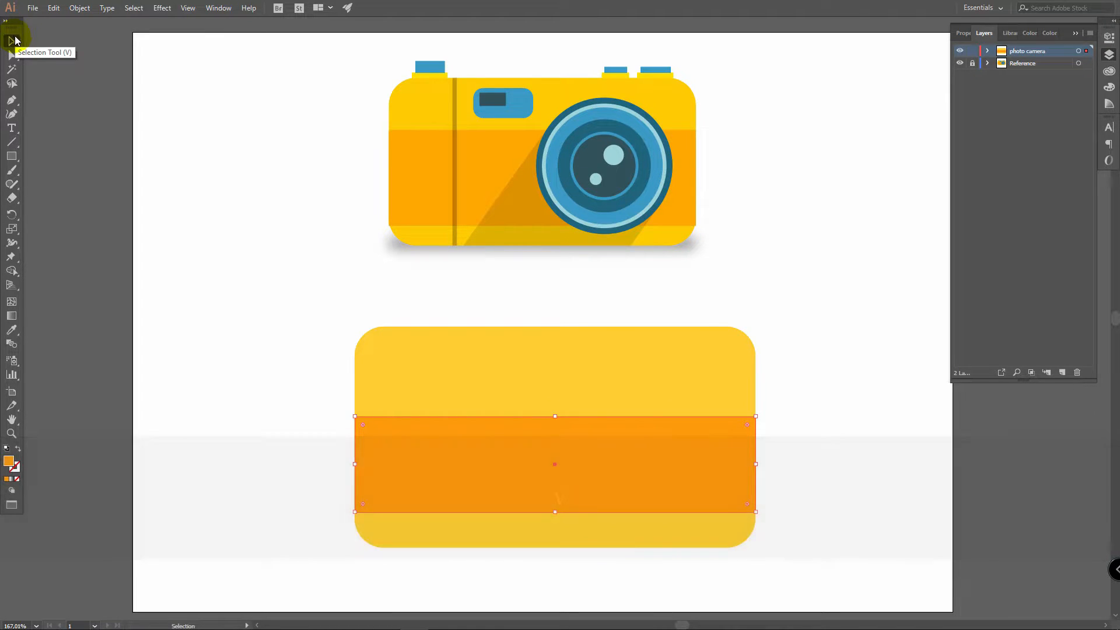
{"action": "left_click_drag", "start_coordinate": [556, 416], "coordinate": [555, 413]}
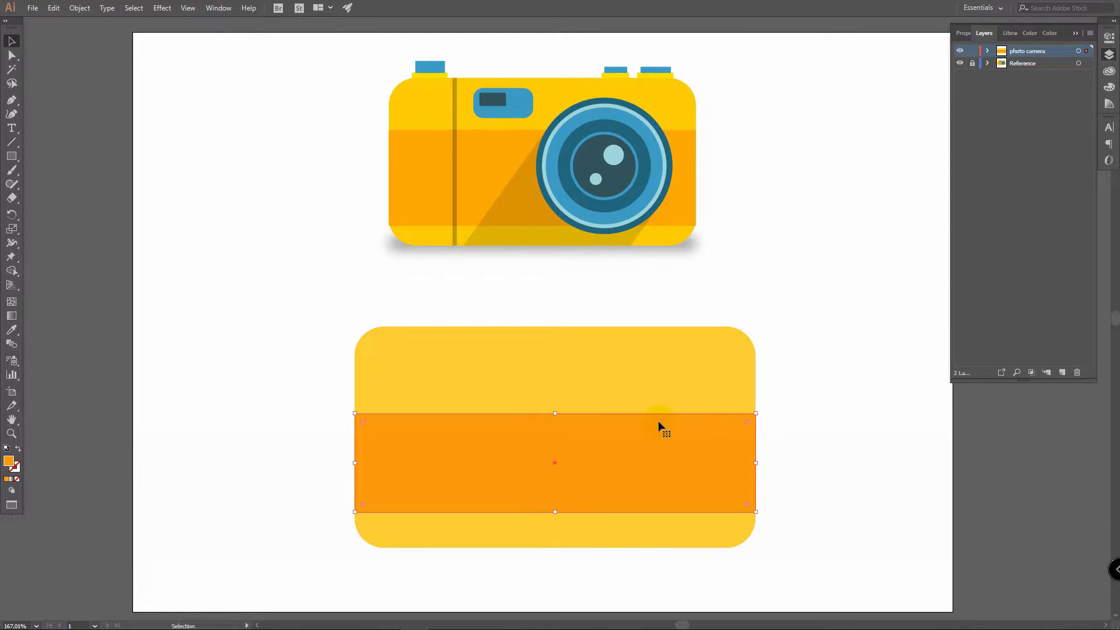
{"action": "left_click_drag", "start_coordinate": [558, 515], "coordinate": [559, 515]}
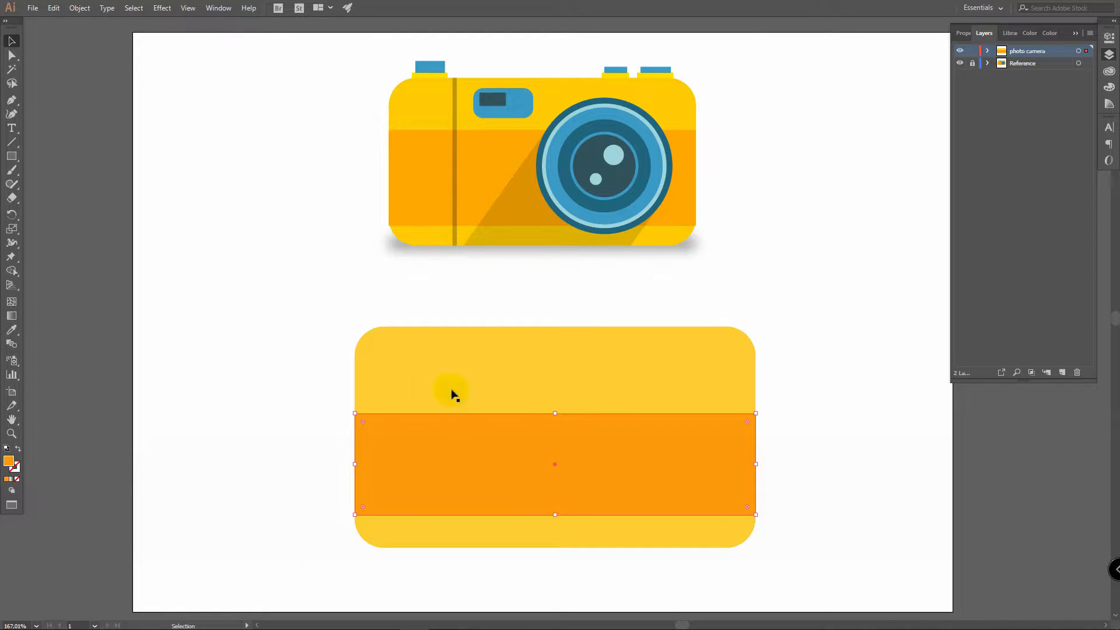
With nothing selected, set the fill to dark gray 262626 and draw a narrow vertical strip over the body's full height near its left side
{"action": "left_click", "coordinate": [281, 302]}
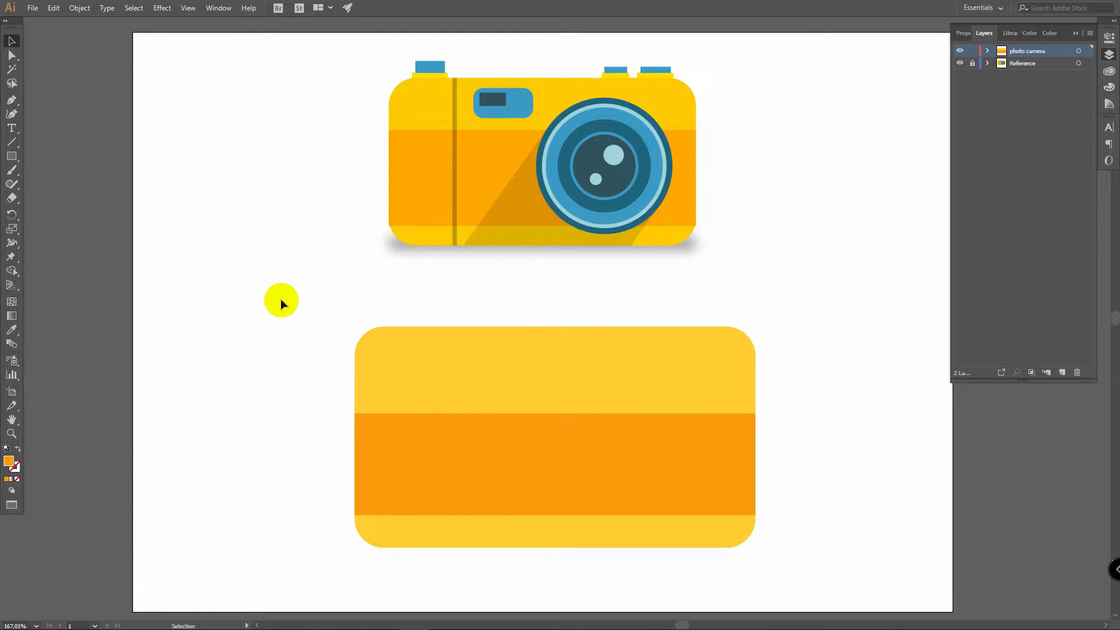
{"action": "double_click", "coordinate": [11, 461]}
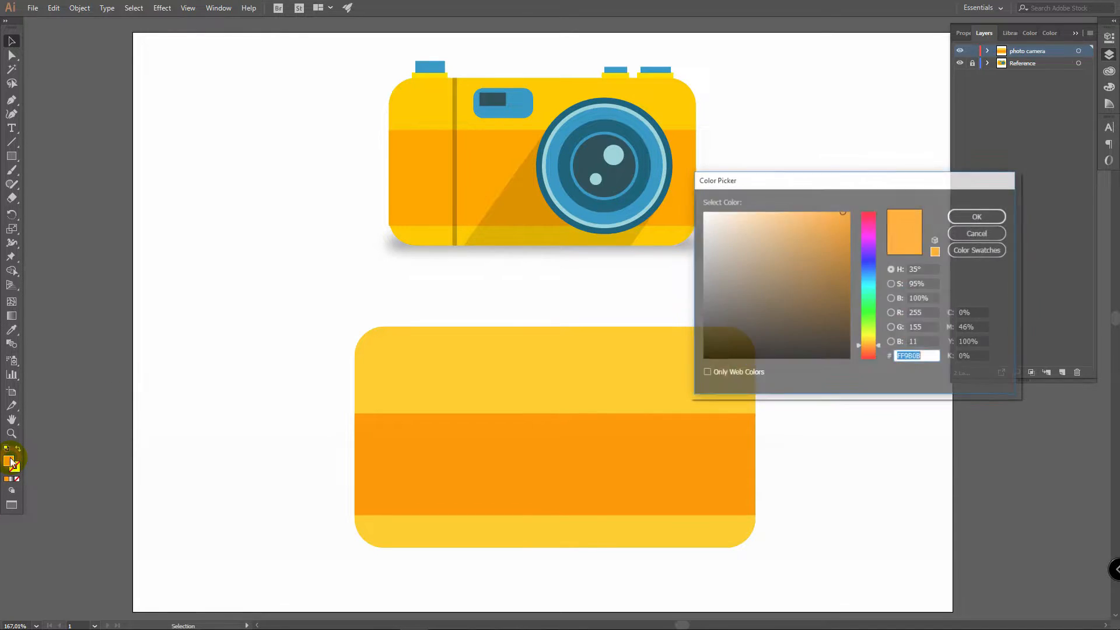
{"action": "left_click_drag", "start_coordinate": [756, 267], "coordinate": [698, 331]}
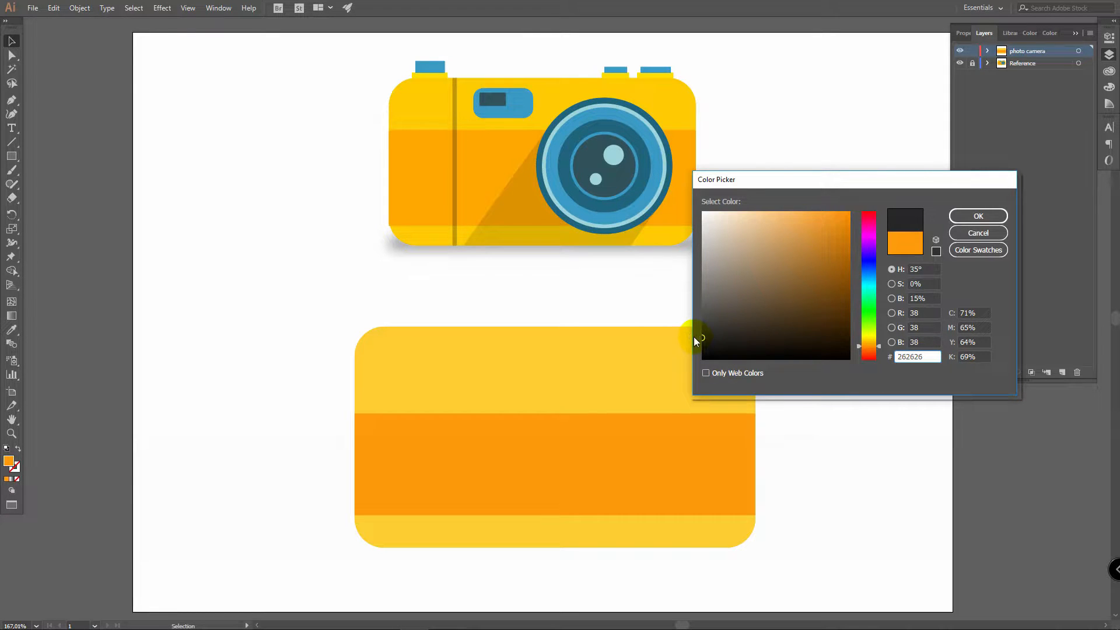
{"action": "left_click", "coordinate": [978, 216]}
{"action": "left_click", "coordinate": [12, 156]}
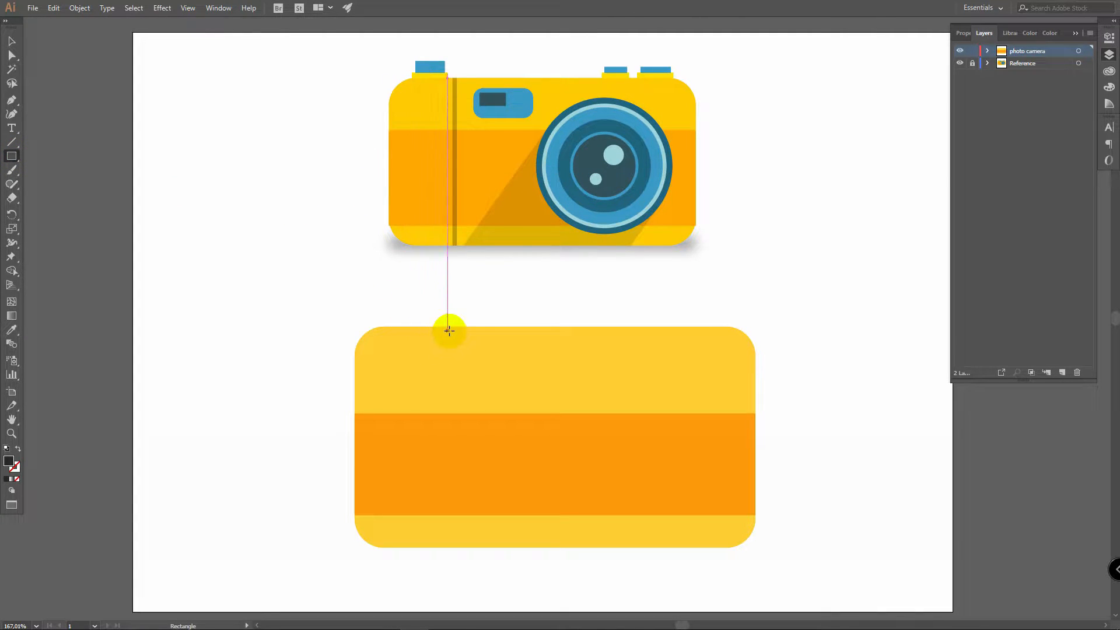
{"action": "left_click_drag", "start_coordinate": [447, 327], "coordinate": [455, 549]}
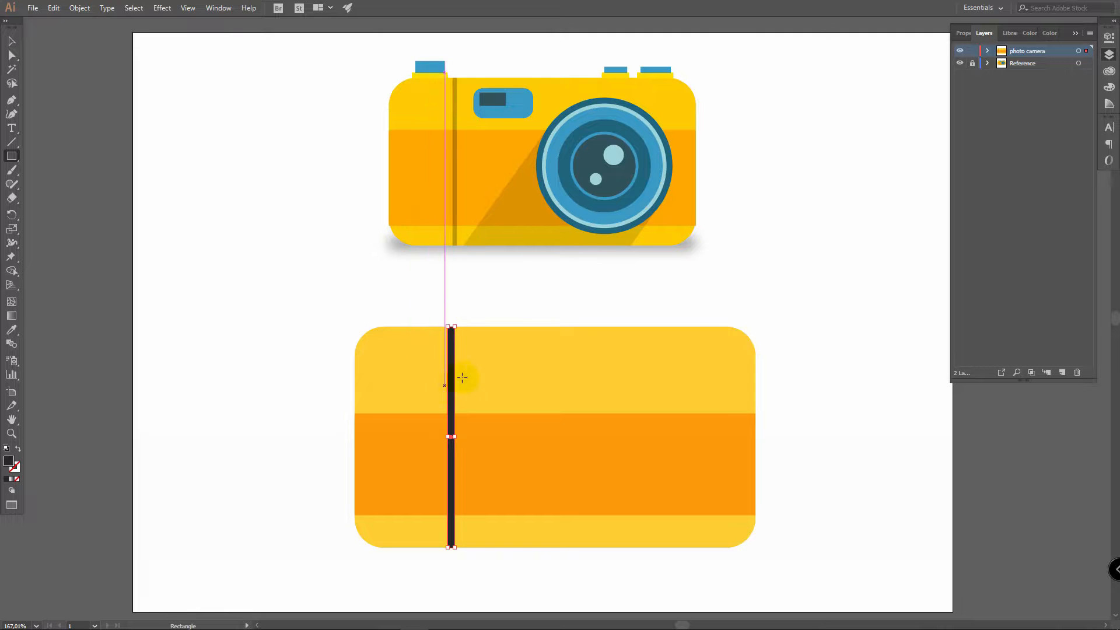
Reduce the opacity of the narrow dark strip on the camera body to 25%
{"action": "left_click", "coordinate": [1109, 39]}
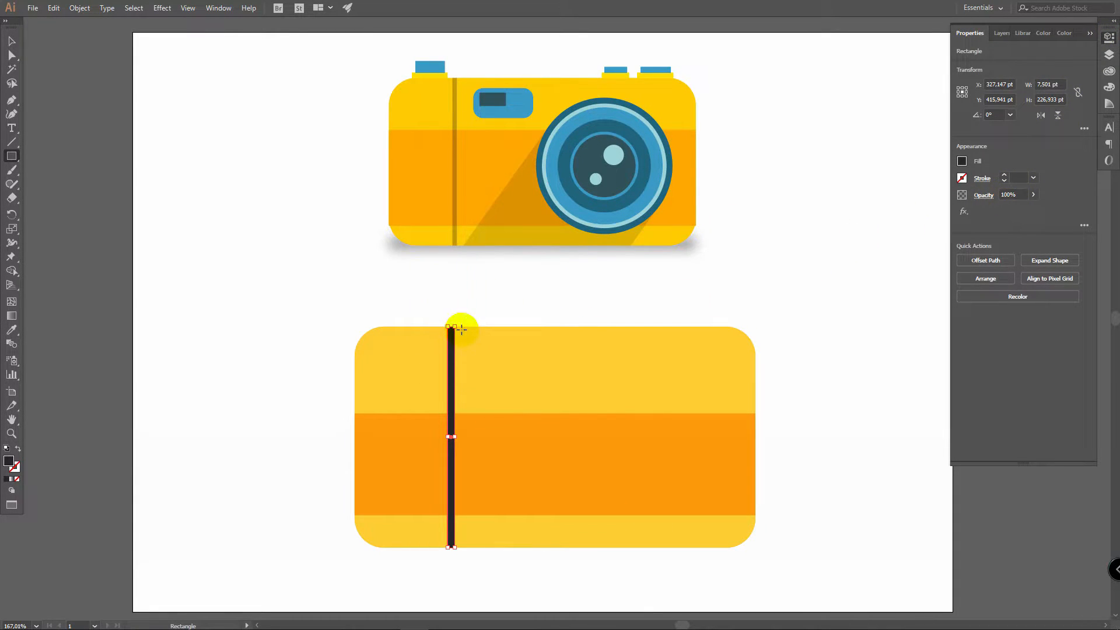
{"action": "left_click", "coordinate": [1033, 194]}
{"action": "left_click_drag", "start_coordinate": [1035, 209], "coordinate": [1003, 210]}
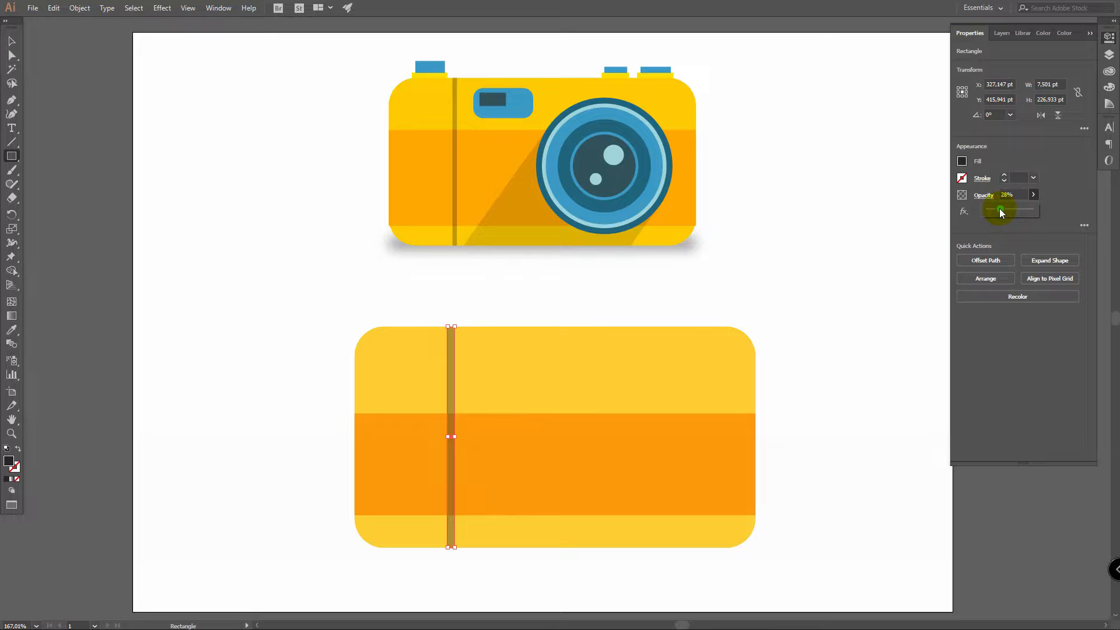
{"action": "left_click_drag", "start_coordinate": [1000, 213], "coordinate": [998, 211]}
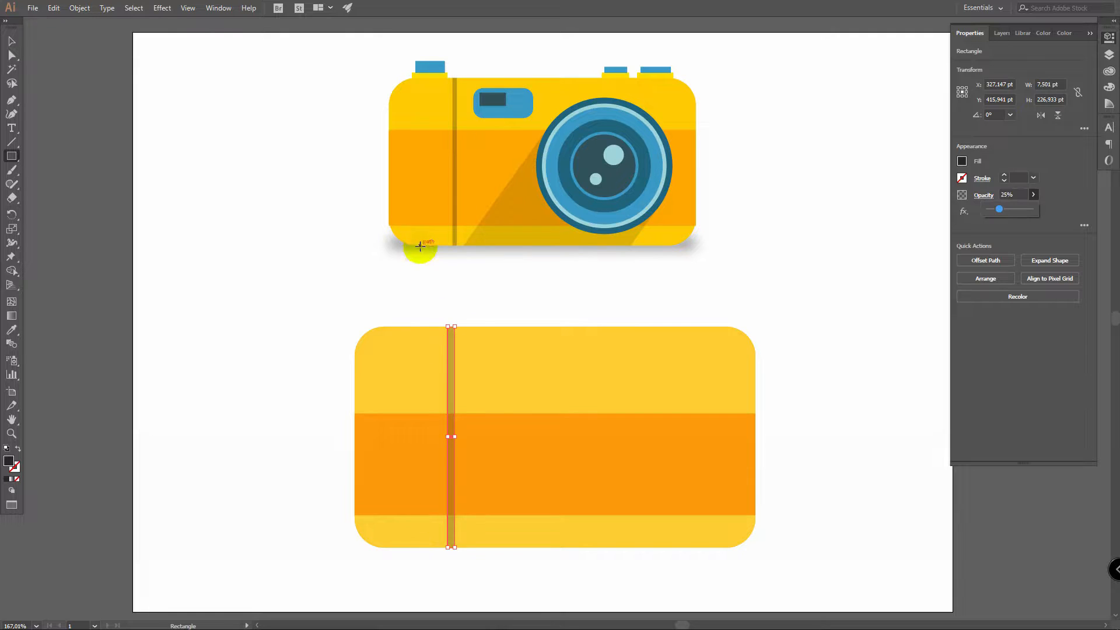
Narrow the semi-transparent vertical strip to a width of about 5.7 pt
{"action": "left_click", "coordinate": [10, 40]}
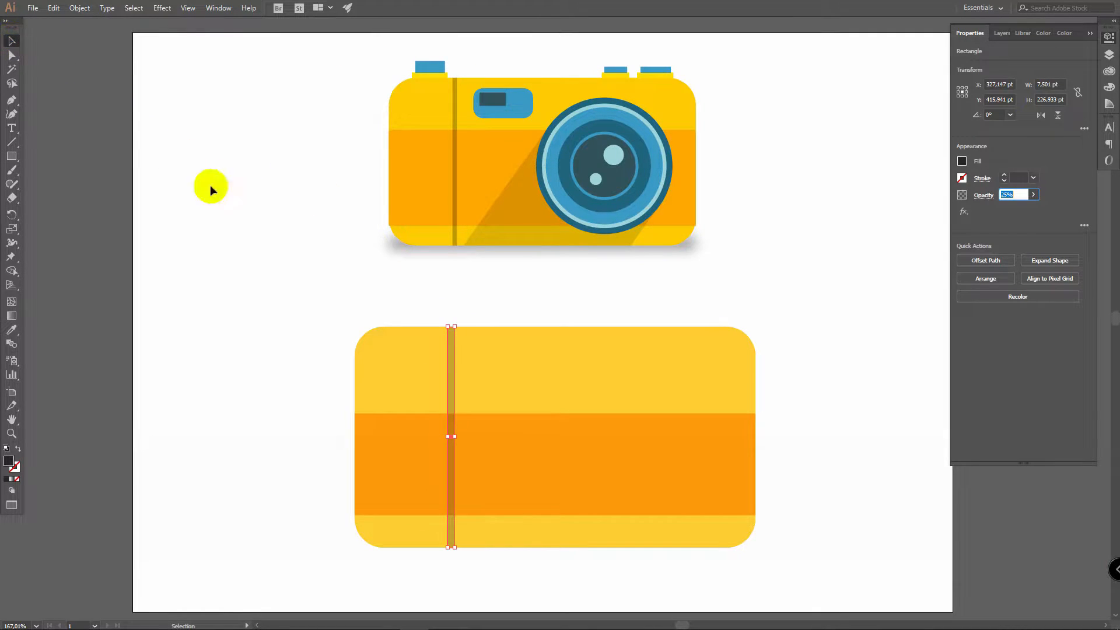
{"action": "left_click_drag", "start_coordinate": [454, 437], "coordinate": [456, 437]}
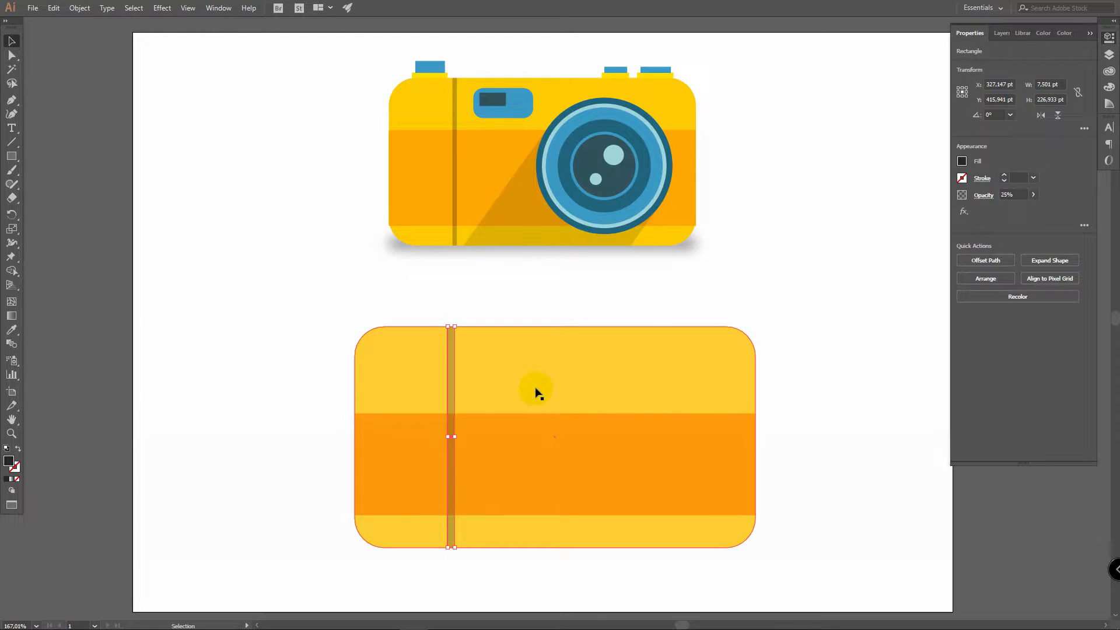
{"action": "key", "text": "z"}
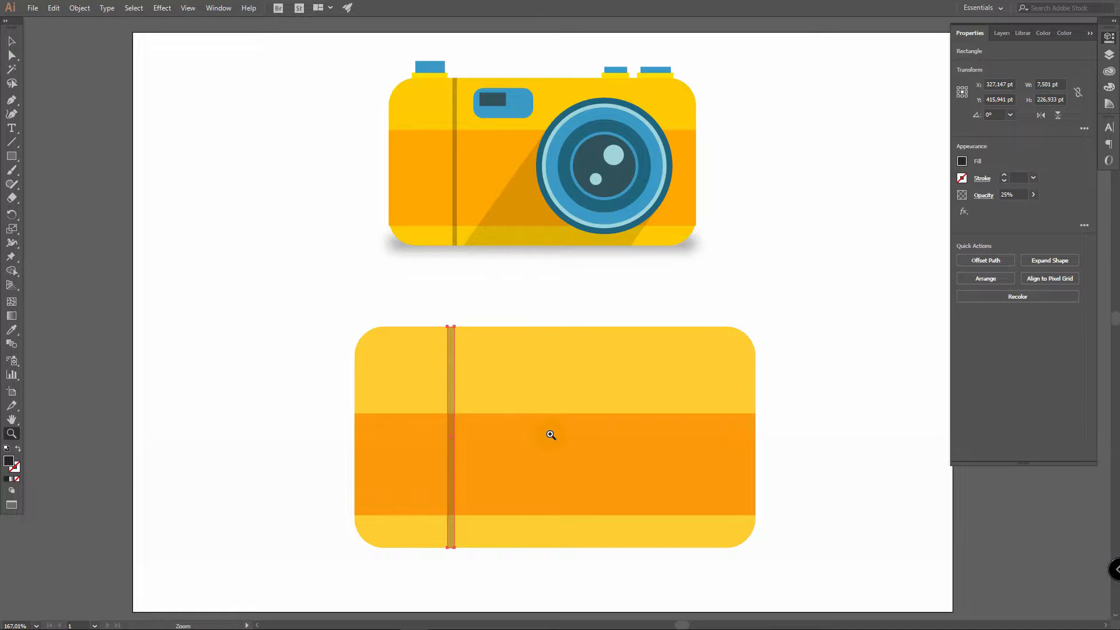
{"action": "left_click_drag", "start_coordinate": [474, 512], "coordinate": [624, 479]}
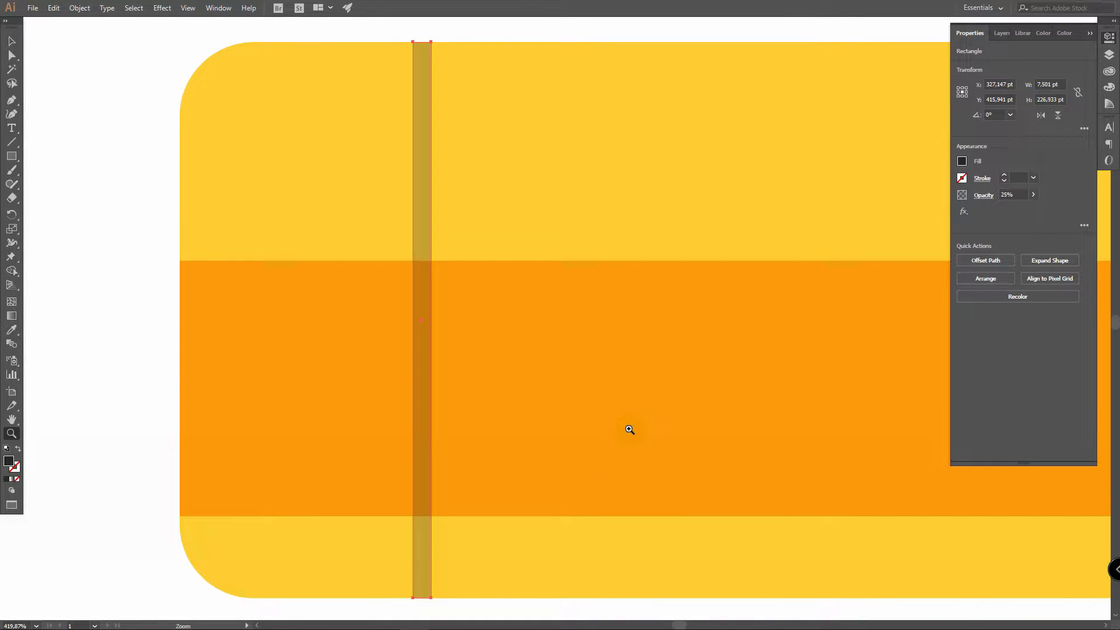
{"action": "mouse_move", "coordinate": [683, 390]}
{"action": "left_mouse_down"}
{"action": "mouse_move", "coordinate": [525, 402]}
{"action": "mouse_move", "coordinate": [607, 407]}
{"action": "mouse_move", "coordinate": [617, 395]}
{"action": "mouse_move", "coordinate": [694, 392]}
{"action": "left_mouse_up"}
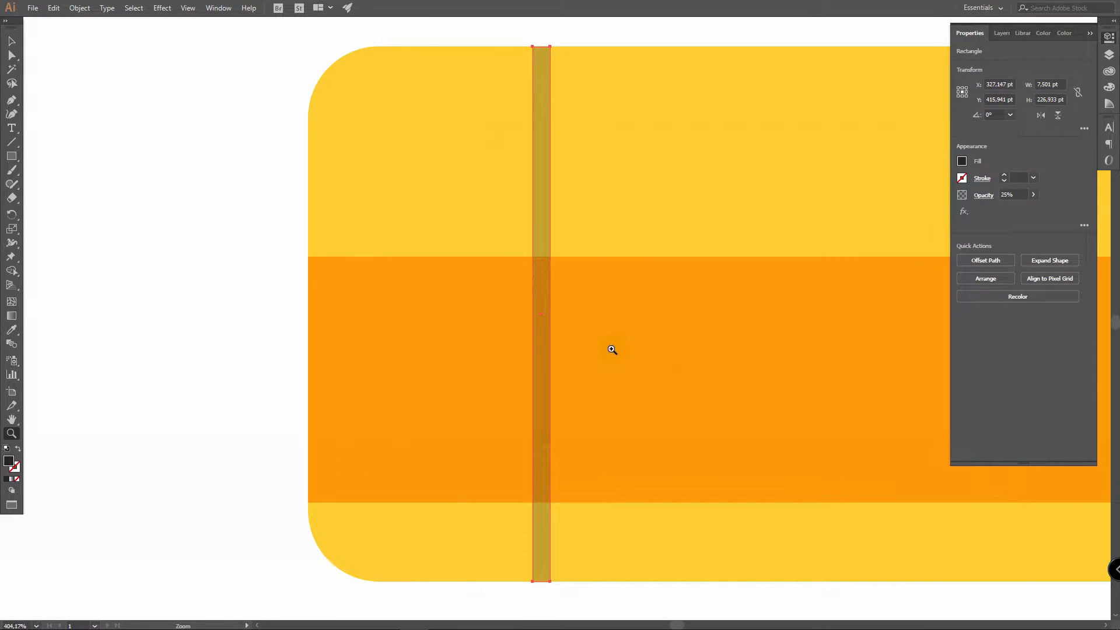
{"action": "key", "text": "v"}
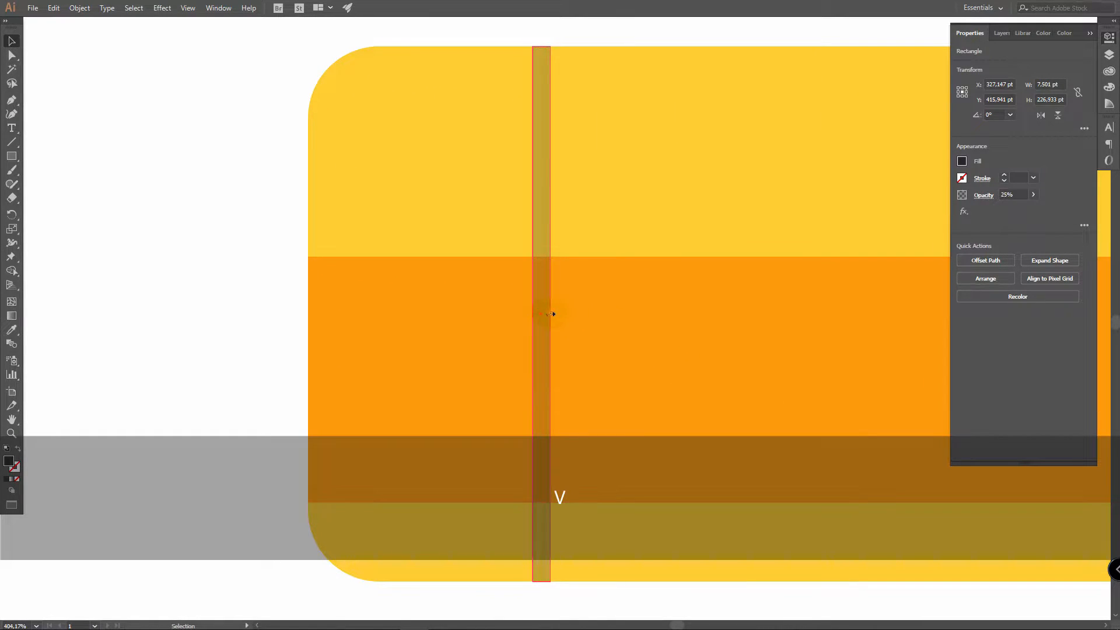
{"action": "left_click_drag", "start_coordinate": [551, 314], "coordinate": [537, 313]}
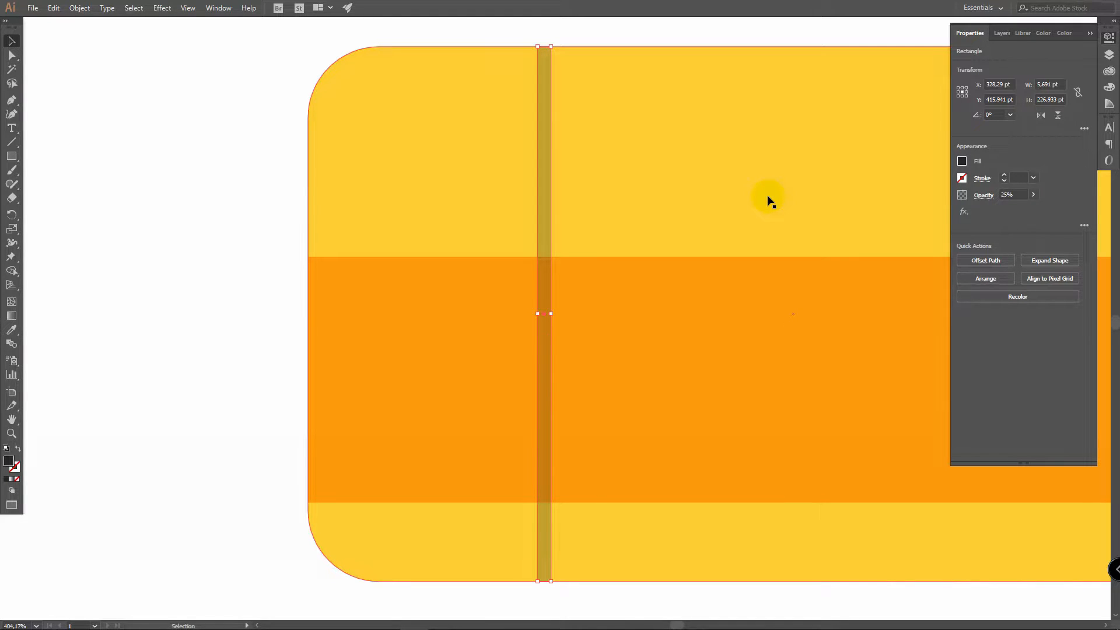
Deselect the strip and set the fill color to the light yellow FFE736
{"action": "key", "text": "ctrl+1"}
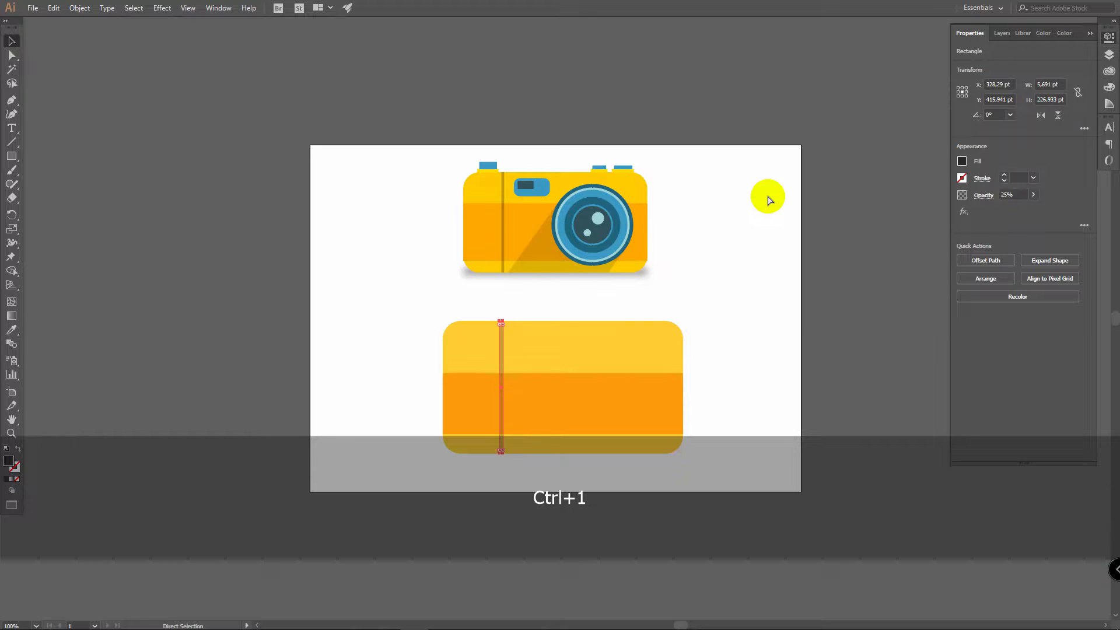
{"action": "key", "text": "z"}
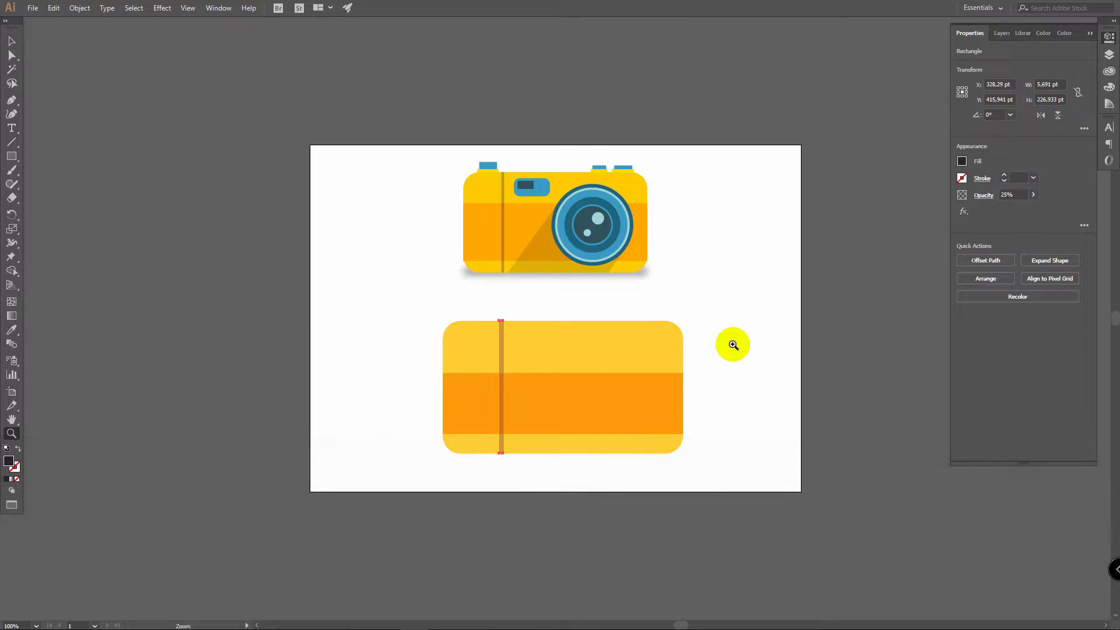
{"action": "left_click_drag", "start_coordinate": [608, 387], "coordinate": [668, 380]}
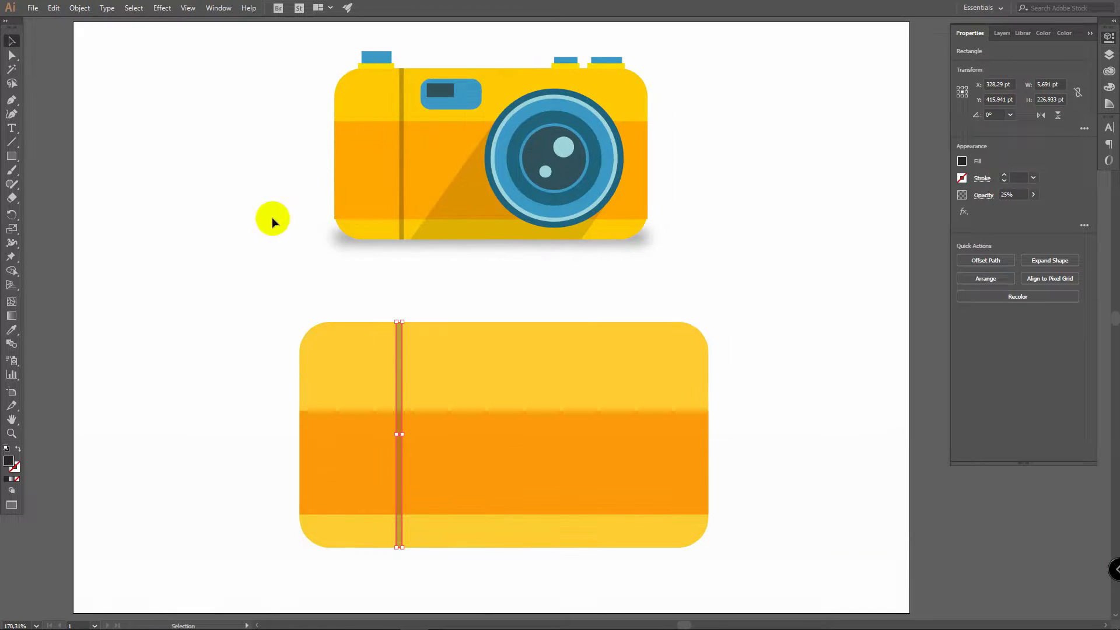
{"action": "left_click", "coordinate": [259, 296]}
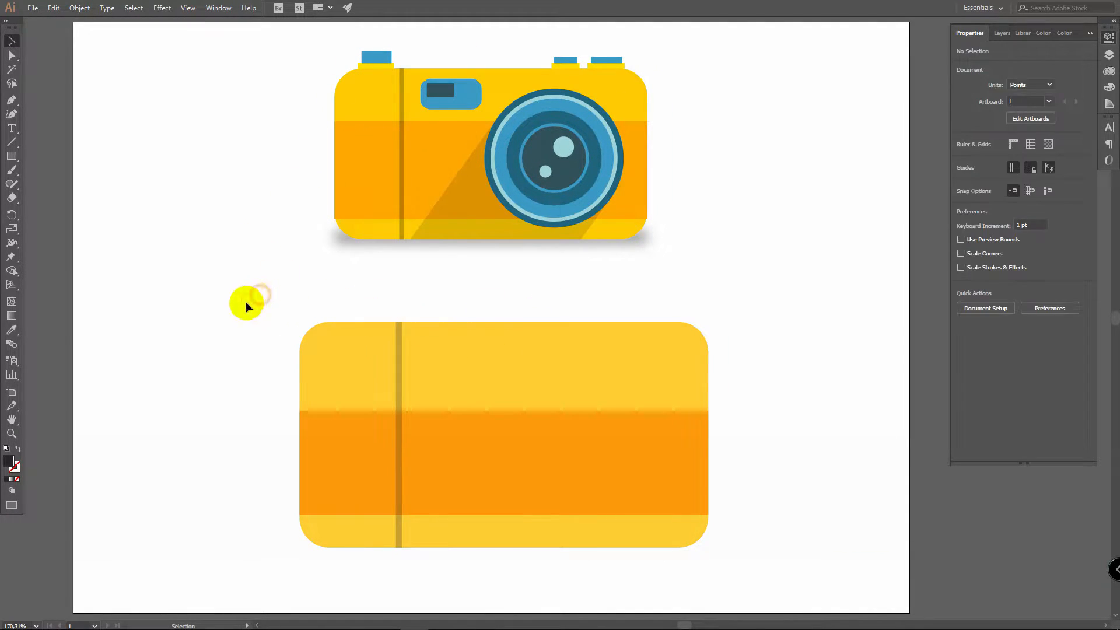
{"action": "double_click", "coordinate": [10, 465]}
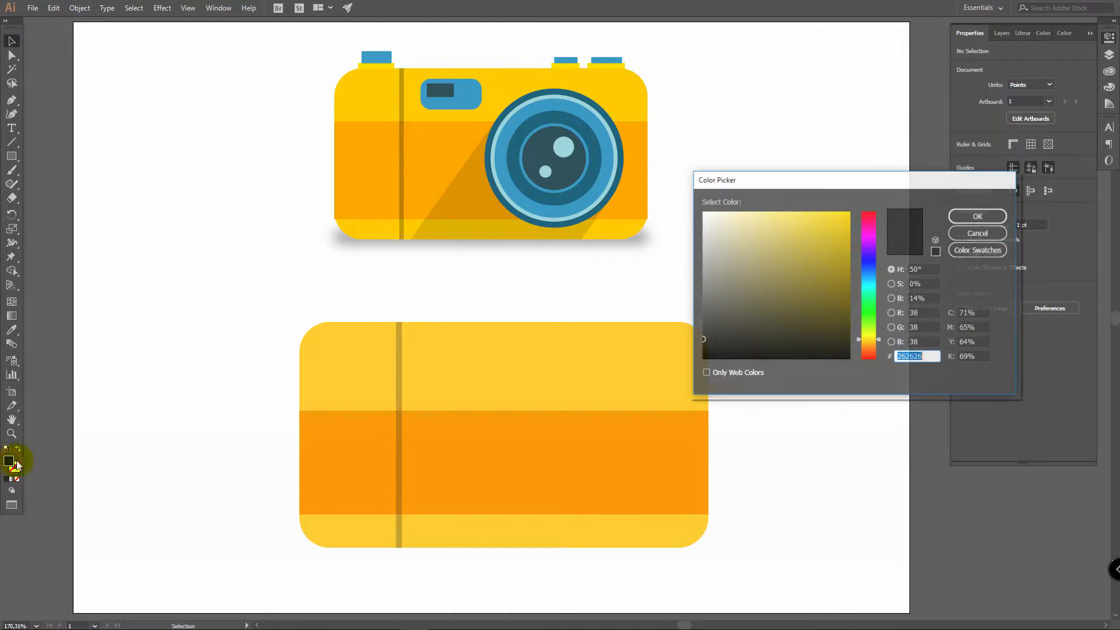
{"action": "left_click", "coordinate": [830, 216]}
{"action": "left_click_drag", "start_coordinate": [830, 216], "coordinate": [823, 207]}
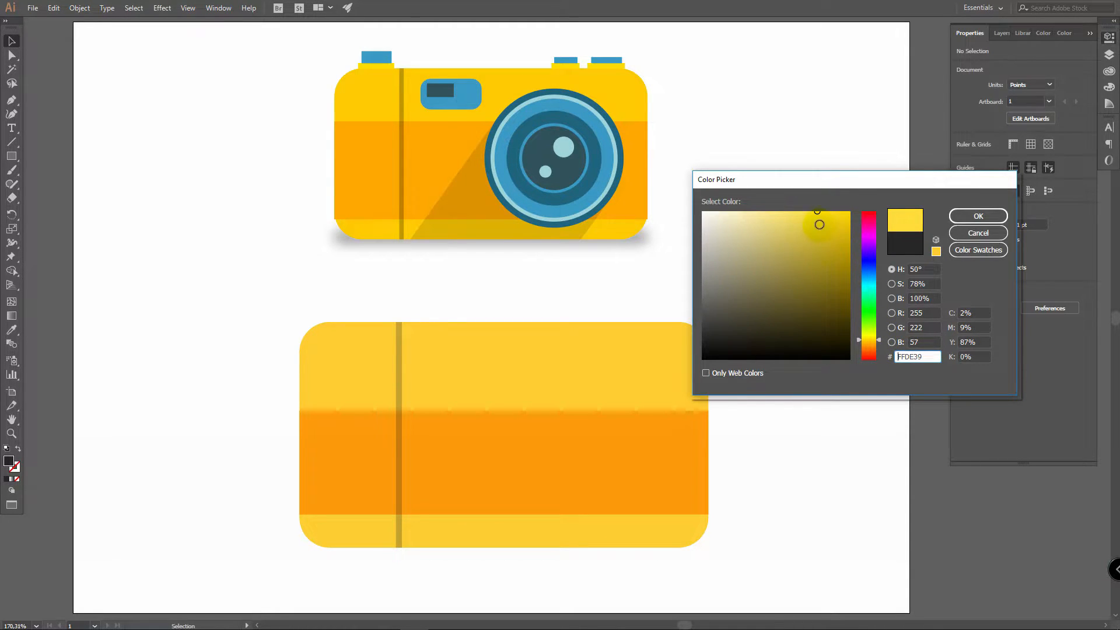
{"action": "left_click", "coordinate": [822, 208]}
{"action": "left_click_drag", "start_coordinate": [820, 199], "coordinate": [813, 194]}
{"action": "left_click_drag", "start_coordinate": [877, 341], "coordinate": [879, 339]}
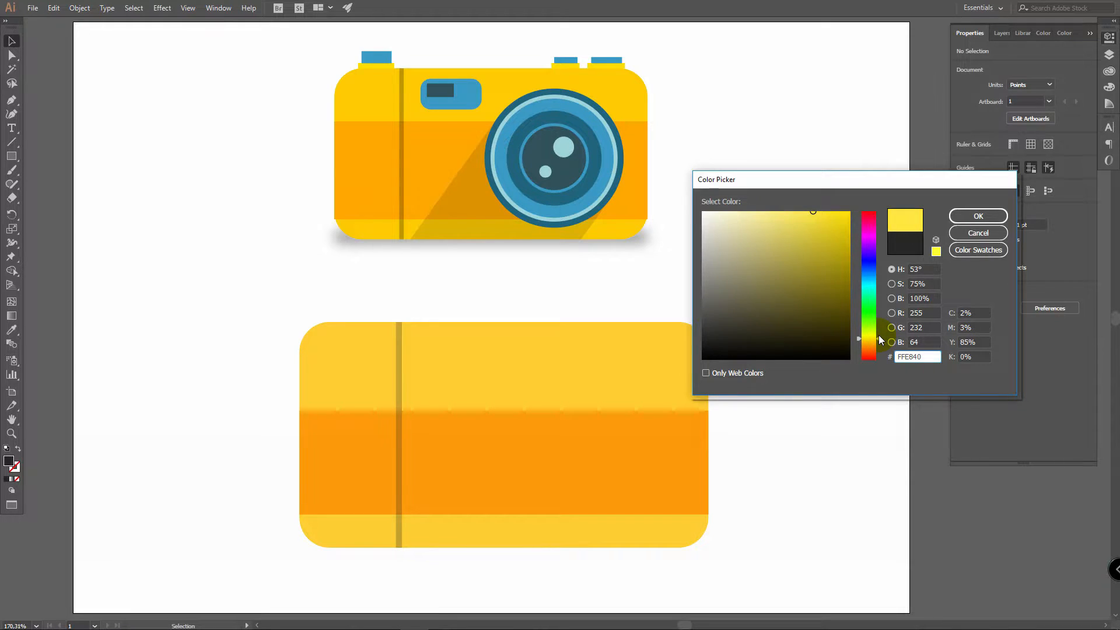
{"action": "left_click", "coordinate": [818, 210]}
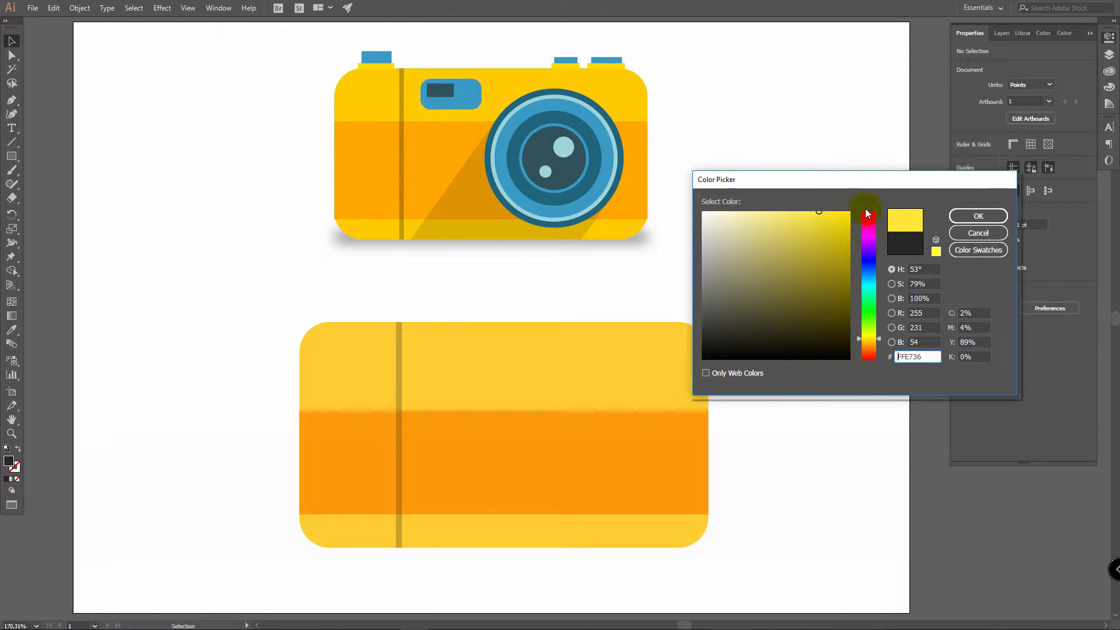
{"action": "left_click", "coordinate": [973, 216]}
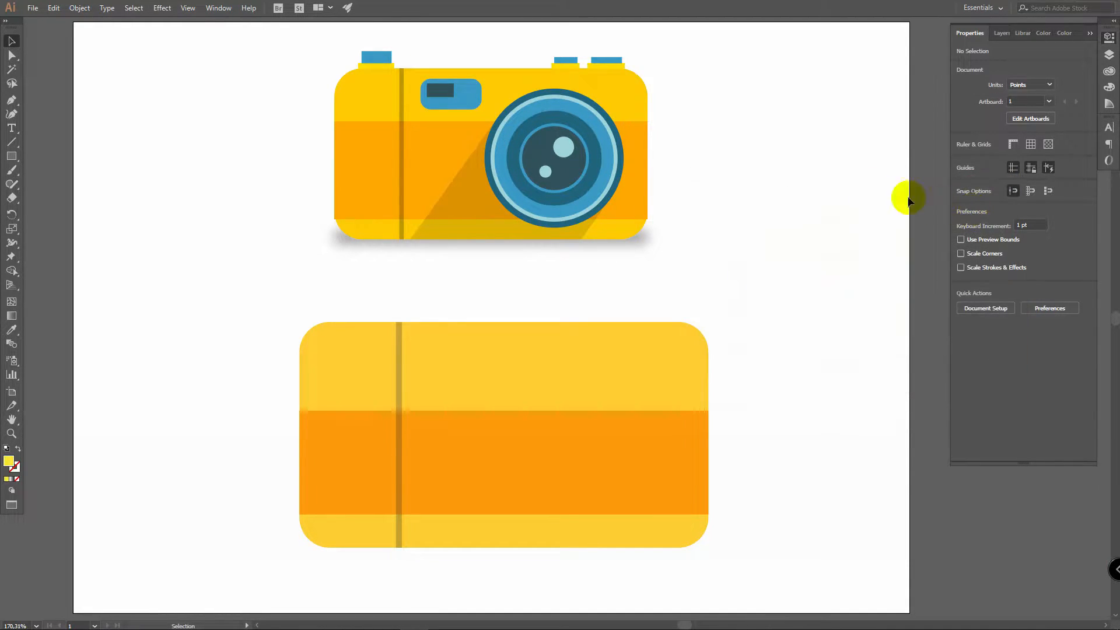
Draw a thin yellow rectangle about 55 by 7 pt on the body's top edge, just left of the strip, and deselect it
{"action": "left_click", "coordinate": [11, 157]}
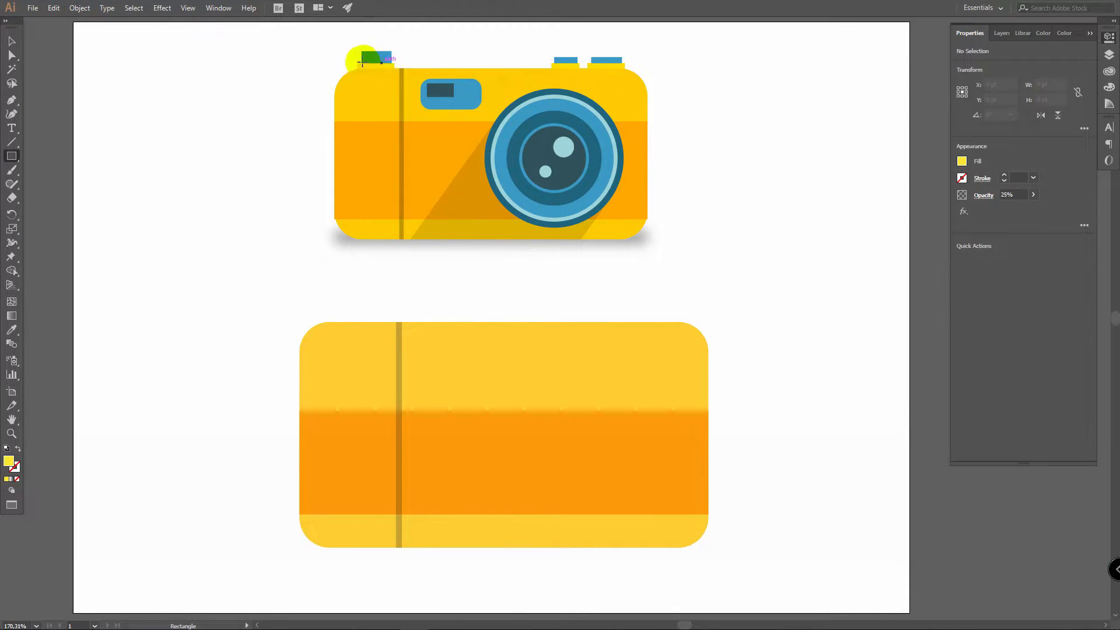
{"action": "left_click_drag", "start_coordinate": [559, 64], "coordinate": [559, 65]}
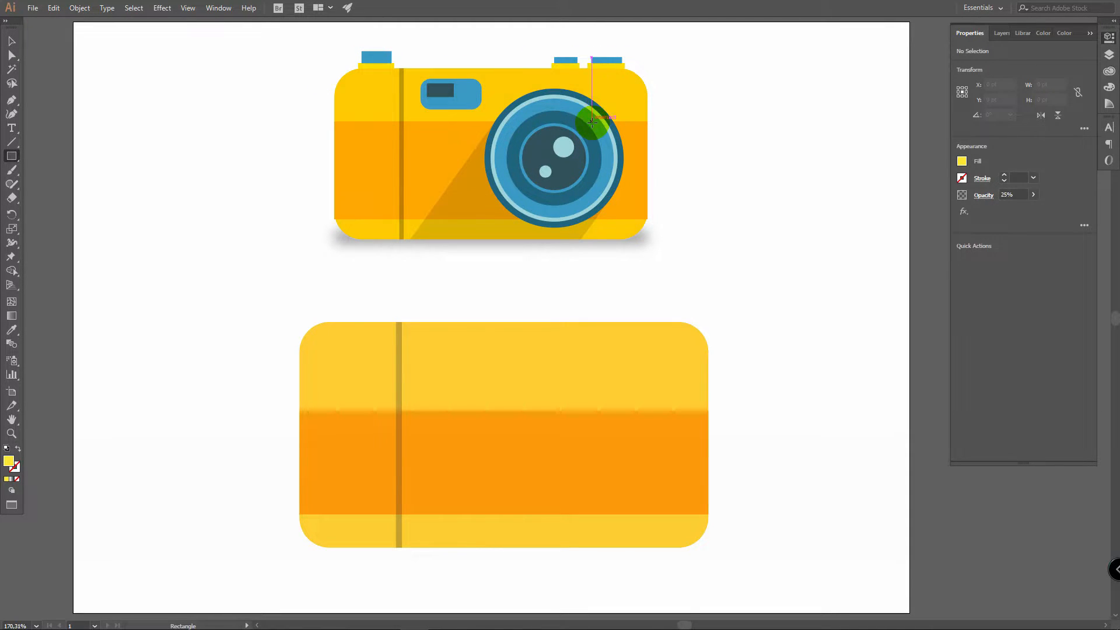
{"action": "left_click", "coordinate": [504, 118]}
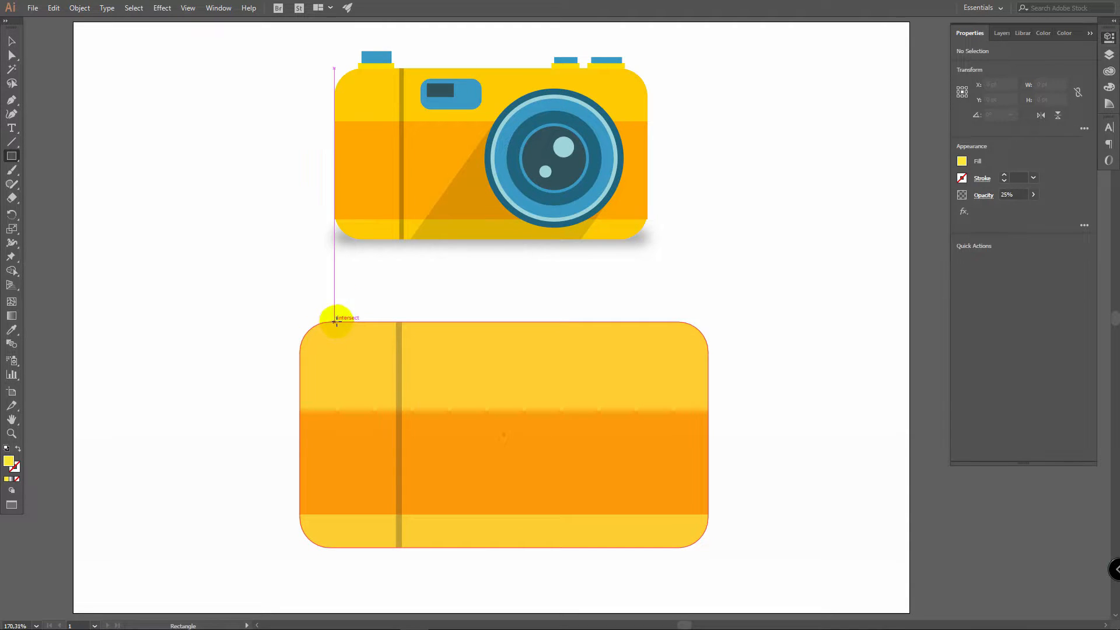
{"action": "left_click_drag", "start_coordinate": [337, 320], "coordinate": [391, 315]}
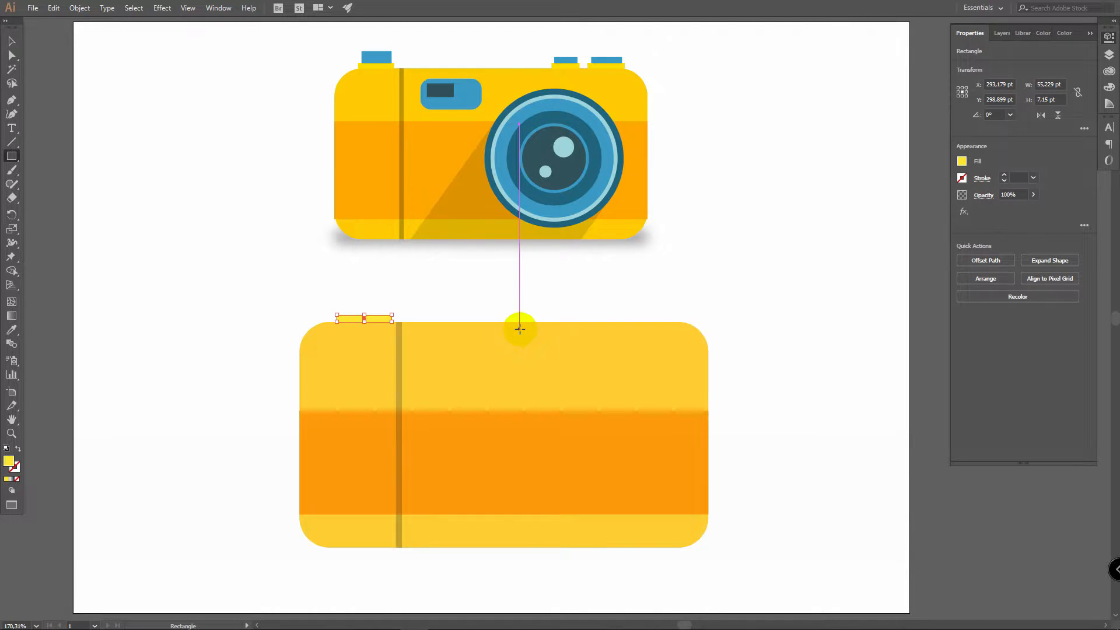
{"action": "key", "text": "v"}
{"action": "left_click", "coordinate": [265, 303]}
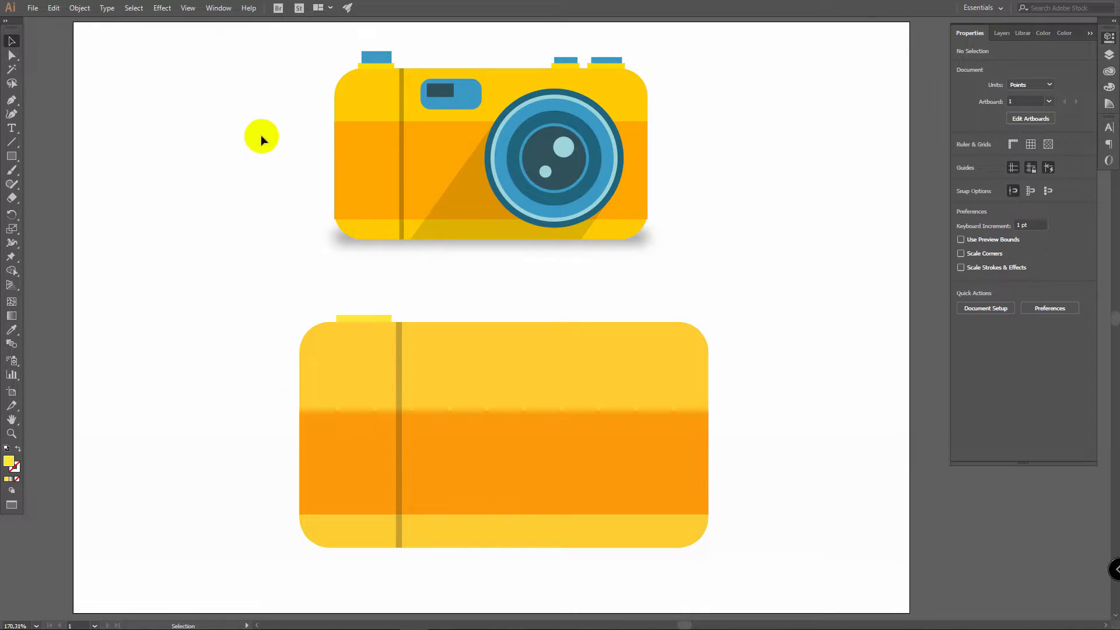
With nothing selected, set the fill color to a bright blue for the camera's top button
{"action": "double_click", "coordinate": [9, 464]}
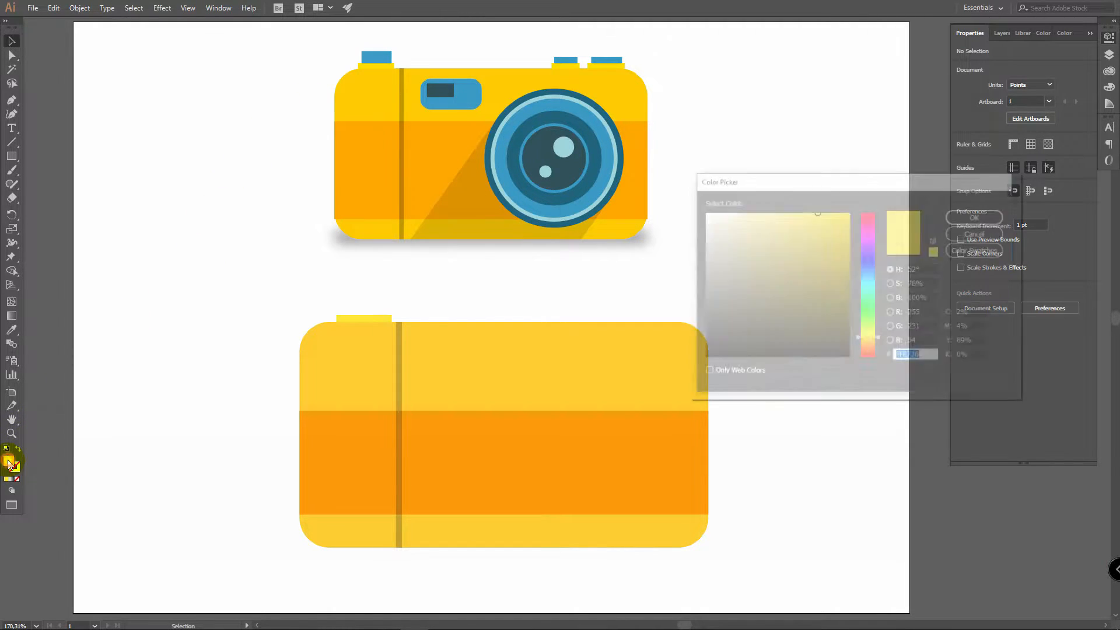
{"action": "left_click", "coordinate": [873, 271]}
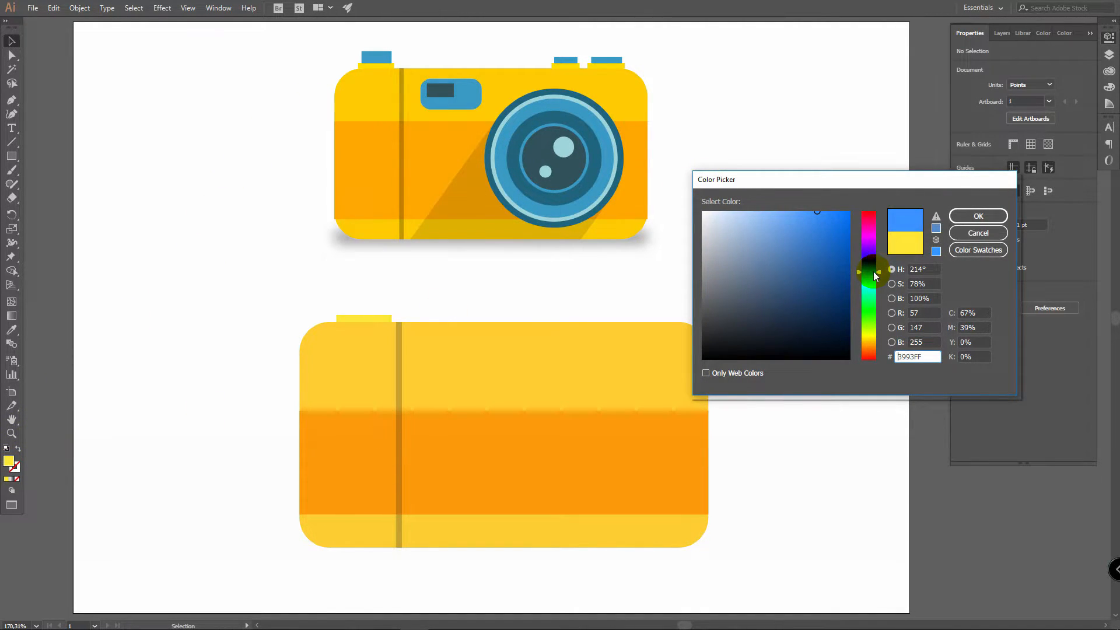
{"action": "left_click", "coordinate": [874, 271]}
{"action": "left_click_drag", "start_coordinate": [830, 216], "coordinate": [813, 215]}
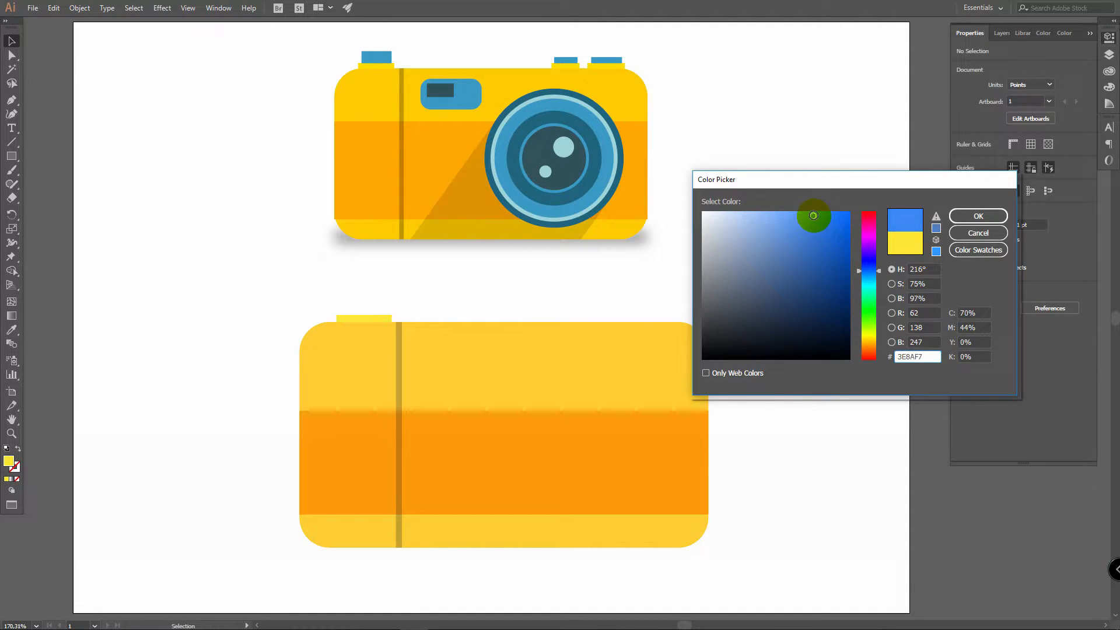
{"action": "left_click", "coordinate": [878, 274]}
{"action": "left_click", "coordinate": [988, 217]}
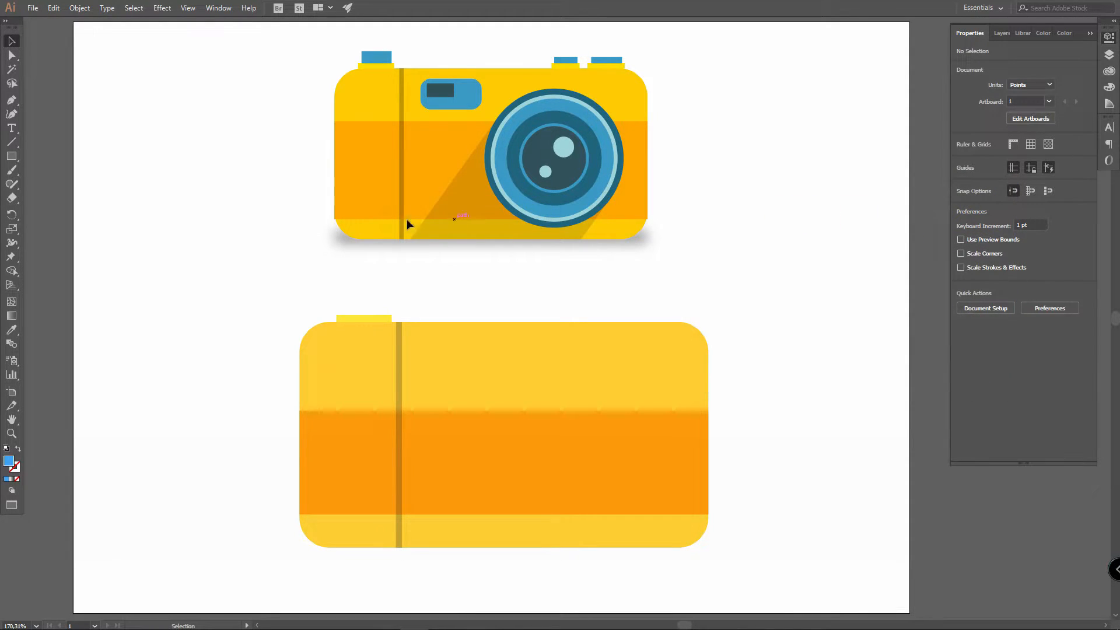
Draw a blue rectangle about 46 by 16 pt on top of the thin yellow one and deselect it
{"action": "left_click", "coordinate": [12, 158]}
{"action": "left_click_drag", "start_coordinate": [341, 316], "coordinate": [387, 299]}
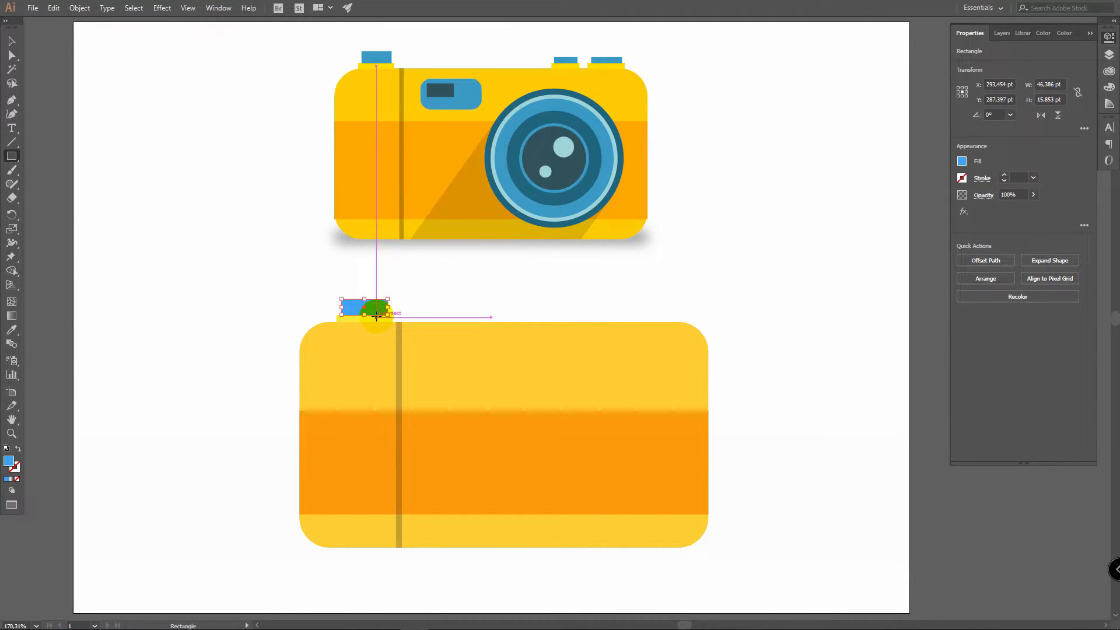
{"action": "key", "text": "v"}
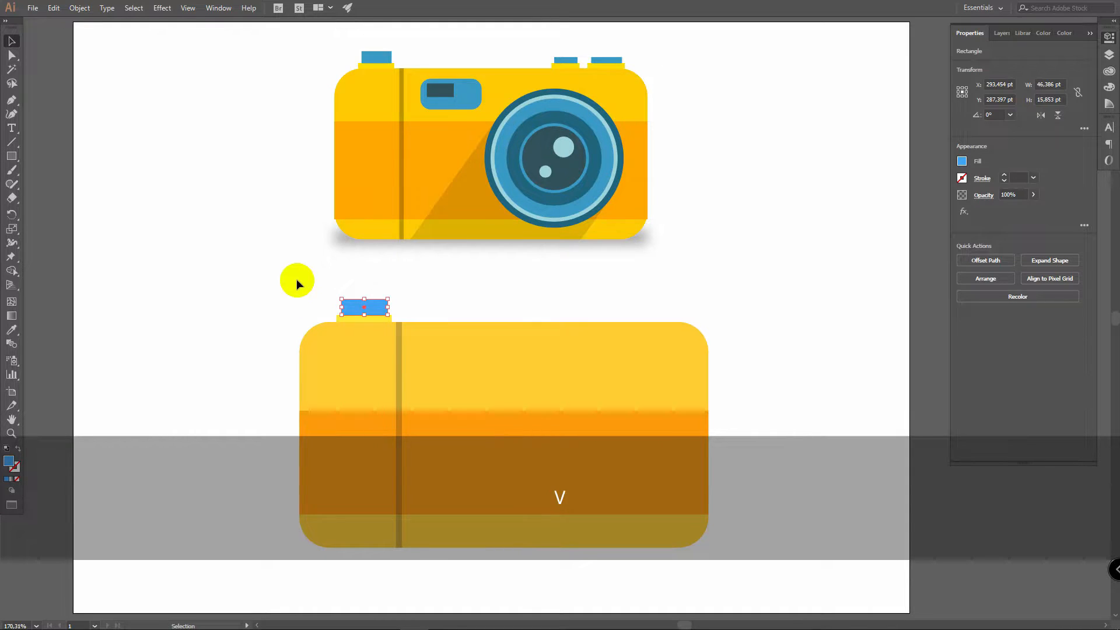
{"action": "left_click", "coordinate": [295, 280]}
Try to center the blue and yellow button rectangles on each other horizontally
{"action": "left_click_drag", "start_coordinate": [320, 299], "coordinate": [371, 321]}
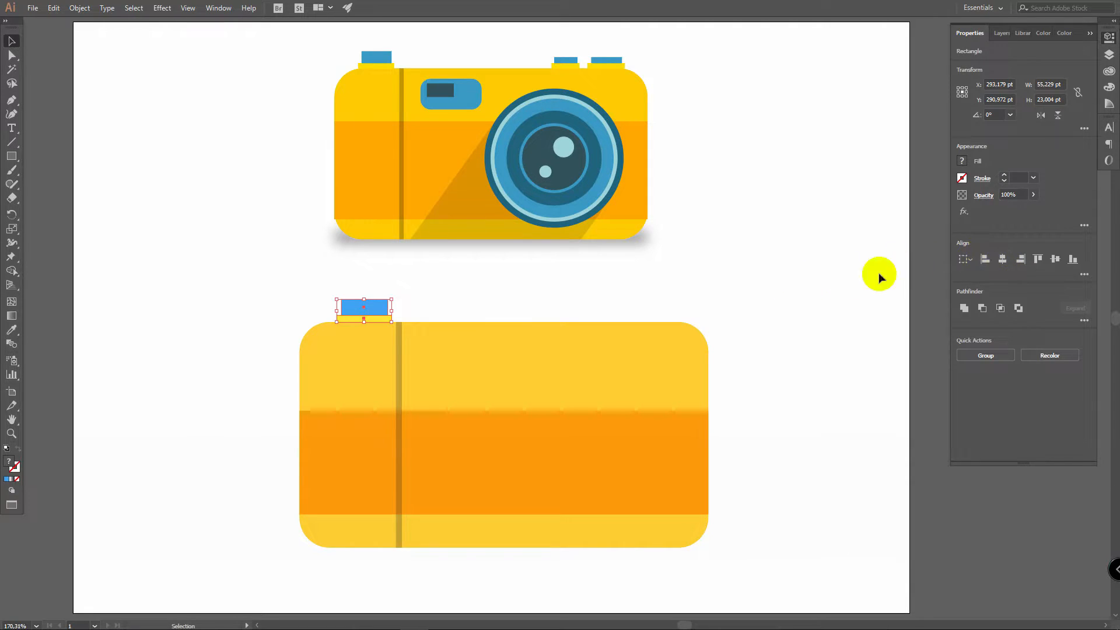
{"action": "left_click", "coordinate": [1003, 260]}
{"action": "key", "text": "ctrl+z"}
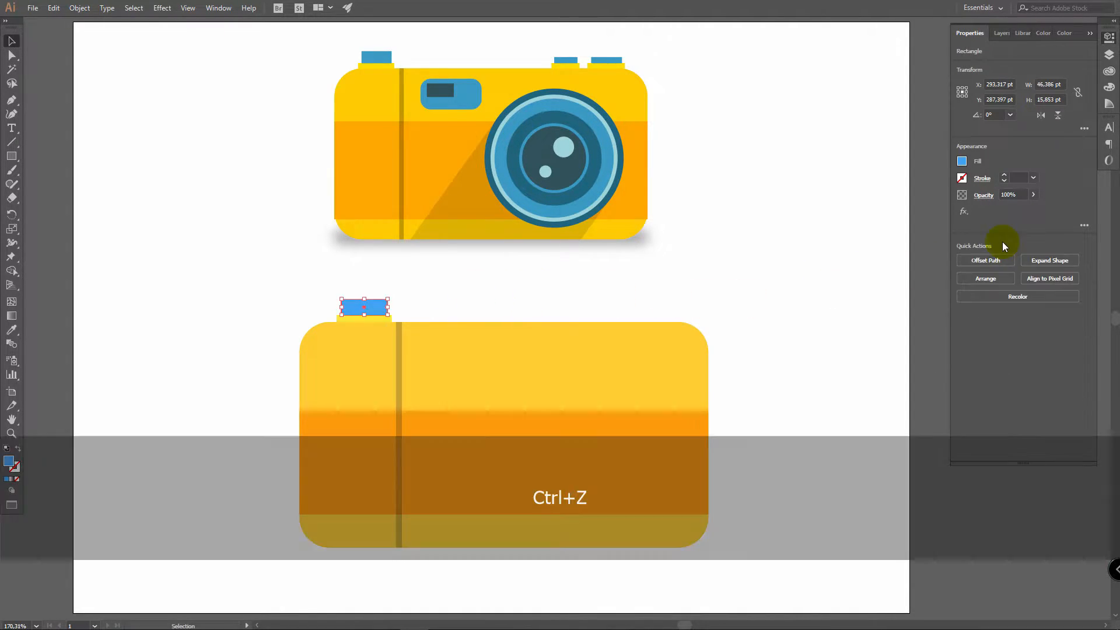
Shift the blue rectangle sideways to re-center it horizontally with the yellow one, and move the aligned pair back left of the strip
{"action": "left_click_drag", "start_coordinate": [379, 309], "coordinate": [441, 307]}
{"action": "left_click", "coordinate": [534, 292]}
{"action": "left_click_drag", "start_coordinate": [290, 291], "coordinate": [497, 318]}
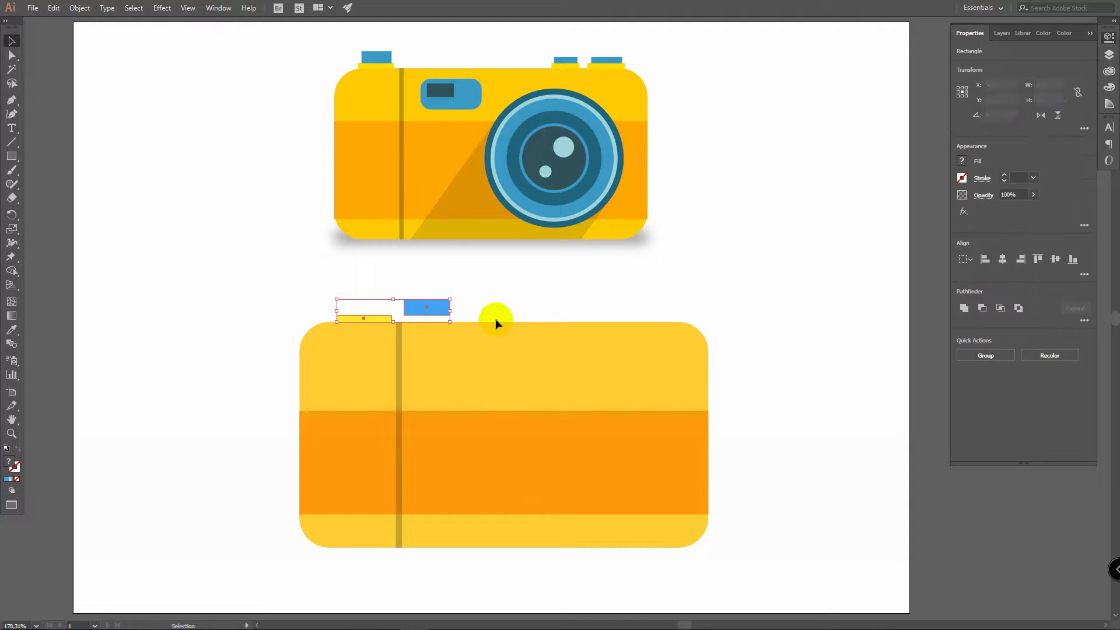
{"action": "left_click", "coordinate": [1003, 259]}
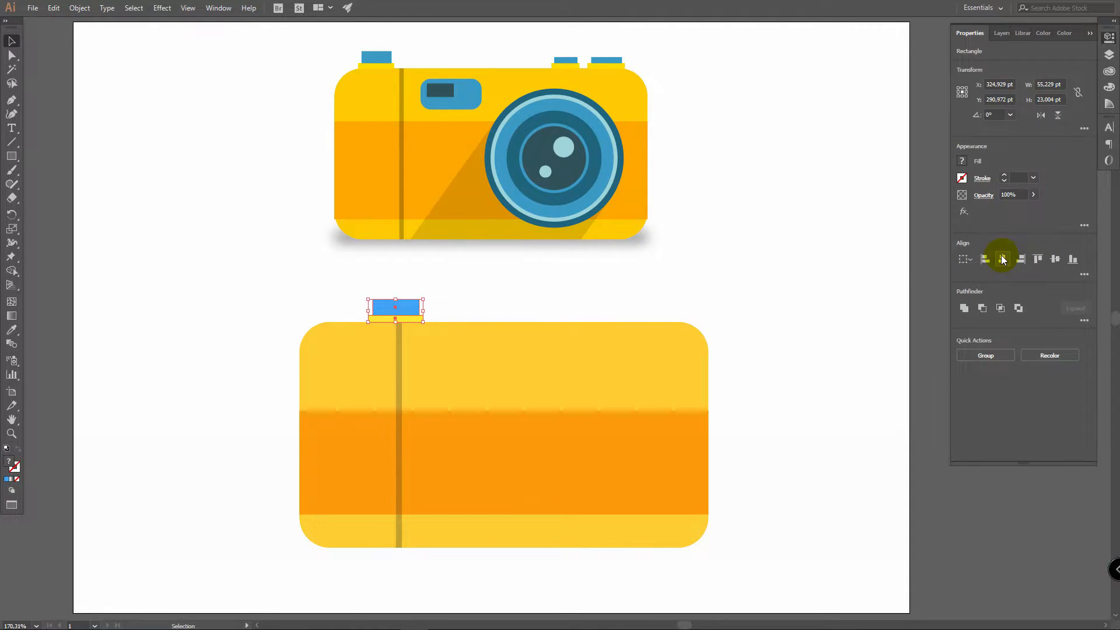
{"action": "left_click_drag", "start_coordinate": [413, 310], "coordinate": [376, 304]}
{"action": "key", "text": "shift"}
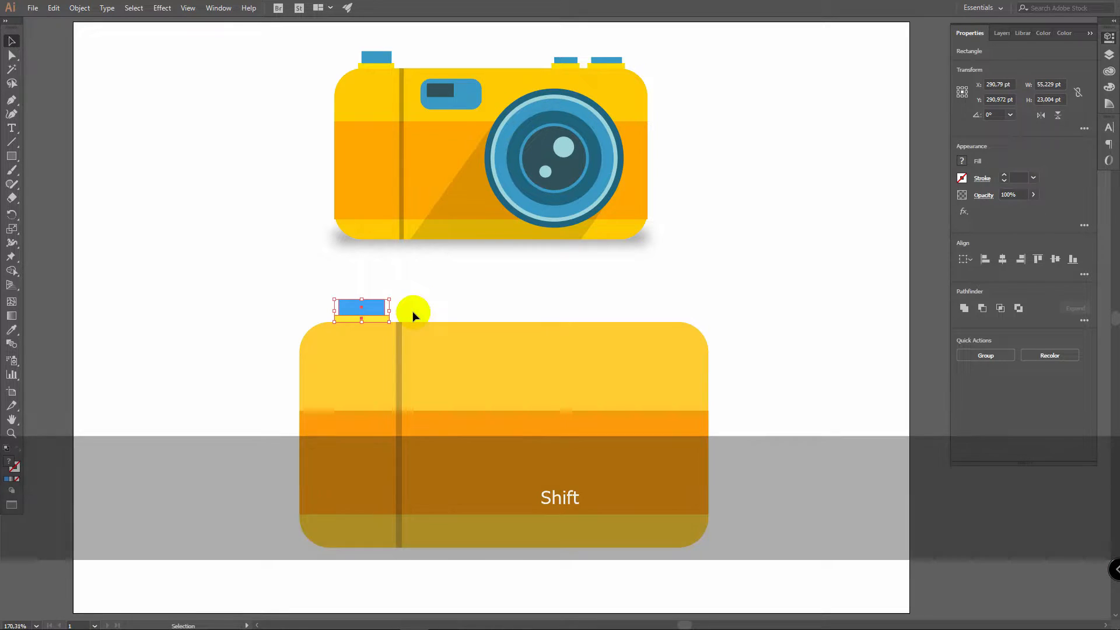
Shift the aligned blue and yellow button pair slightly closer to the strip, to about X 294 pt, and deselect it
{"action": "mouse_move", "coordinate": [372, 312]}
{"action": "left_mouse_down"}
{"action": "mouse_move", "coordinate": [358, 295]}
{"action": "mouse_move", "coordinate": [290, 290]}
{"action": "mouse_move", "coordinate": [368, 306]}
{"action": "left_mouse_up"}
{"action": "key", "text": "shift"}
{"action": "left_click", "coordinate": [480, 302]}
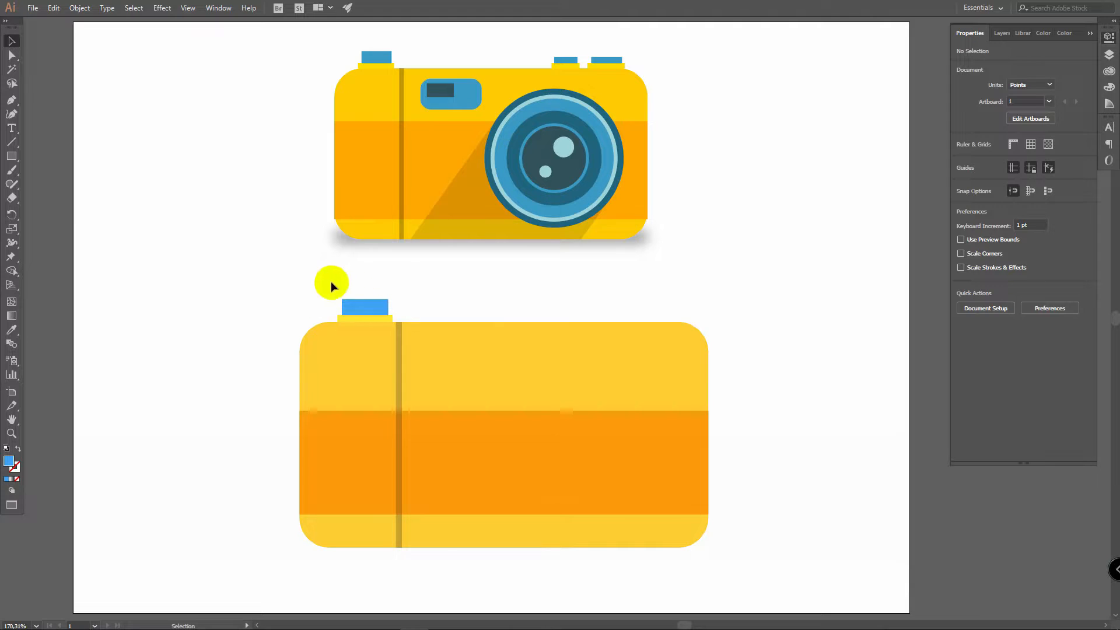
Duplicate the top button twice along the camera's upper edge, placing the copies near the right corner at about X 519 and 580 pt
{"action": "left_click_drag", "start_coordinate": [314, 288], "coordinate": [377, 317]}
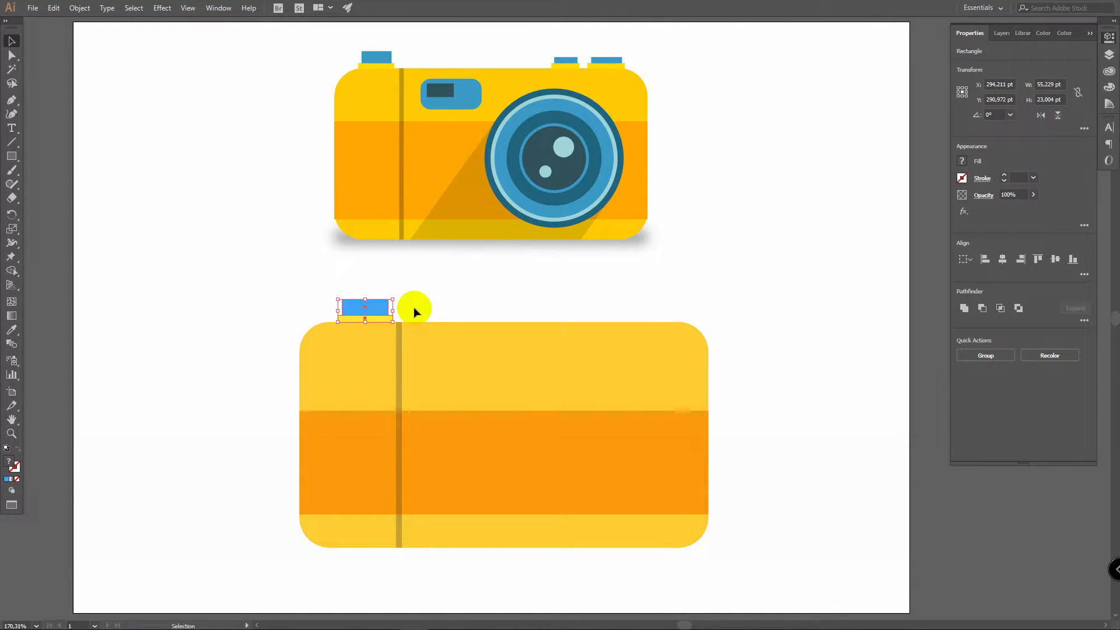
{"action": "key", "text": "alt"}
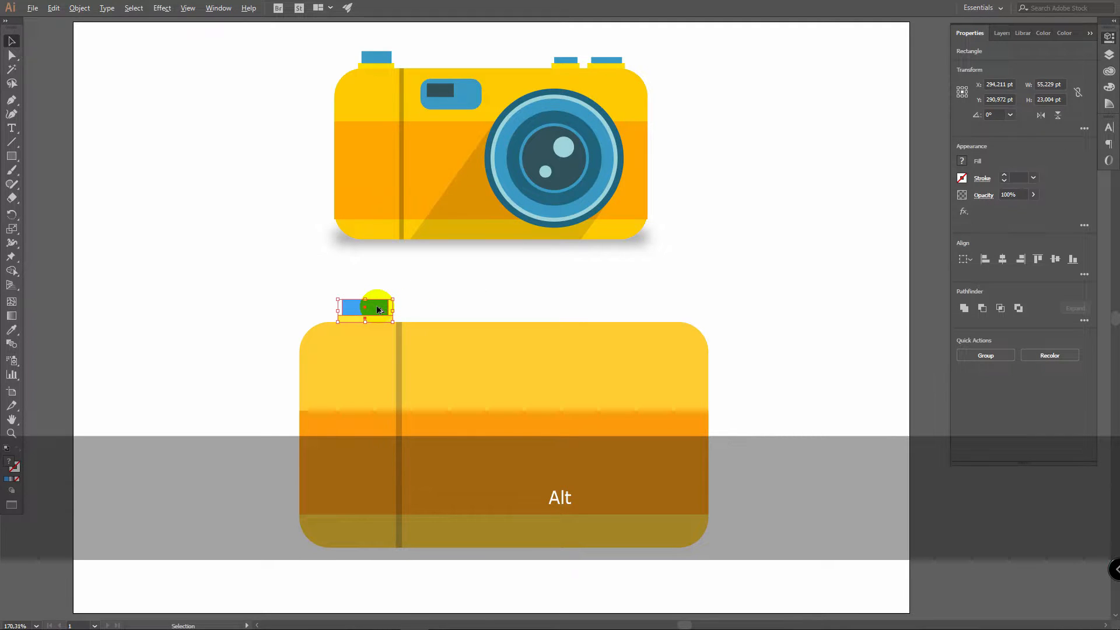
{"action": "left_click_drag", "start_coordinate": [378, 309], "coordinate": [601, 308]}
{"action": "key", "text": "shift"}
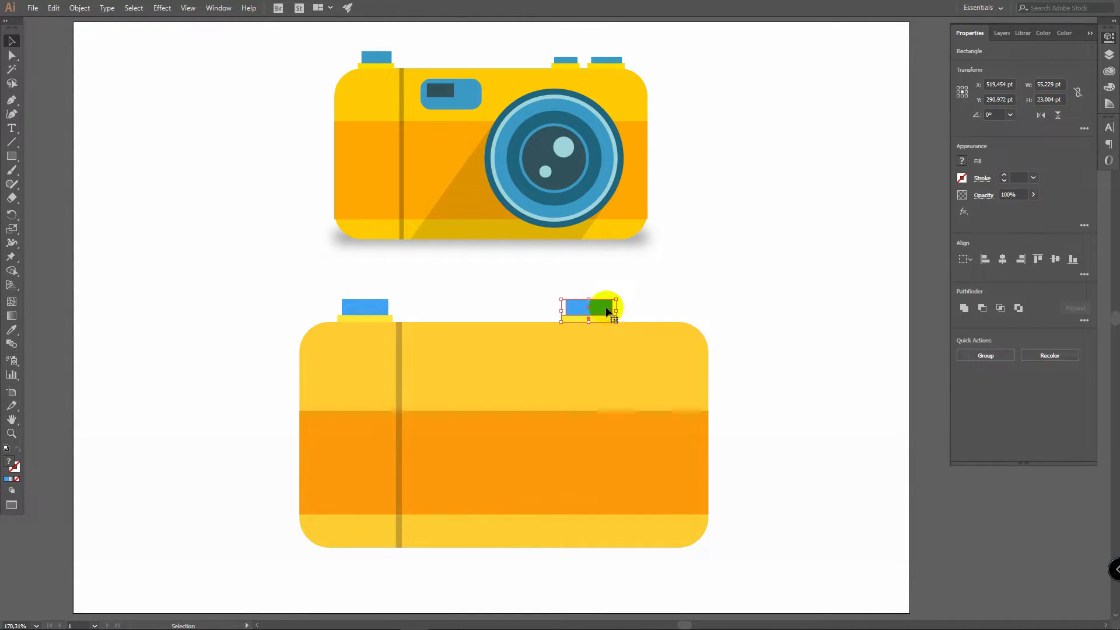
{"action": "key", "text": "alt"}
{"action": "left_click_drag", "start_coordinate": [602, 310], "coordinate": [663, 312]}
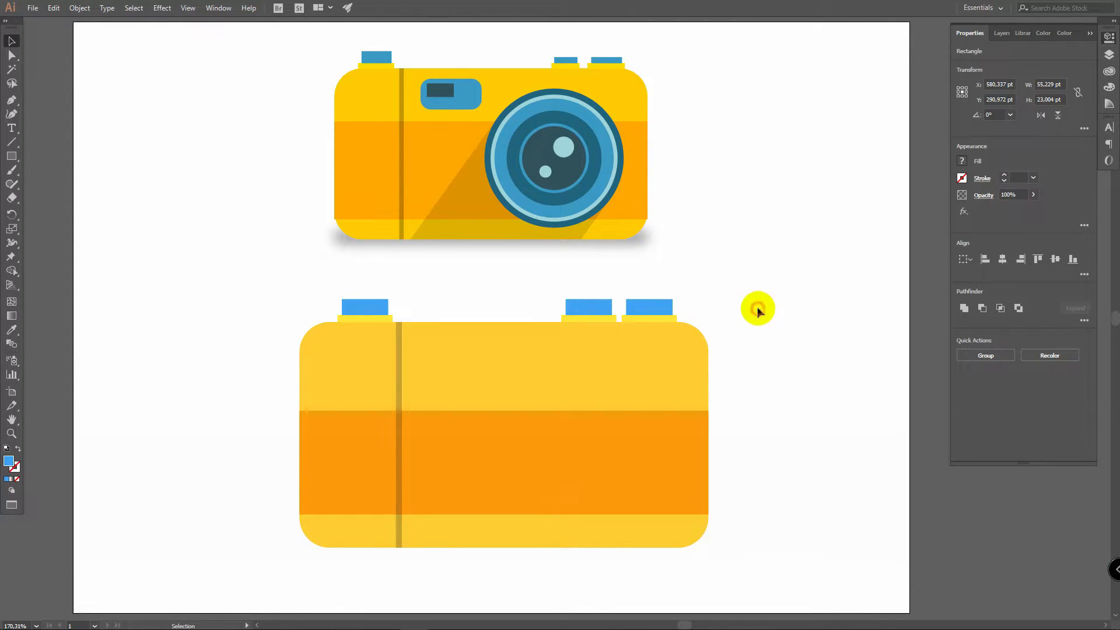
{"action": "left_click", "coordinate": [757, 307]}
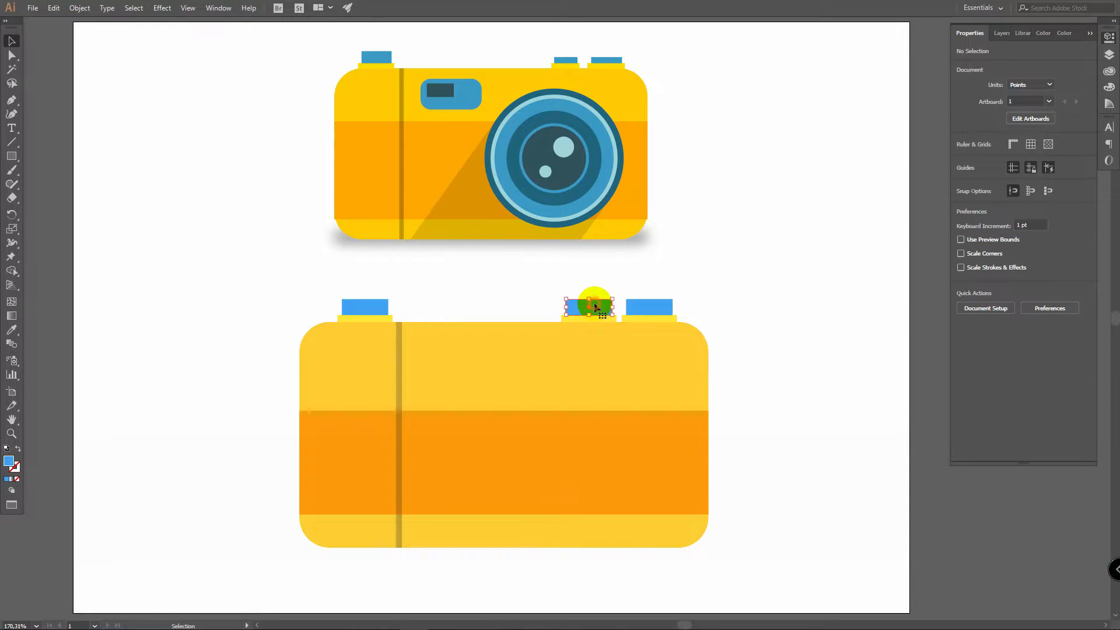
Lower the top edge of the two right-hand buttons' blue rectangles together so each whole button is about 17 pt tall
{"action": "left_click", "coordinate": [590, 305]}
{"action": "left_click_drag", "start_coordinate": [590, 300], "coordinate": [553, 60]}
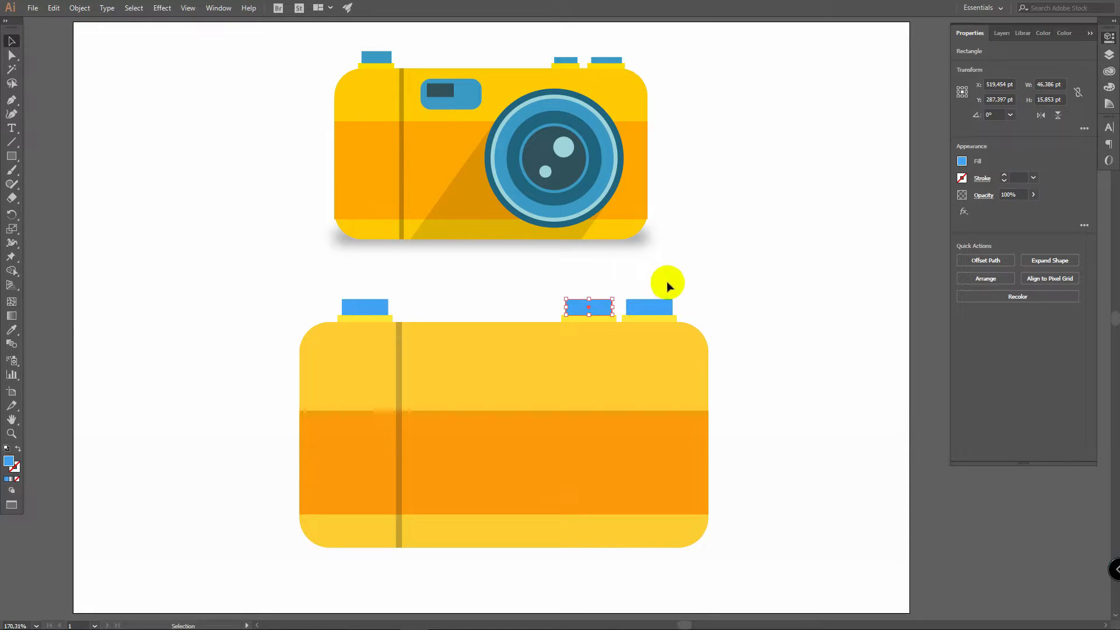
{"action": "left_click", "coordinate": [665, 308], "text": "shift"}
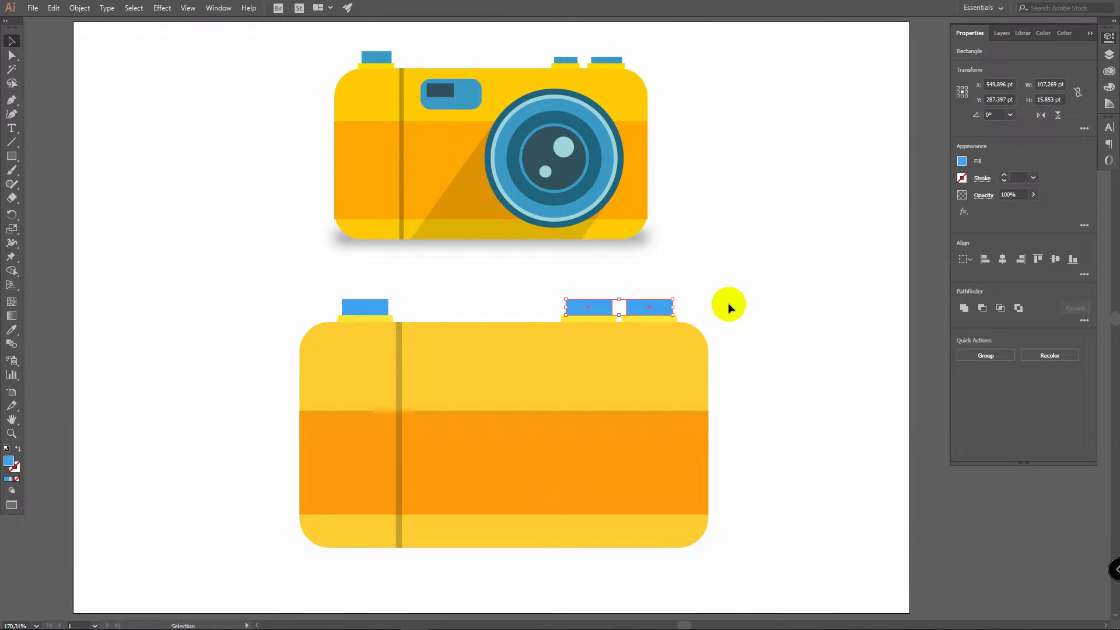
{"action": "key", "text": "z"}
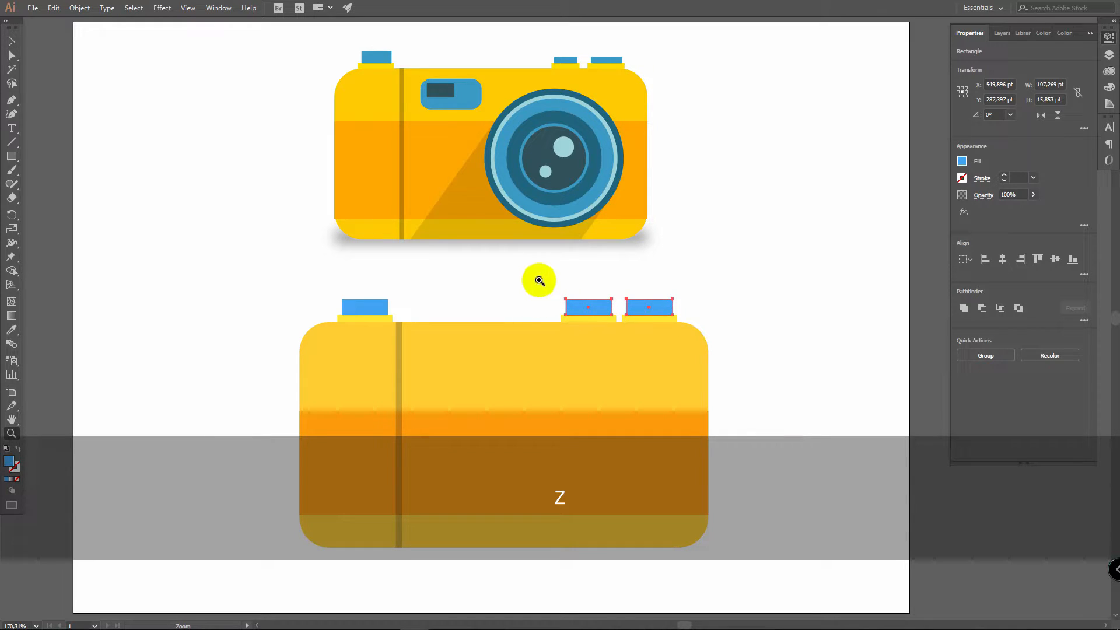
{"action": "left_click", "coordinate": [526, 150]}
{"action": "left_click_drag", "start_coordinate": [541, 146], "coordinate": [693, 160]}
{"action": "key", "text": "space"}
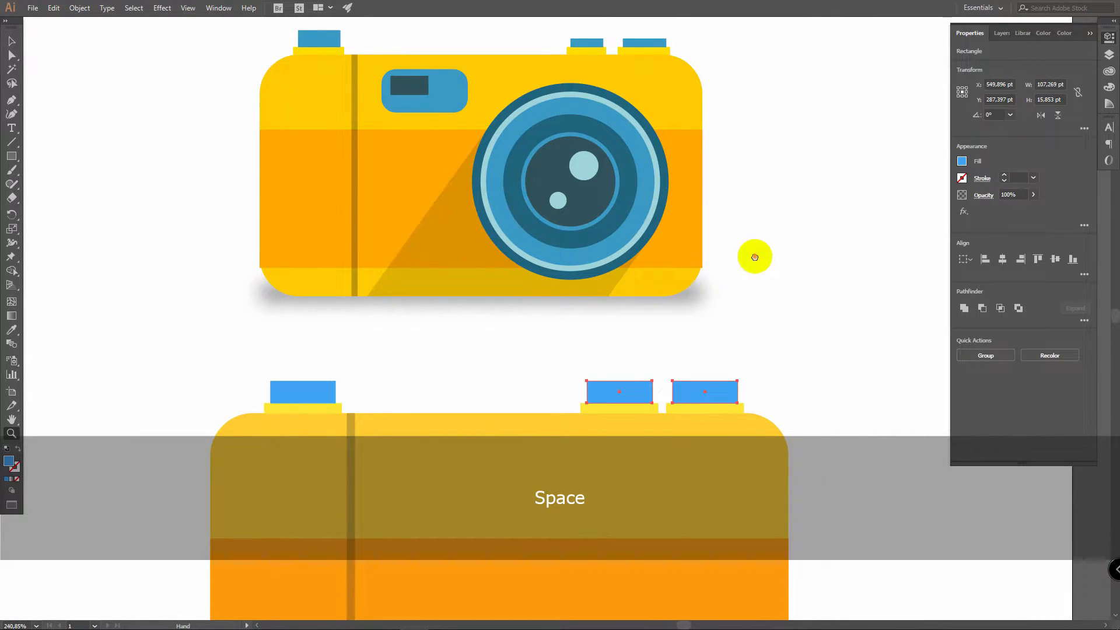
{"action": "left_click_drag", "start_coordinate": [753, 255], "coordinate": [758, 261]}
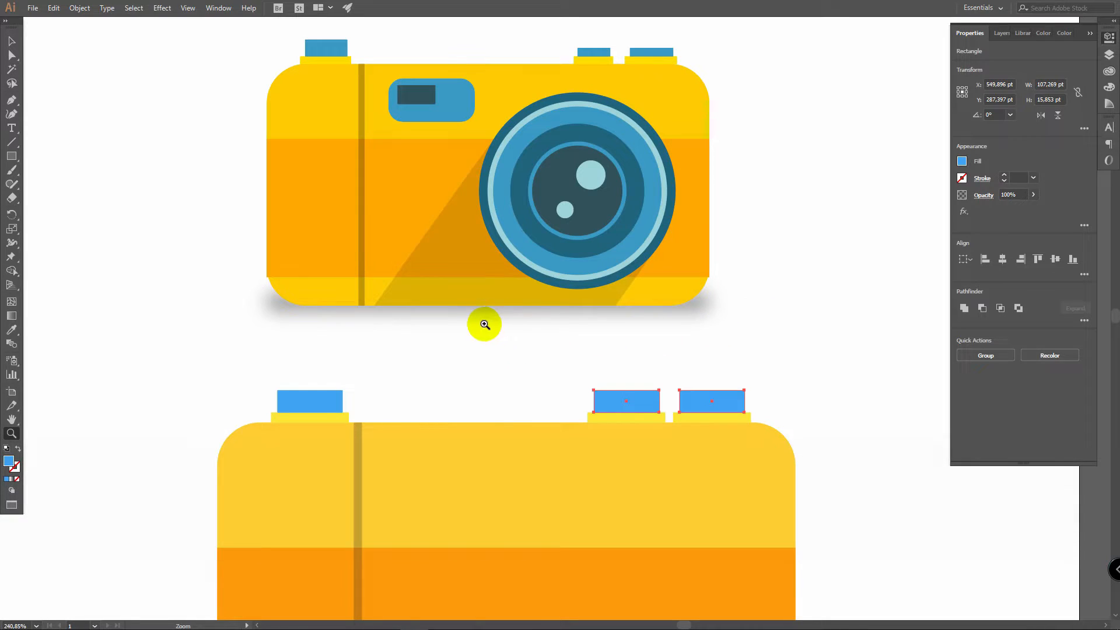
{"action": "key", "text": "v"}
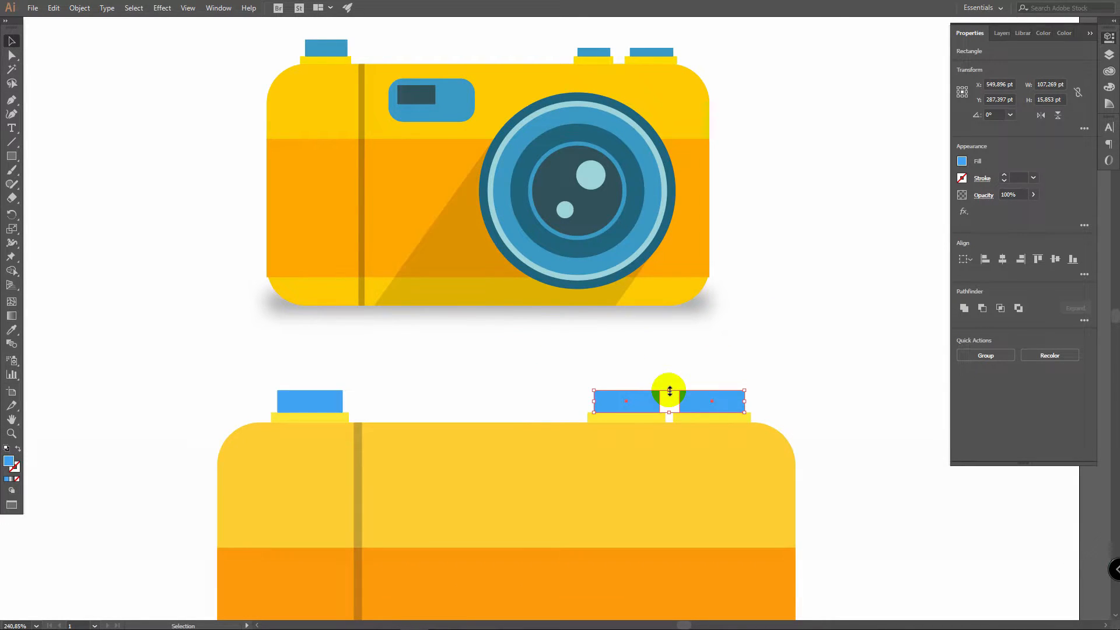
{"action": "left_click_drag", "start_coordinate": [668, 391], "coordinate": [670, 401]}
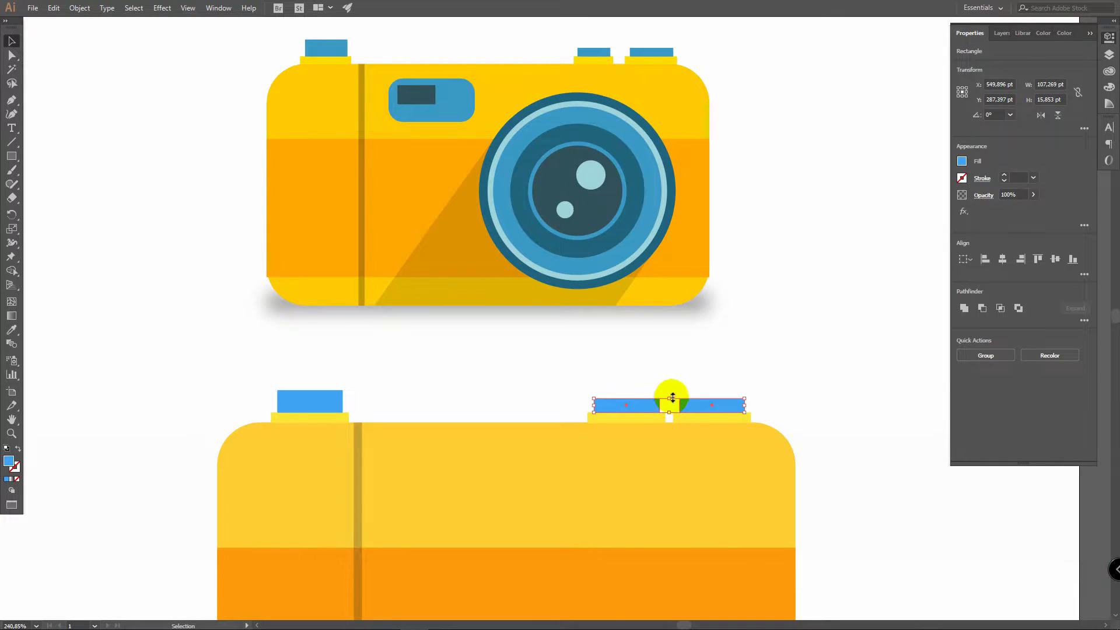
{"action": "left_click", "coordinate": [741, 349]}
Narrow the inner of the two right-hand buttons to about 39 pt wide and move it left, away from its neighbor
{"action": "left_click_drag", "start_coordinate": [568, 389], "coordinate": [615, 407]}
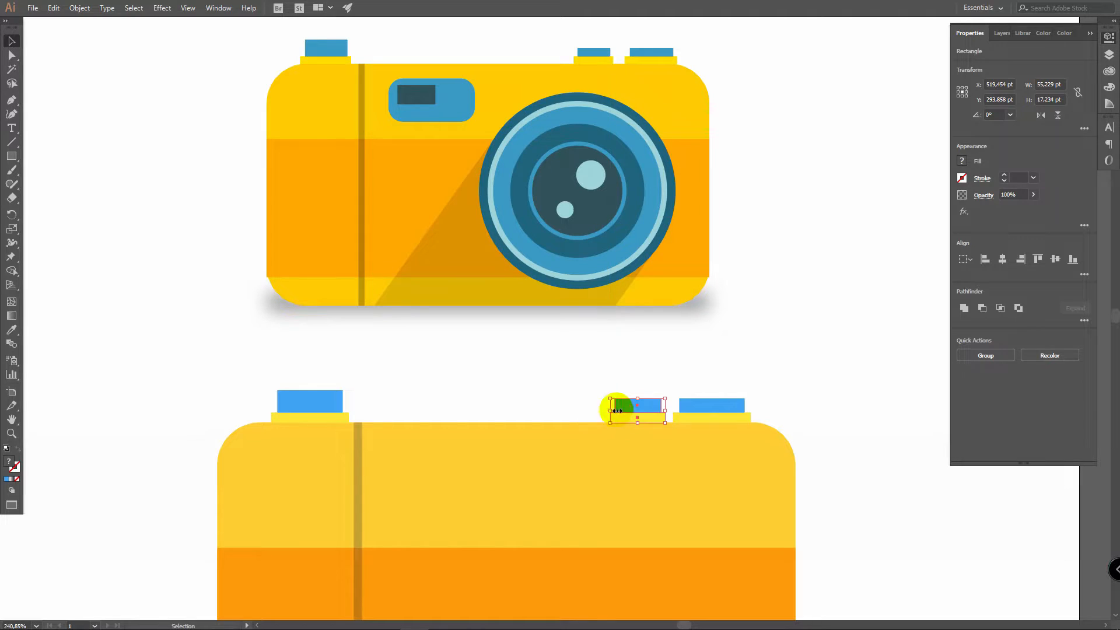
{"action": "left_click", "coordinate": [758, 346]}
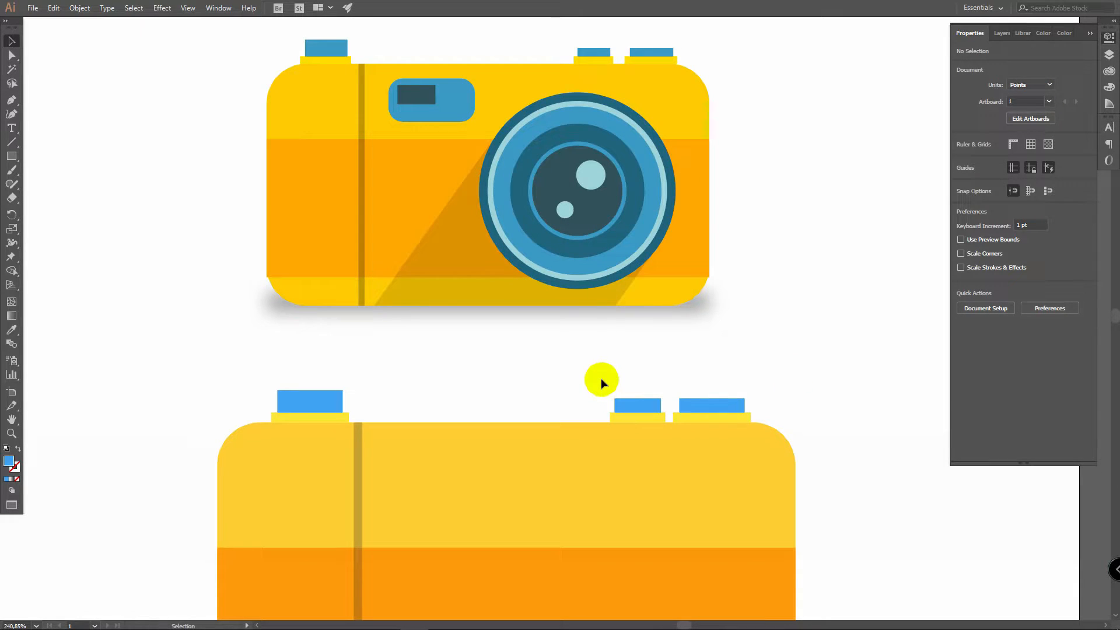
{"action": "left_click", "coordinate": [650, 408]}
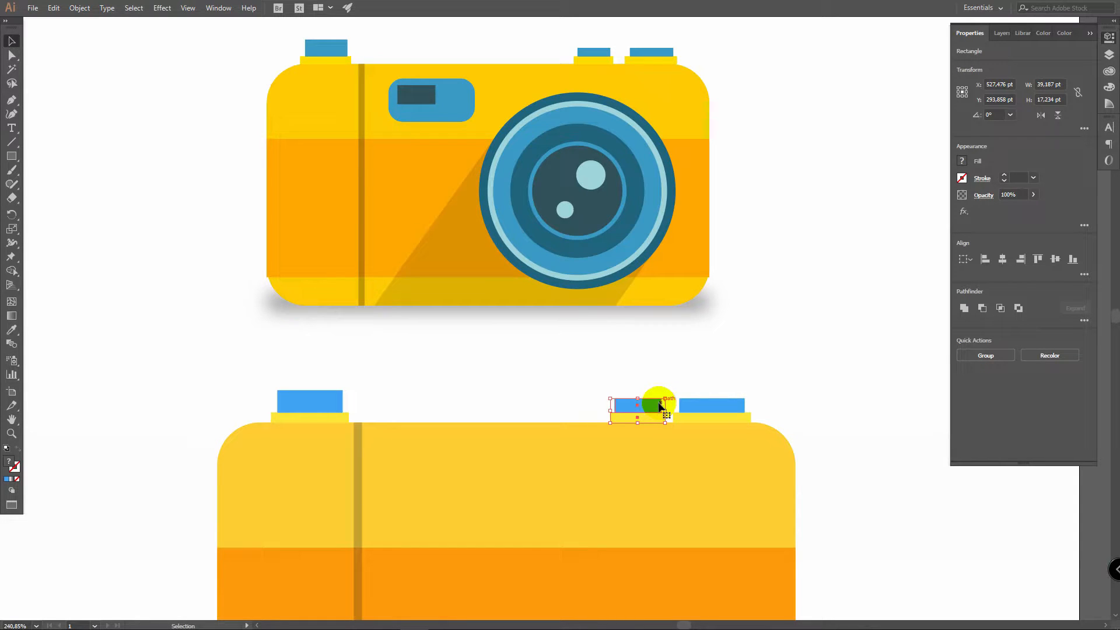
{"action": "key", "text": "shift"}
{"action": "left_click_drag", "start_coordinate": [654, 411], "coordinate": [638, 410]}
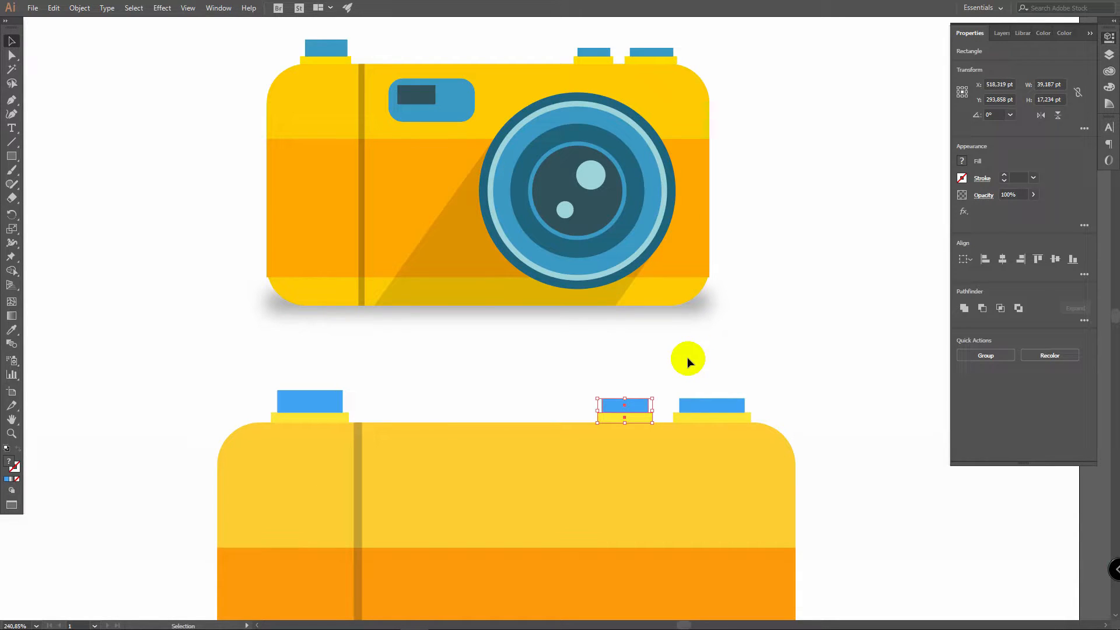
Nudge the narrowed button sideways to about X 524 pt to adjust its gap to the wider button
{"action": "key", "text": "Right"}
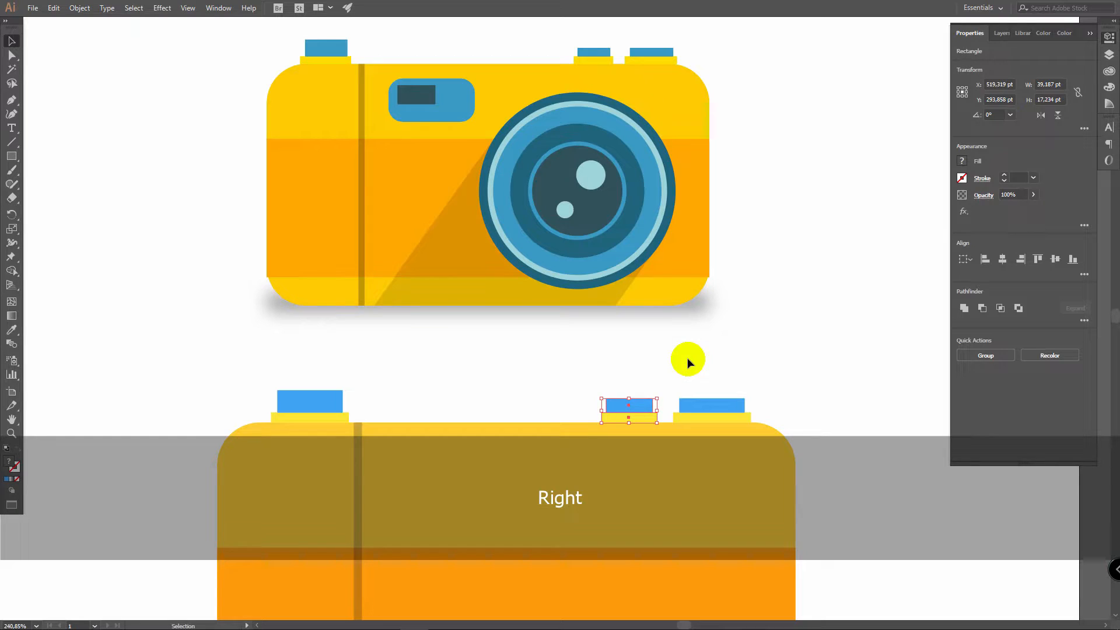
{"action": "key", "text": "Left"}
{"action": "key", "text": "Right"}
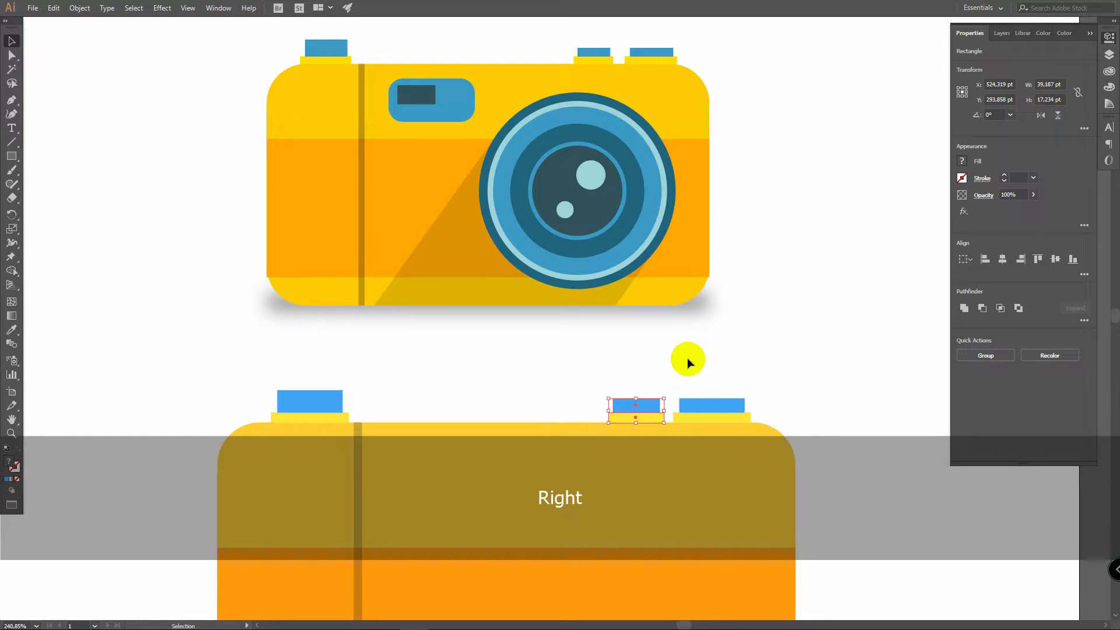
{"action": "key", "text": "Left"}
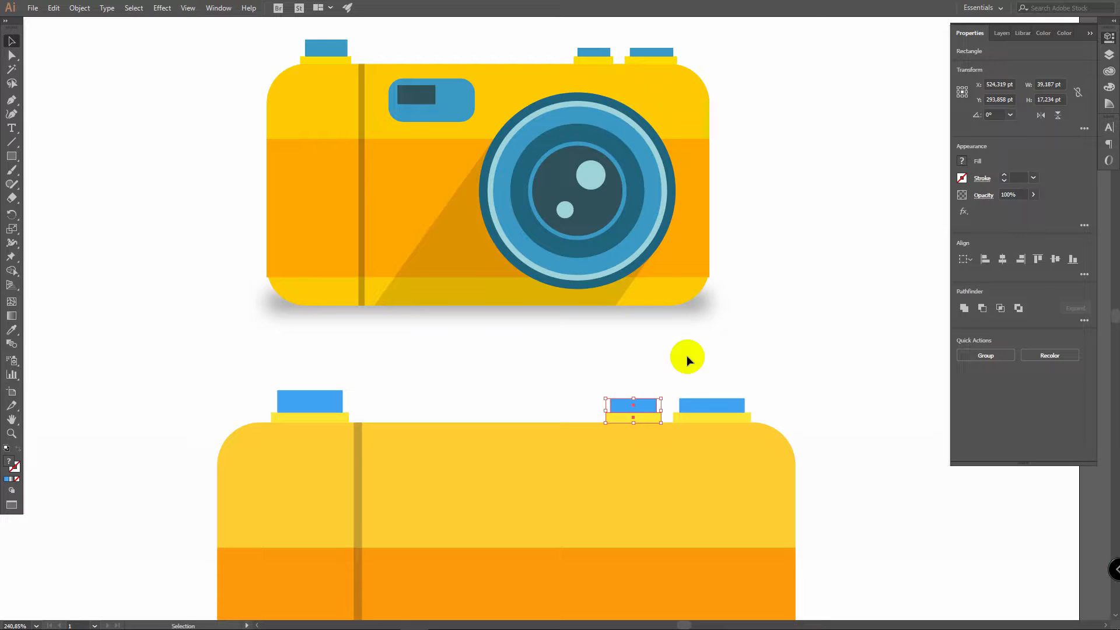
{"action": "key", "text": "shift"}
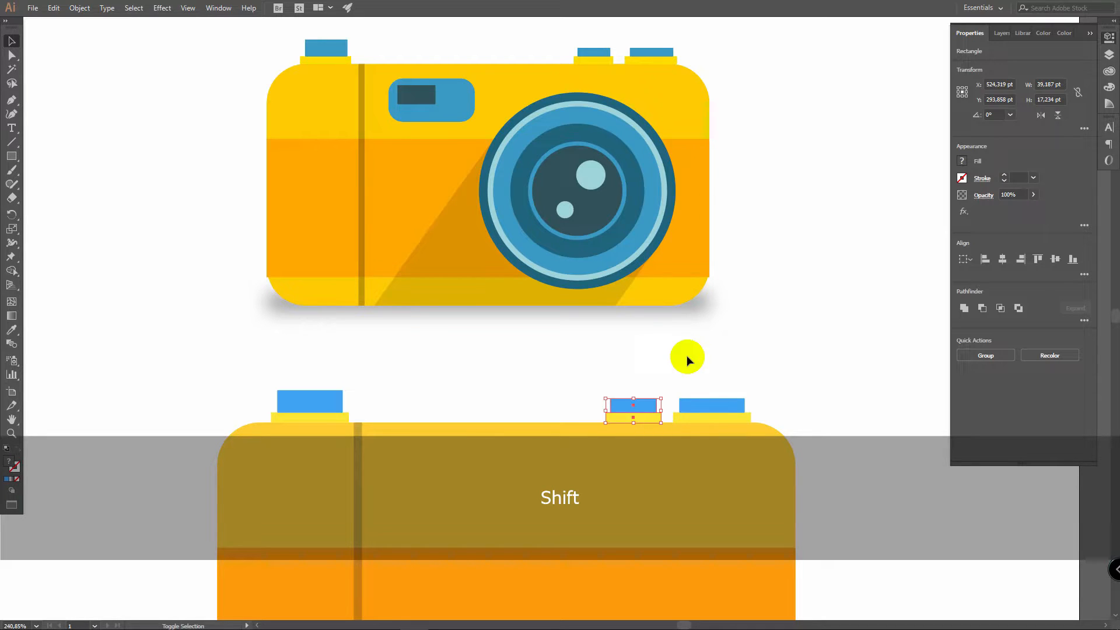
{"action": "key", "text": "shift+Left"}
{"action": "key", "text": "shift+Right"}
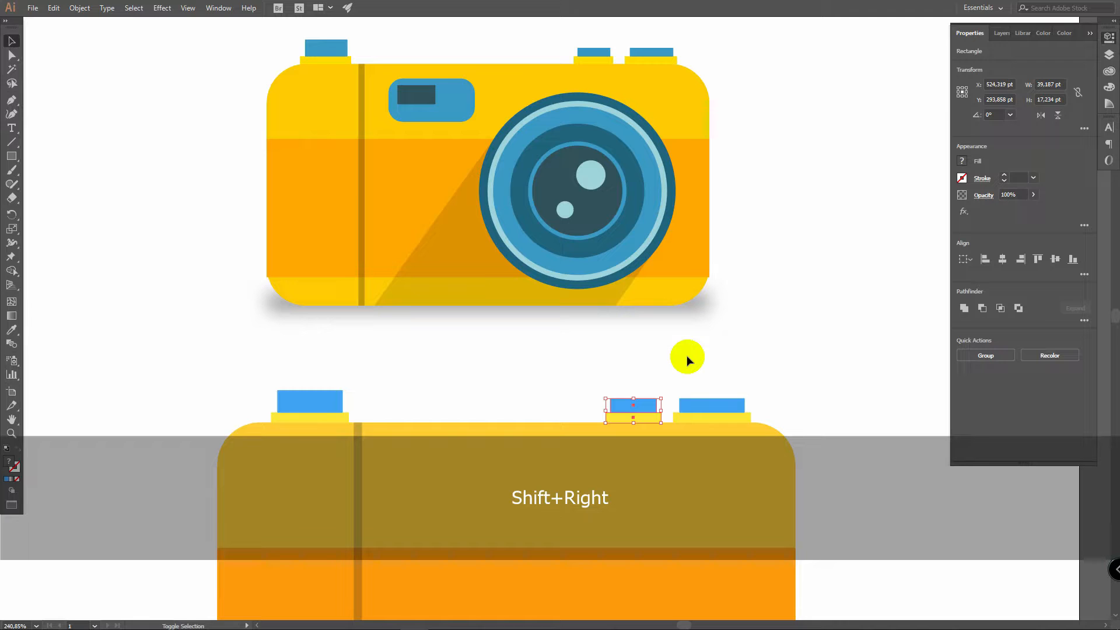
{"action": "key", "text": "shift+Up"}
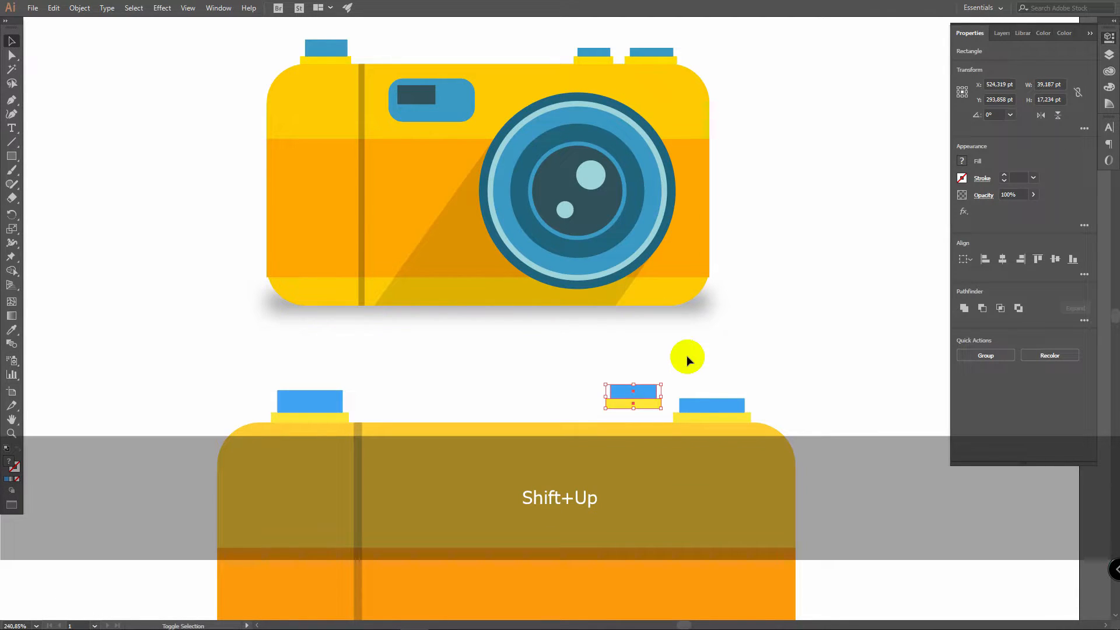
{"action": "key", "text": "shift+Down"}
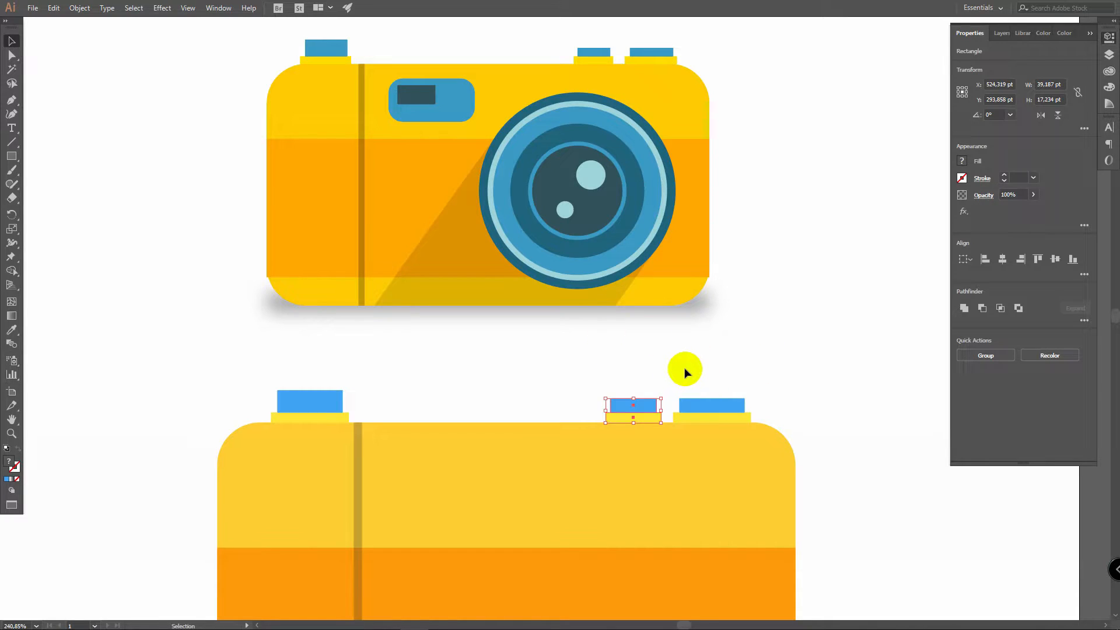
With nothing selected, set the fill color to the darker blue 3794D3 for the viewfinder window
{"action": "left_click", "coordinate": [684, 368]}
{"action": "key", "text": "z"}
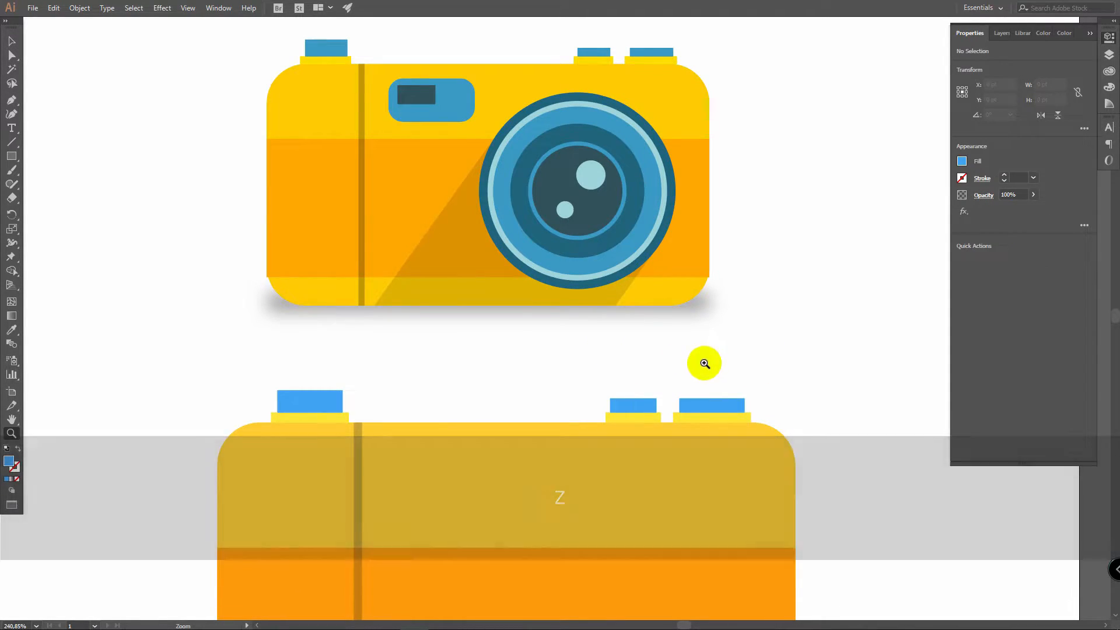
{"action": "left_click", "coordinate": [703, 367], "text": "alt"}
{"action": "left_click_drag", "start_coordinate": [703, 371], "coordinate": [659, 370]}
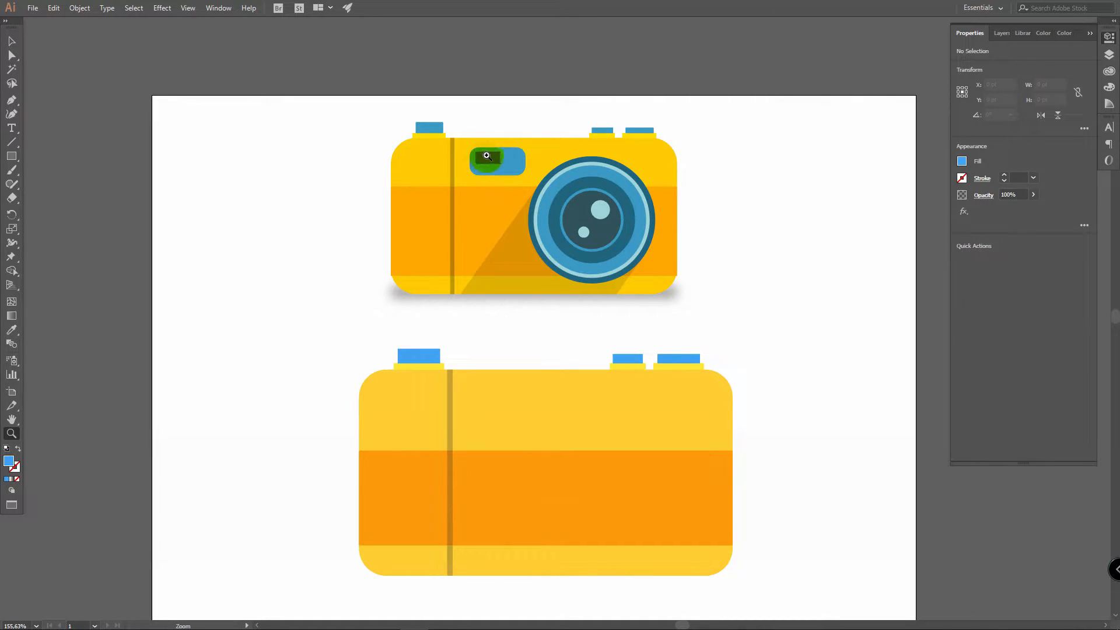
{"action": "double_click", "coordinate": [9, 464]}
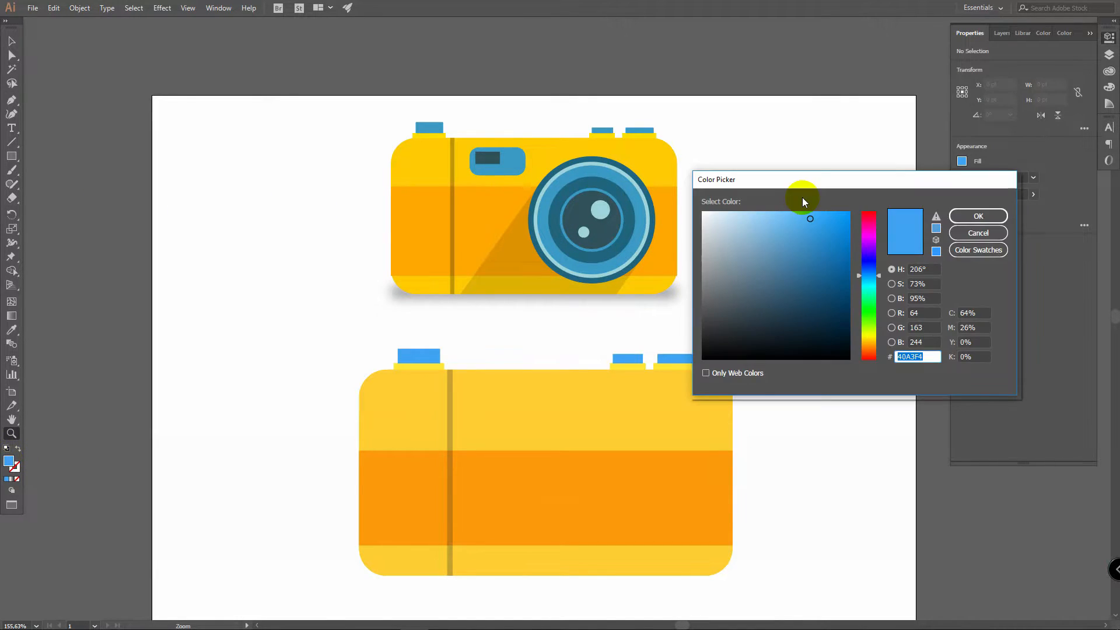
{"action": "left_click", "coordinate": [814, 230]}
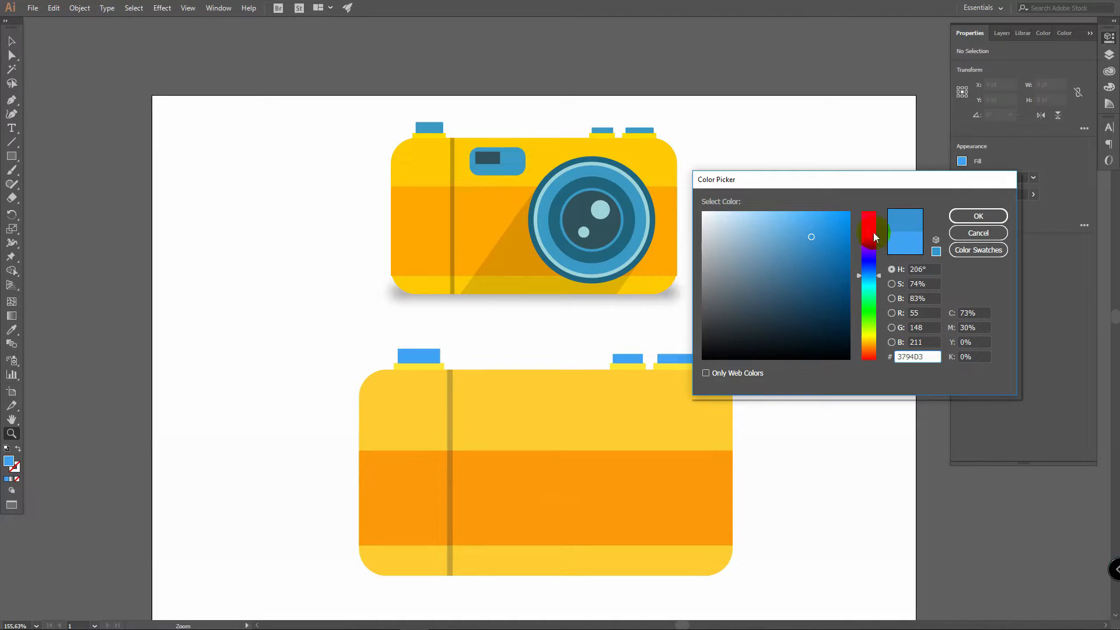
{"action": "left_click", "coordinate": [980, 216]}
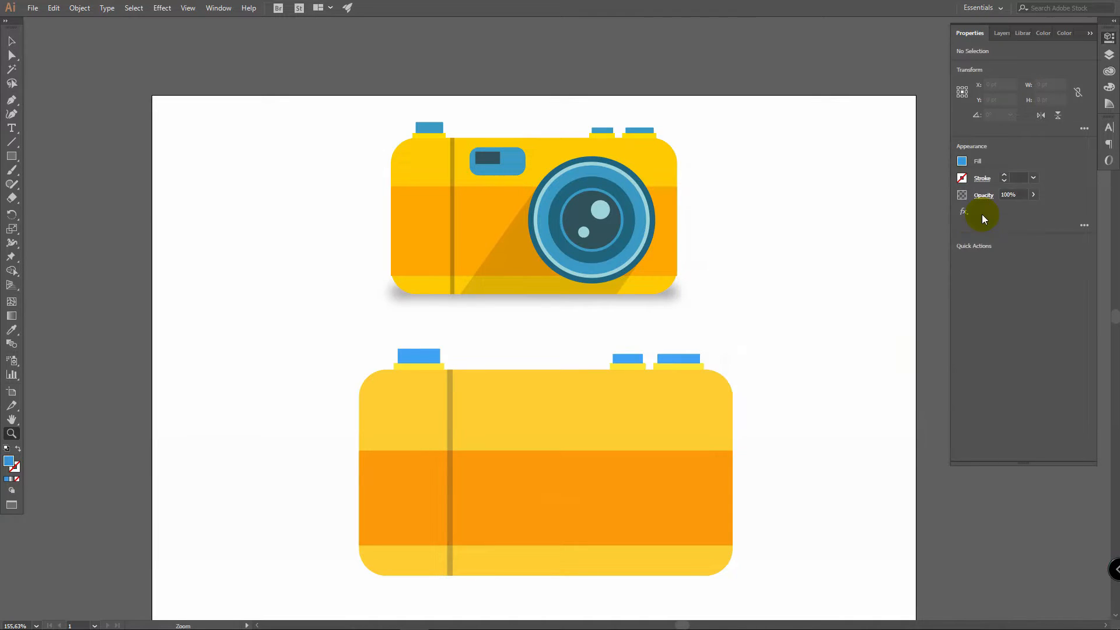
Draw a viewfinder rectangle about 77 by 36 pt on the upper body just right of the strip, and round its corners
{"action": "left_click", "coordinate": [12, 156]}
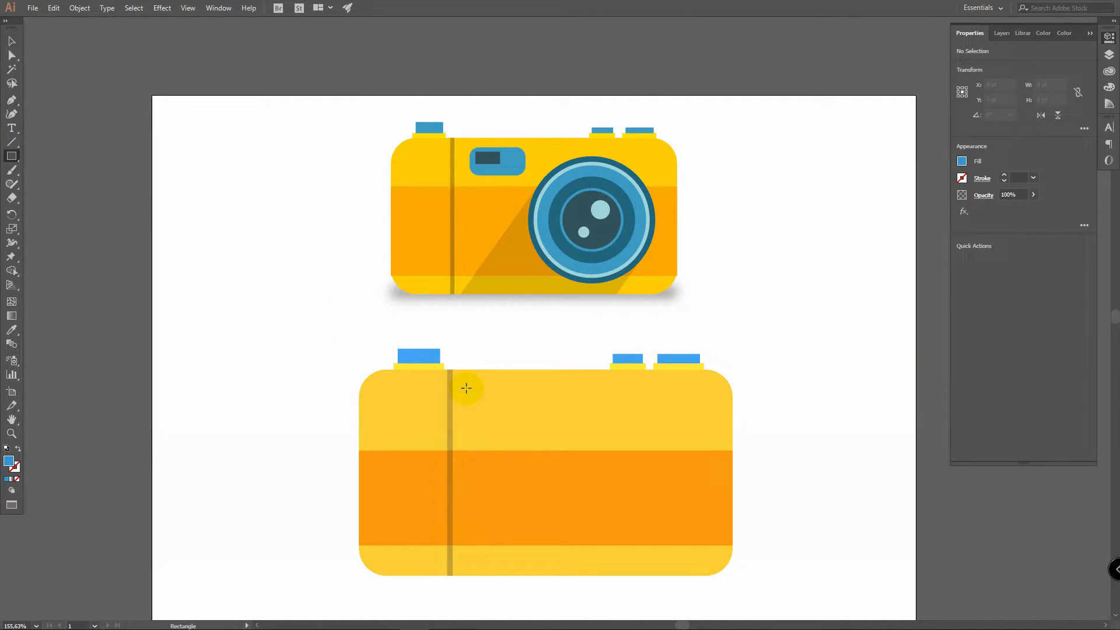
{"action": "left_click_drag", "start_coordinate": [467, 389], "coordinate": [534, 420]}
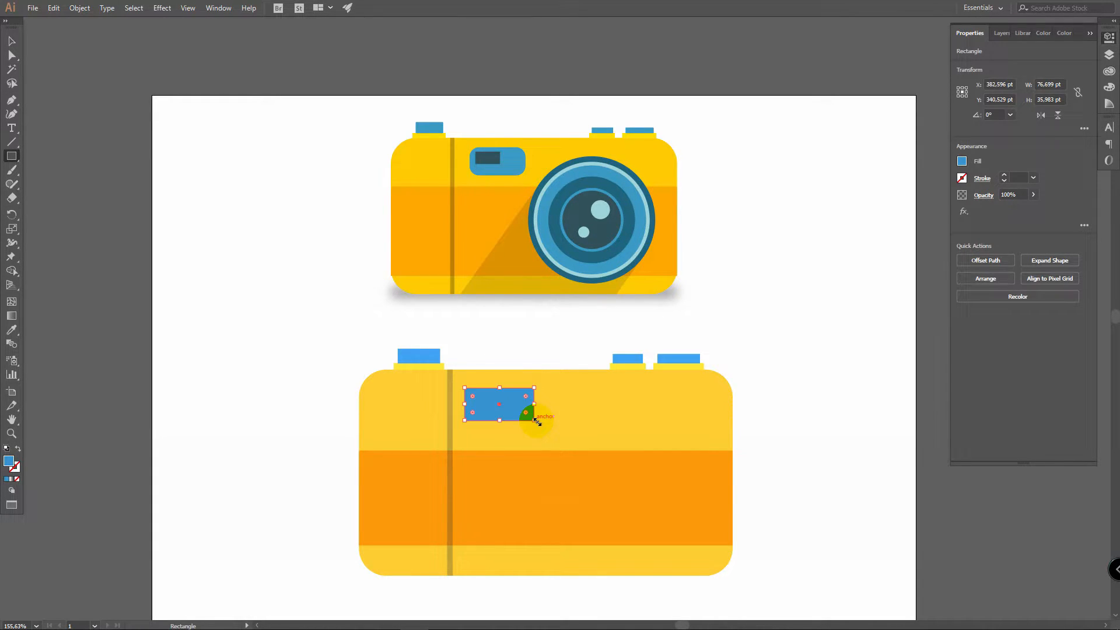
{"action": "key", "text": "z"}
{"action": "left_click_drag", "start_coordinate": [535, 419], "coordinate": [571, 390]}
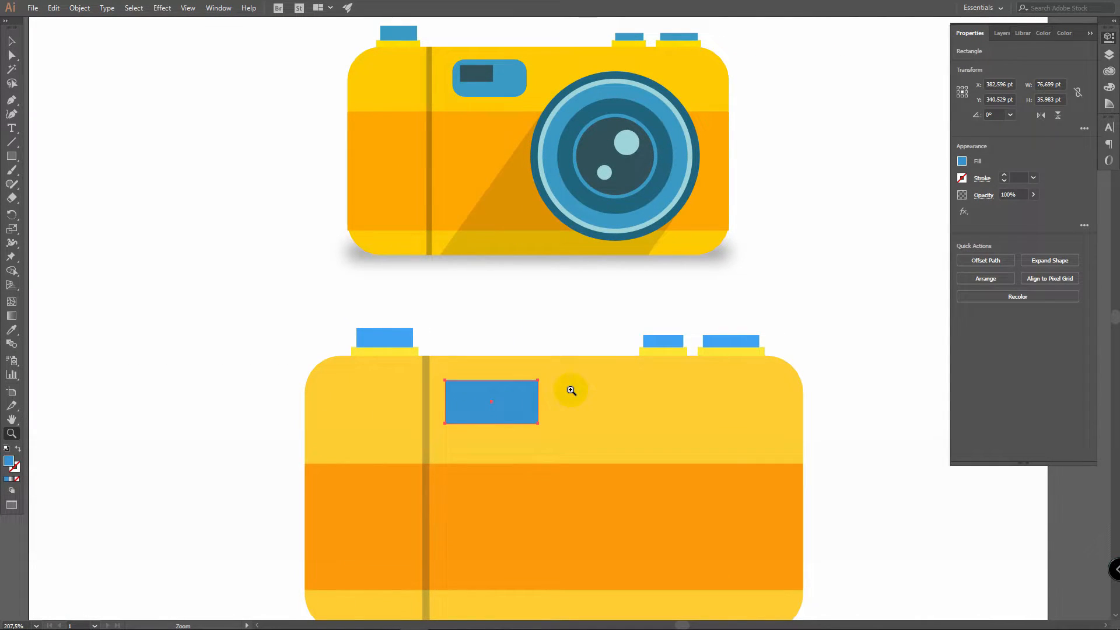
{"action": "key", "text": "v"}
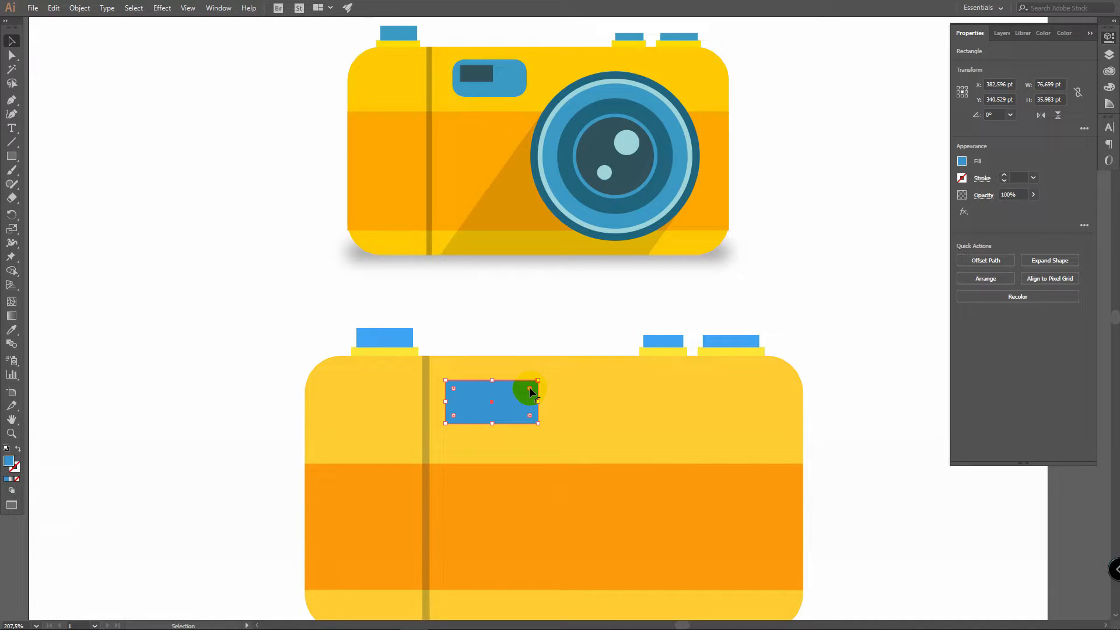
{"action": "left_click_drag", "start_coordinate": [528, 390], "coordinate": [524, 389]}
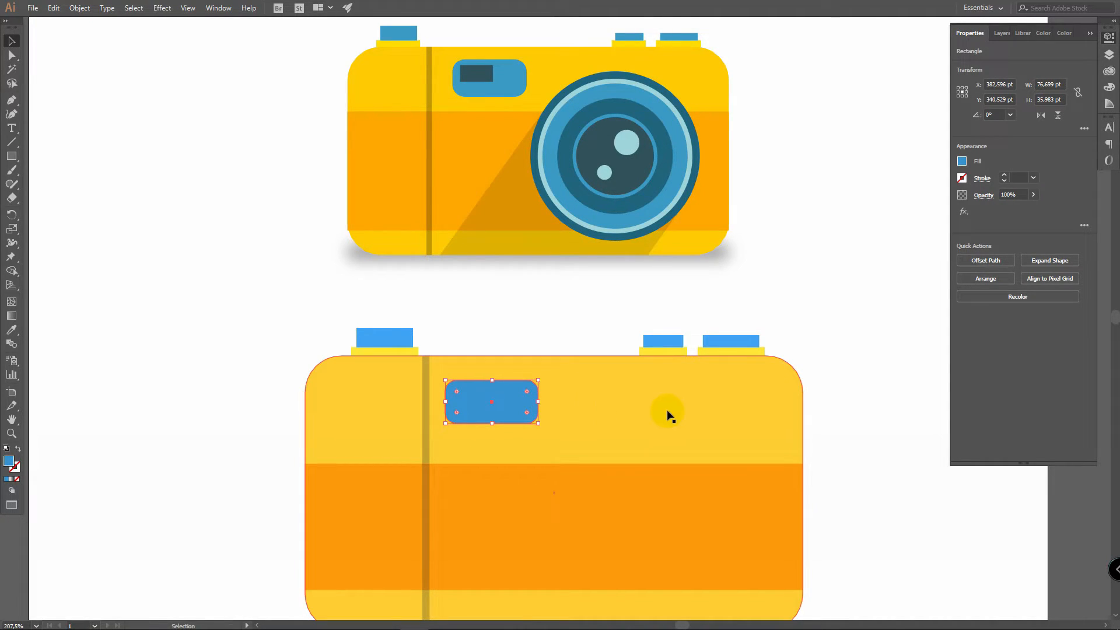
{"action": "left_click", "coordinate": [524, 302]}
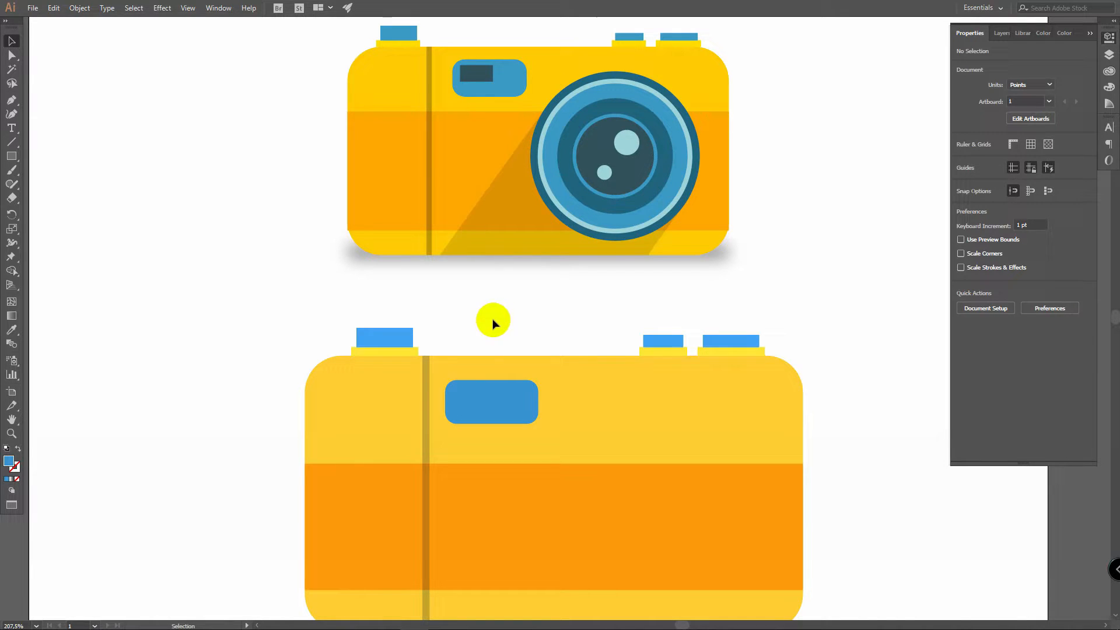
Set the fill to dark blue 1D4359 and draw a rectangle about 30 by 14 pt in the viewfinder window's upper-left part
{"action": "mouse_move", "coordinate": [471, 78]}
{"action": "left_mouse_down"}
{"action": "mouse_move", "coordinate": [502, 78]}
{"action": "mouse_move", "coordinate": [487, 76]}
{"action": "left_mouse_up"}
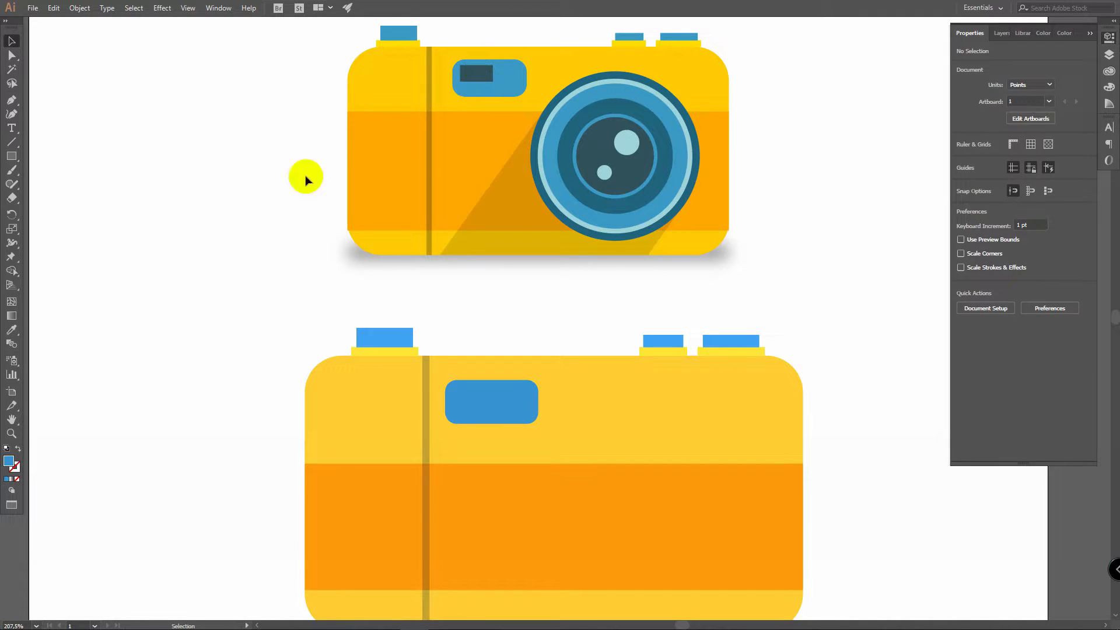
{"action": "double_click", "coordinate": [10, 465]}
{"action": "left_click_drag", "start_coordinate": [810, 243], "coordinate": [805, 300]}
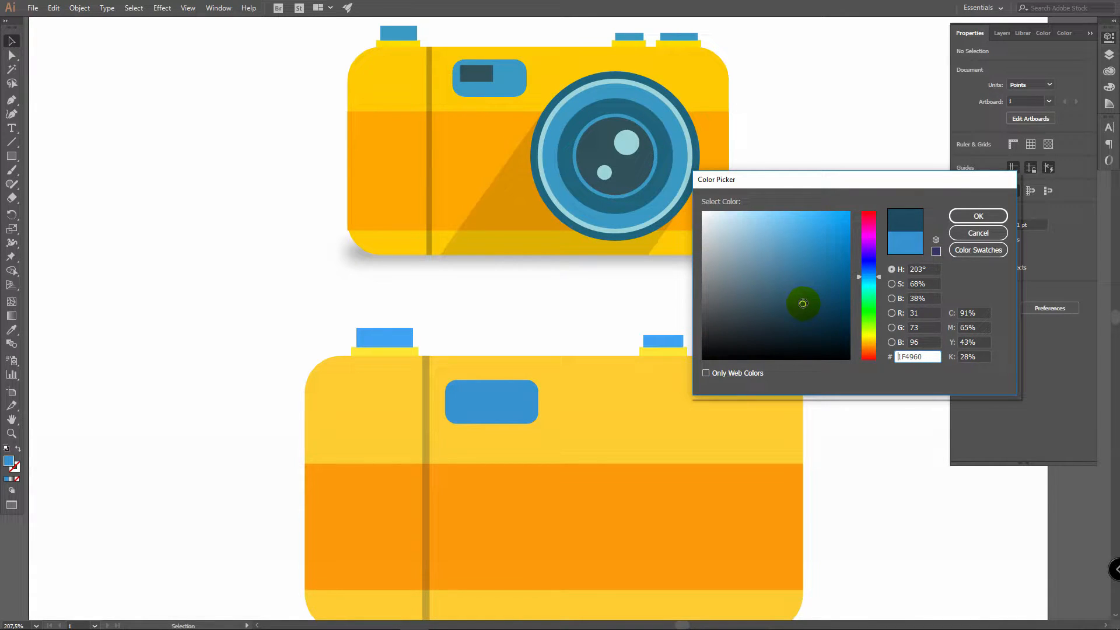
{"action": "left_click", "coordinate": [979, 216]}
{"action": "left_click", "coordinate": [11, 157]}
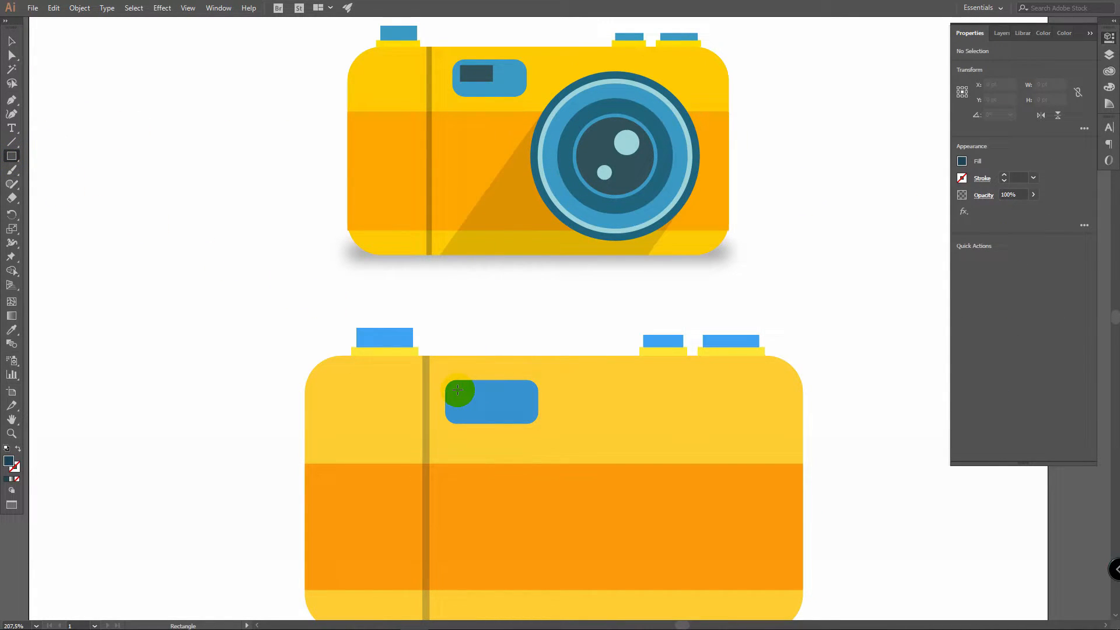
{"action": "left_click_drag", "start_coordinate": [456, 390], "coordinate": [493, 407]}
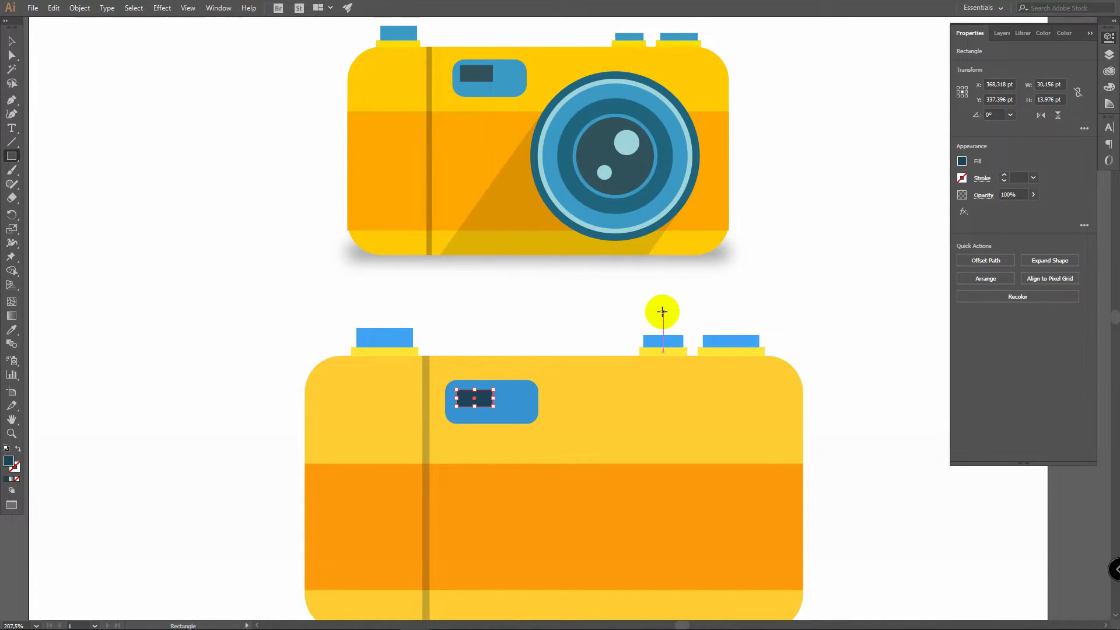
{"action": "key", "text": "v"}
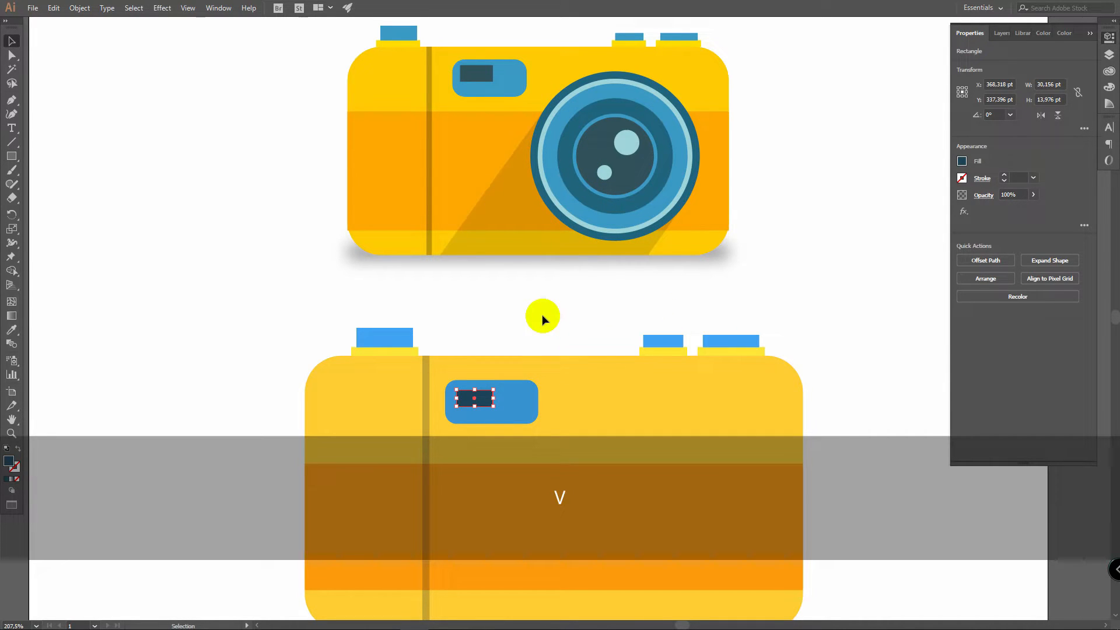
{"action": "left_click", "coordinate": [573, 313]}
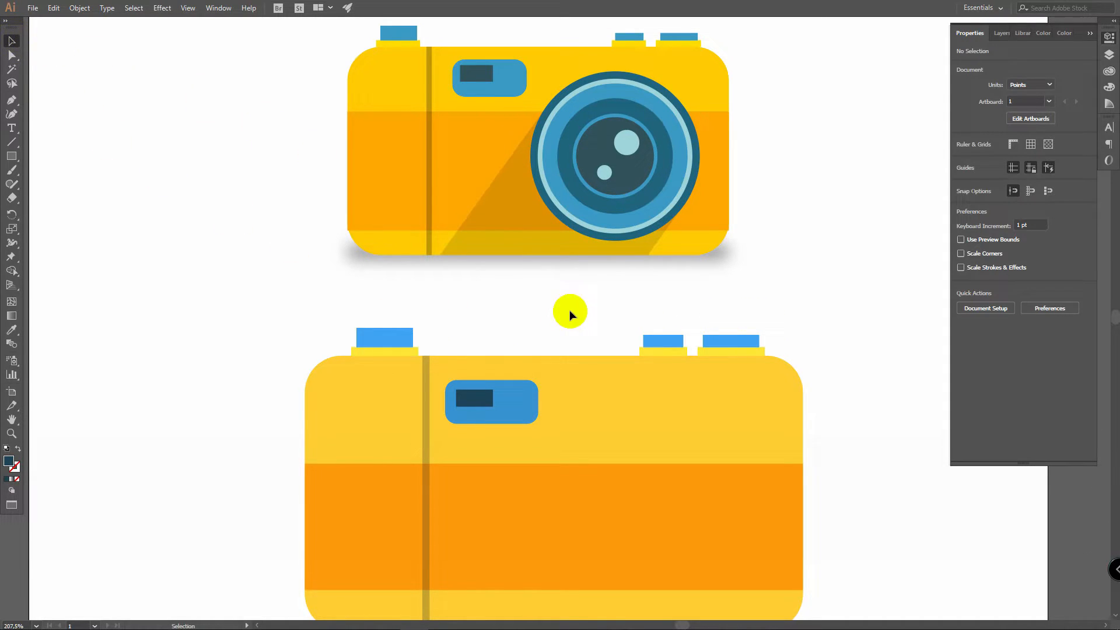
Lighten the fill of the small rectangle inside the viewfinder to 285870
{"action": "left_click_drag", "start_coordinate": [474, 398], "coordinate": [475, 401]}
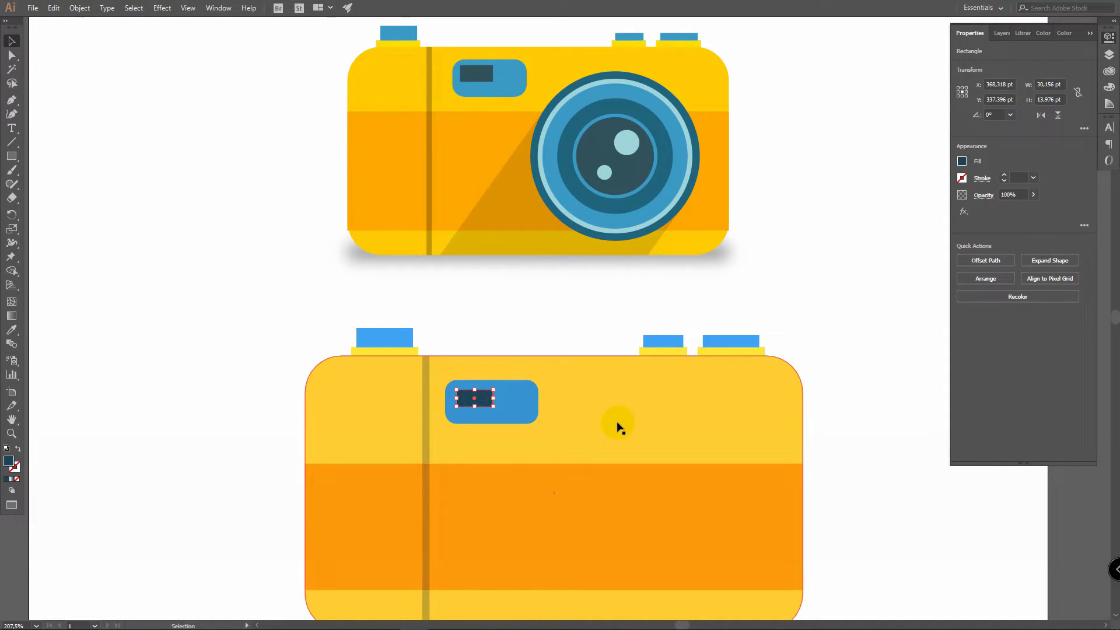
{"action": "double_click", "coordinate": [9, 461]}
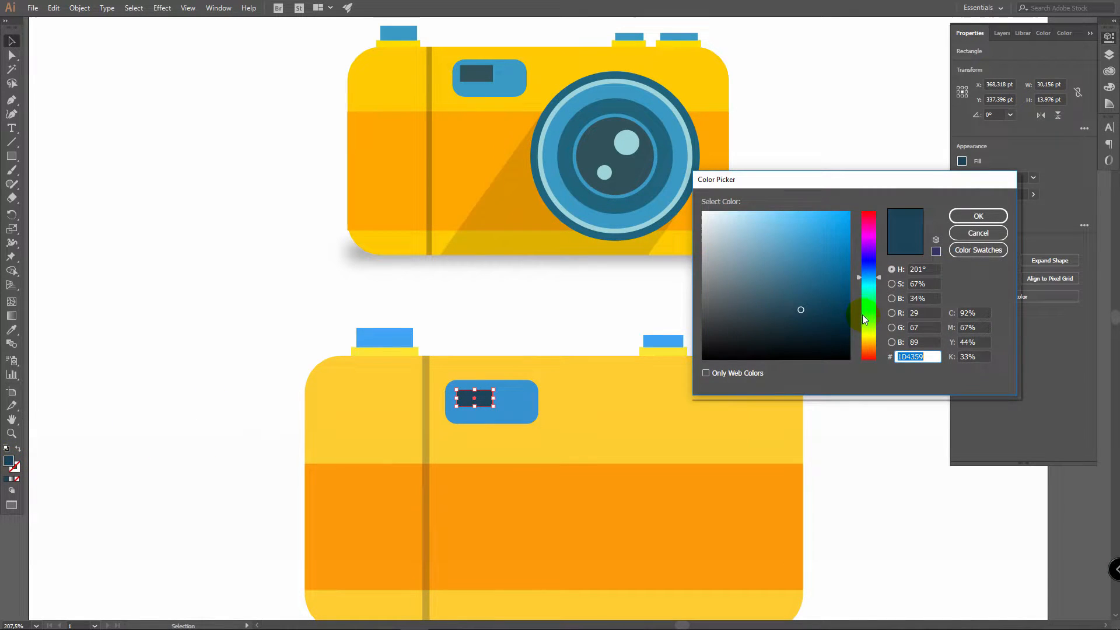
{"action": "left_click_drag", "start_coordinate": [801, 309], "coordinate": [797, 295]}
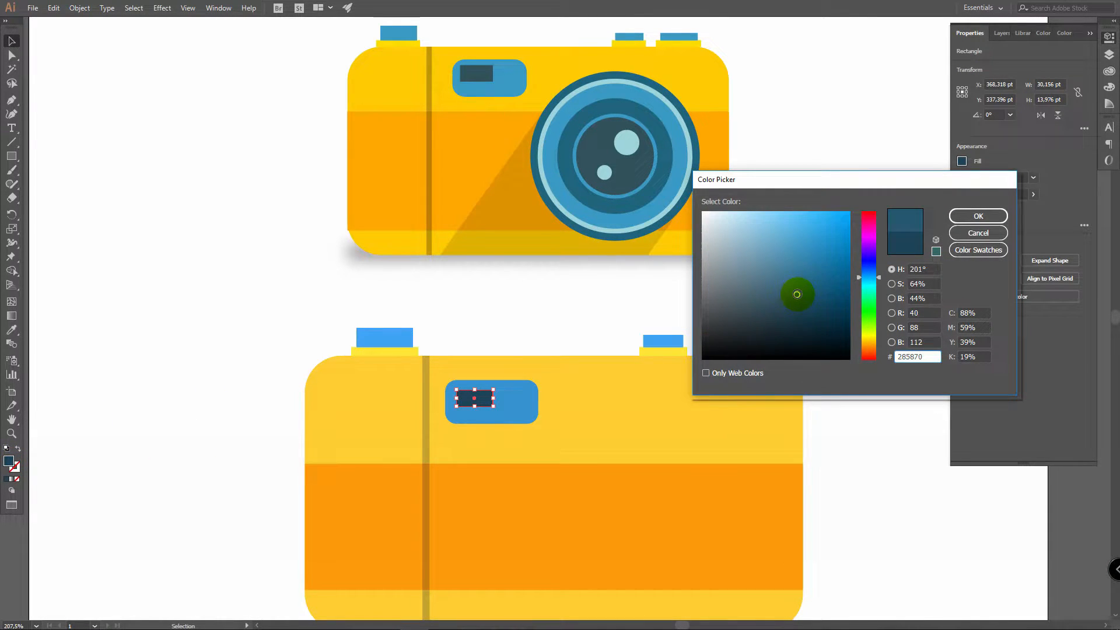
{"action": "left_click", "coordinate": [980, 215]}
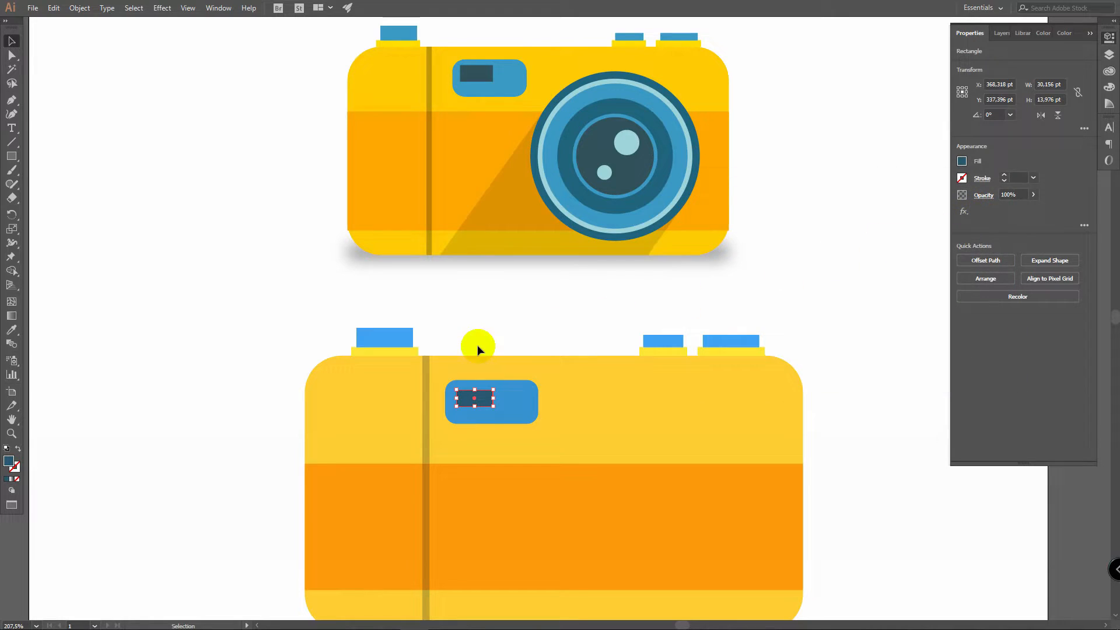
{"action": "left_click", "coordinate": [521, 331]}
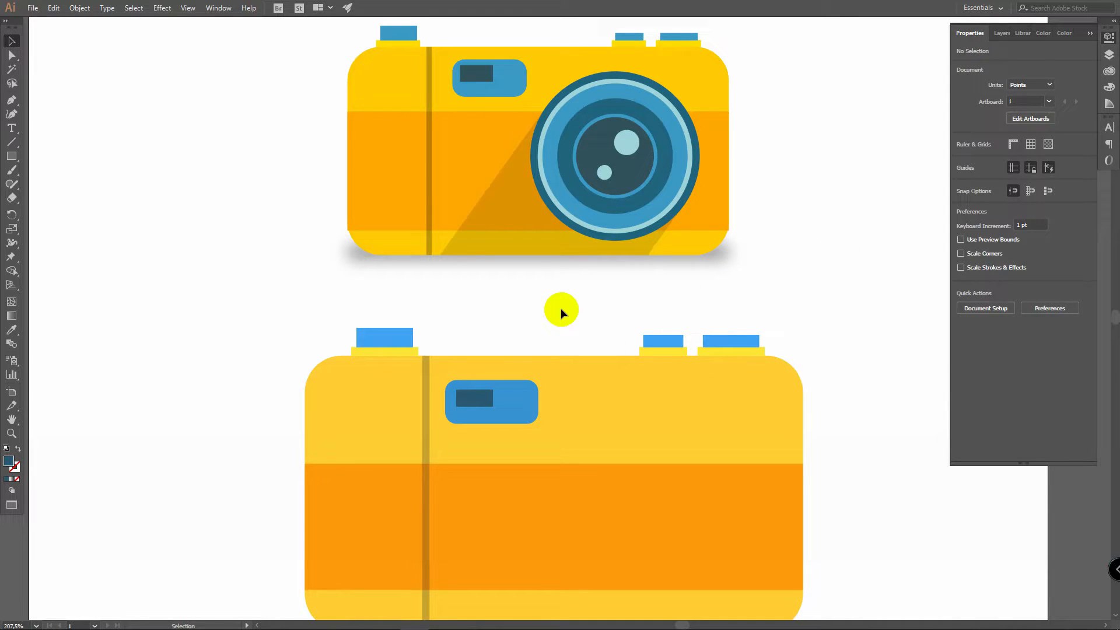
Recolor the small rectangle inside the viewfinder to the dark teal-blue 204E60
{"action": "left_click", "coordinate": [484, 397]}
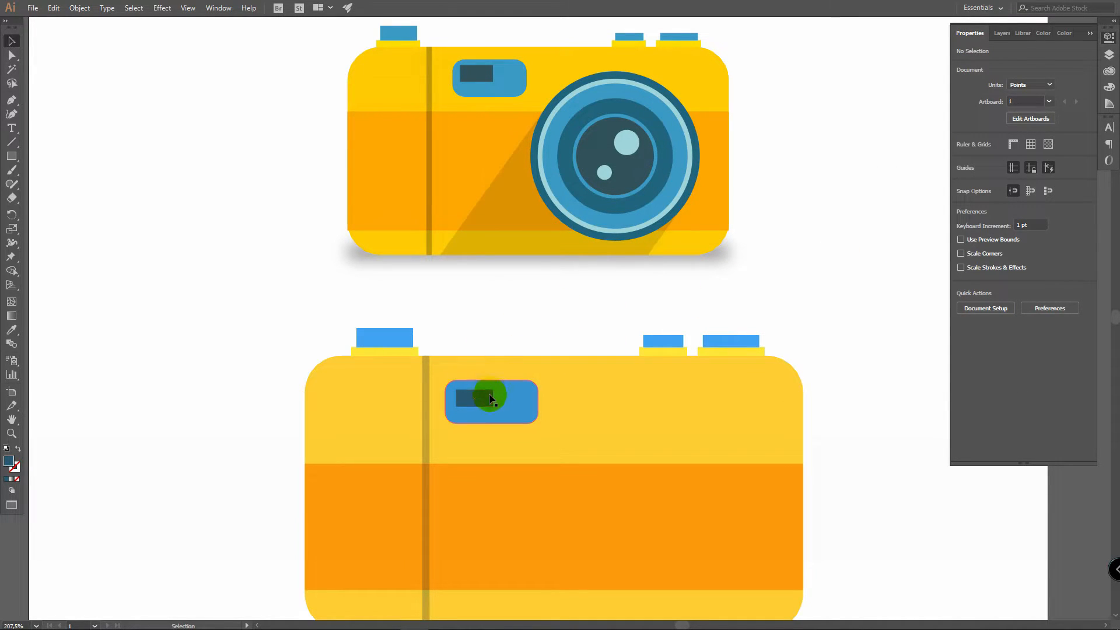
{"action": "double_click", "coordinate": [7, 463]}
{"action": "left_click_drag", "start_coordinate": [797, 297], "coordinate": [801, 302]}
{"action": "left_click", "coordinate": [978, 216]}
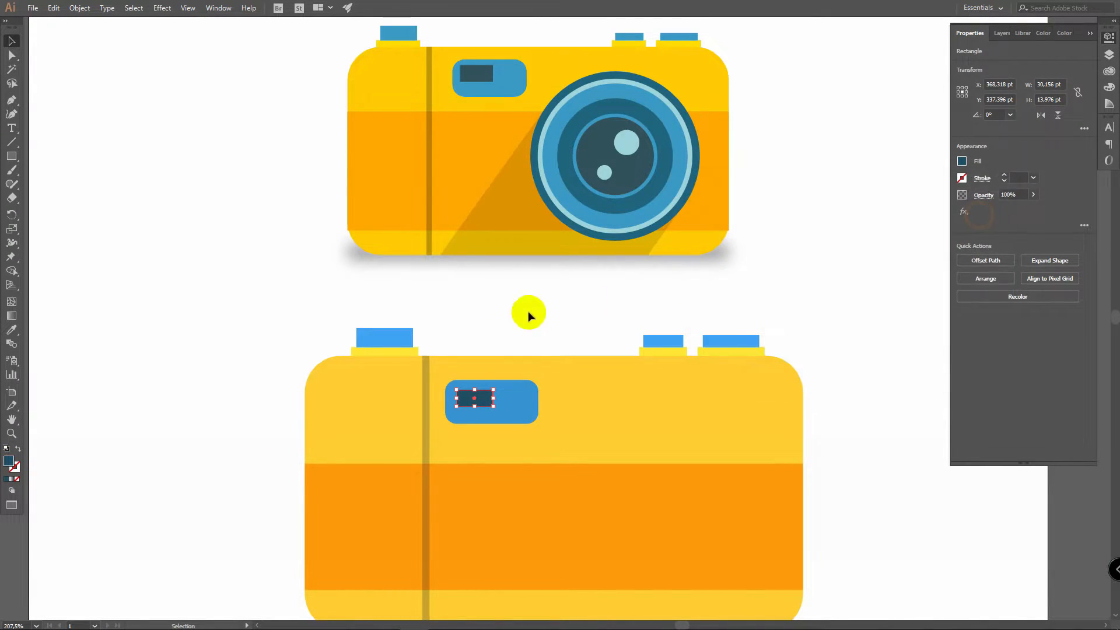
{"action": "left_click", "coordinate": [499, 330]}
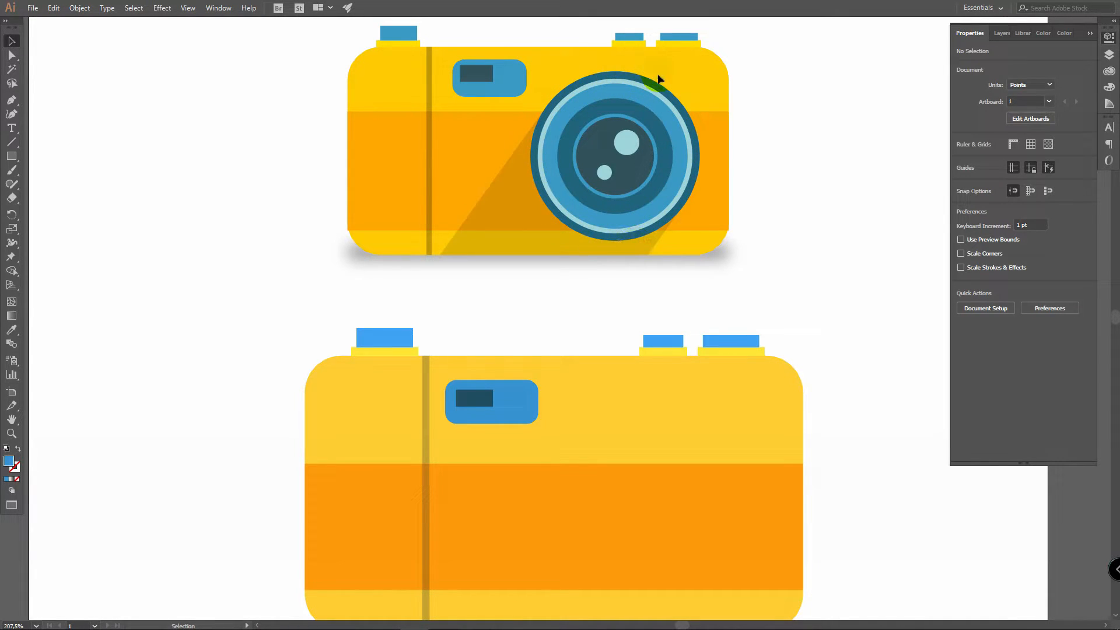
With nothing selected, sample the small viewfinder rectangle's color and adjust the fill to the lighter 225E70 for the lens
{"action": "left_click", "coordinate": [735, 193]}
{"action": "left_click", "coordinate": [15, 330]}
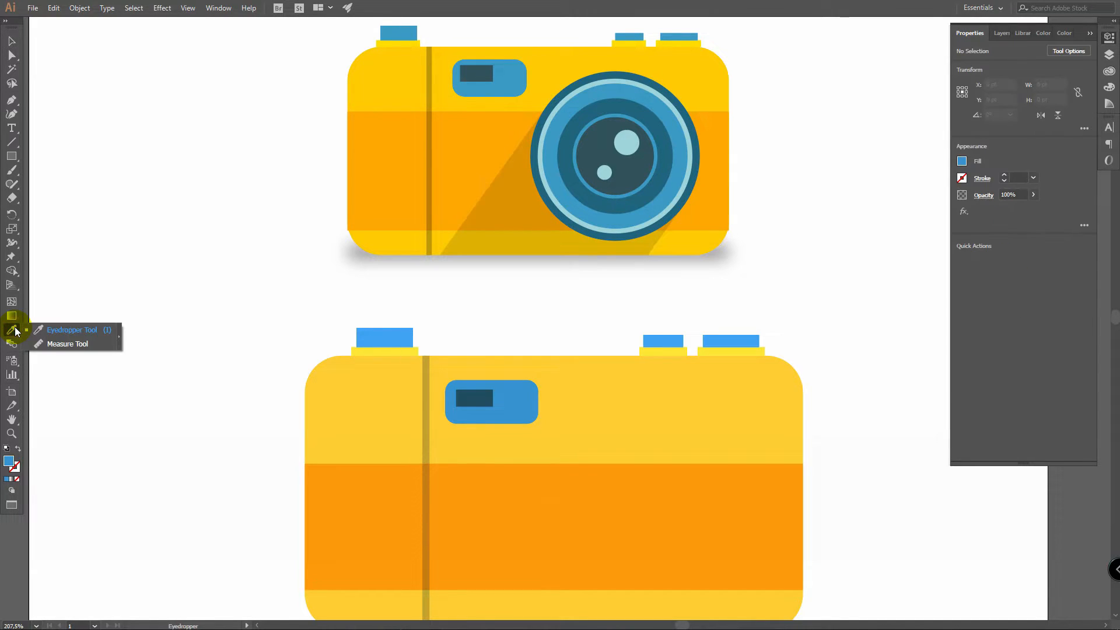
{"action": "left_click", "coordinate": [486, 397]}
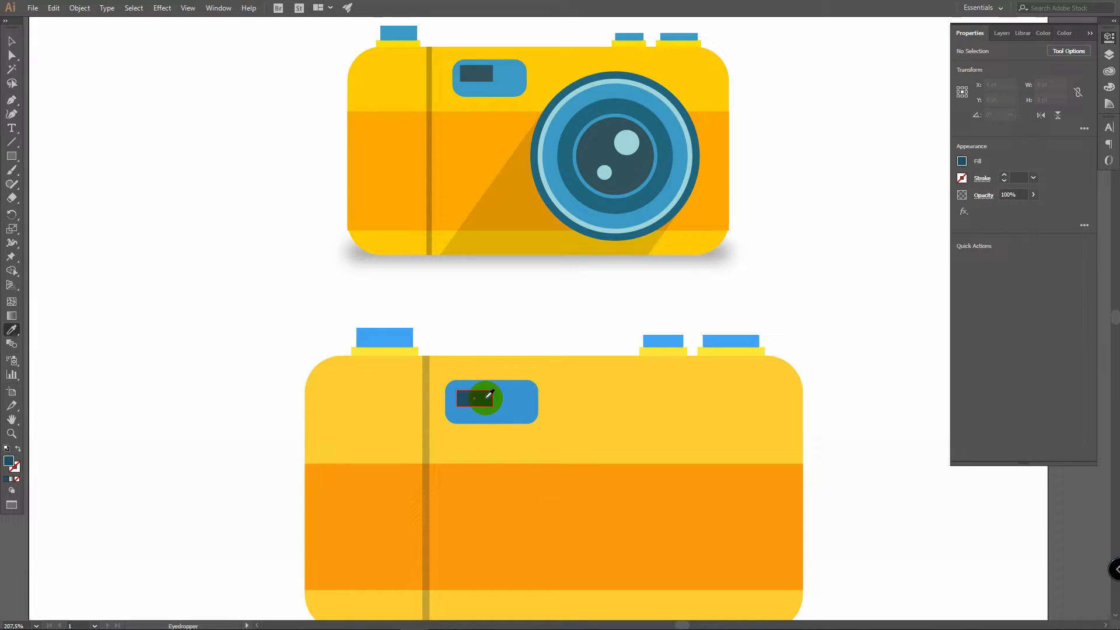
{"action": "left_click", "coordinate": [3, 461]}
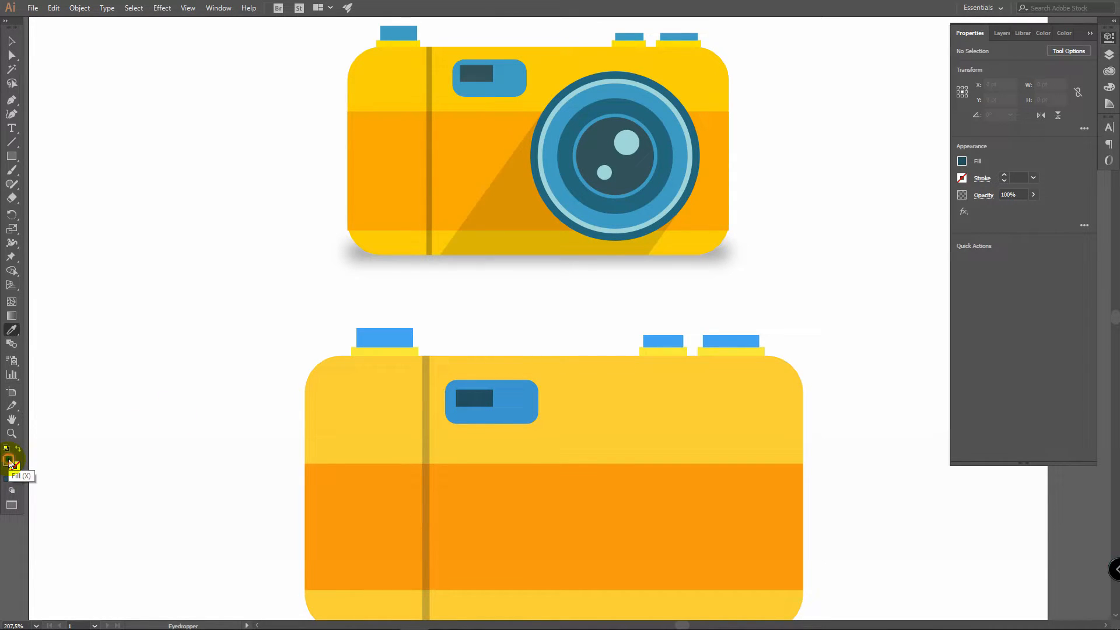
{"action": "double_click", "coordinate": [10, 462]}
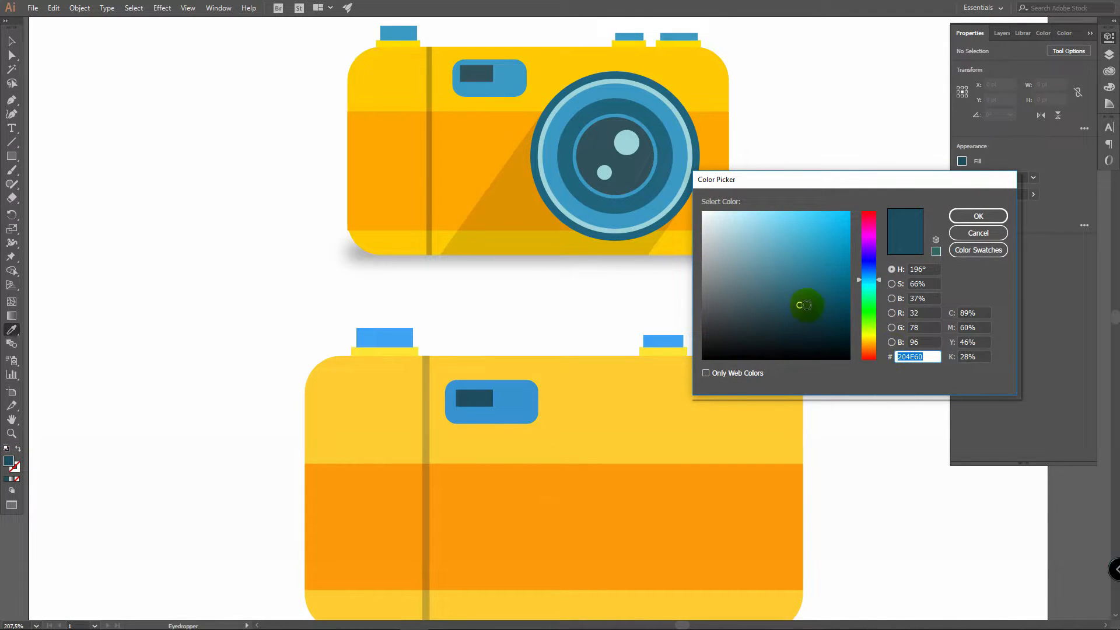
{"action": "left_click_drag", "start_coordinate": [799, 304], "coordinate": [806, 287]}
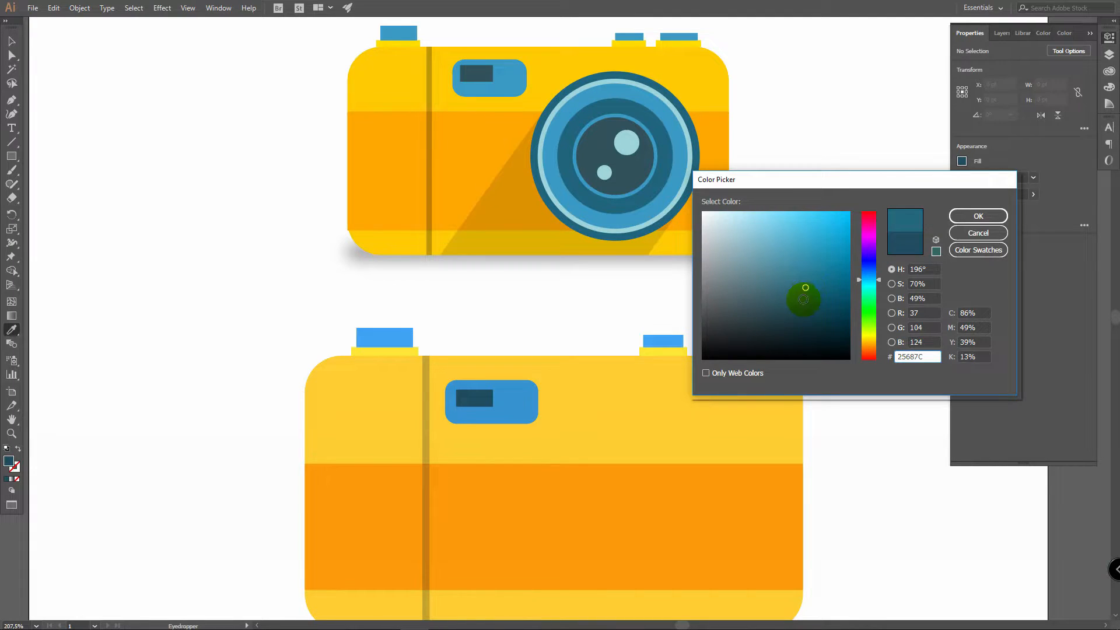
{"action": "left_click_drag", "start_coordinate": [805, 287], "coordinate": [805, 293]}
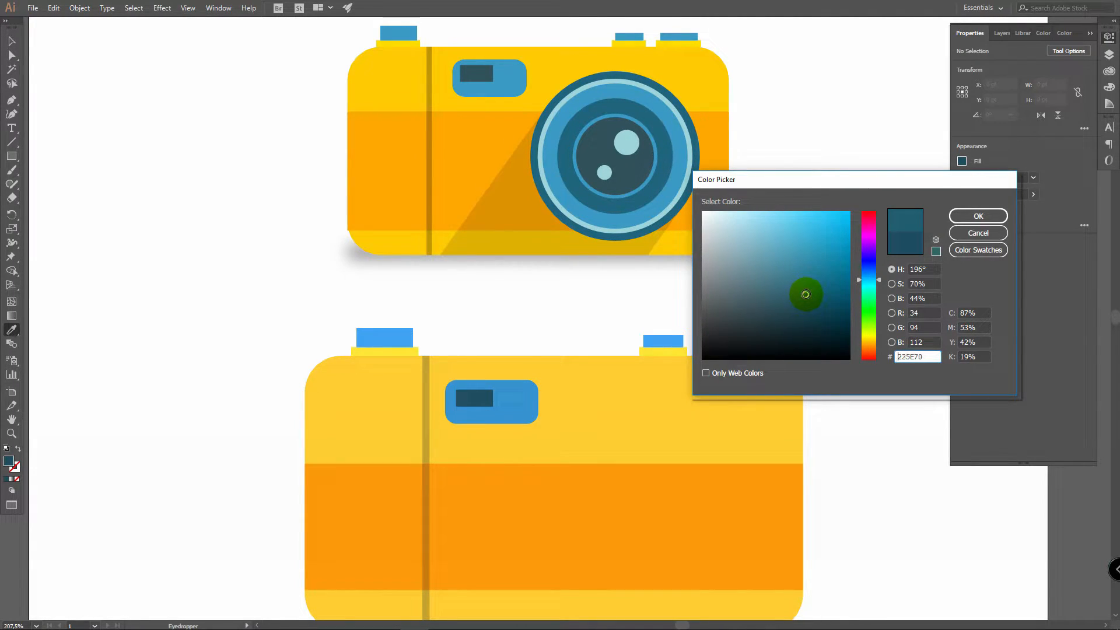
{"action": "left_click", "coordinate": [992, 215]}
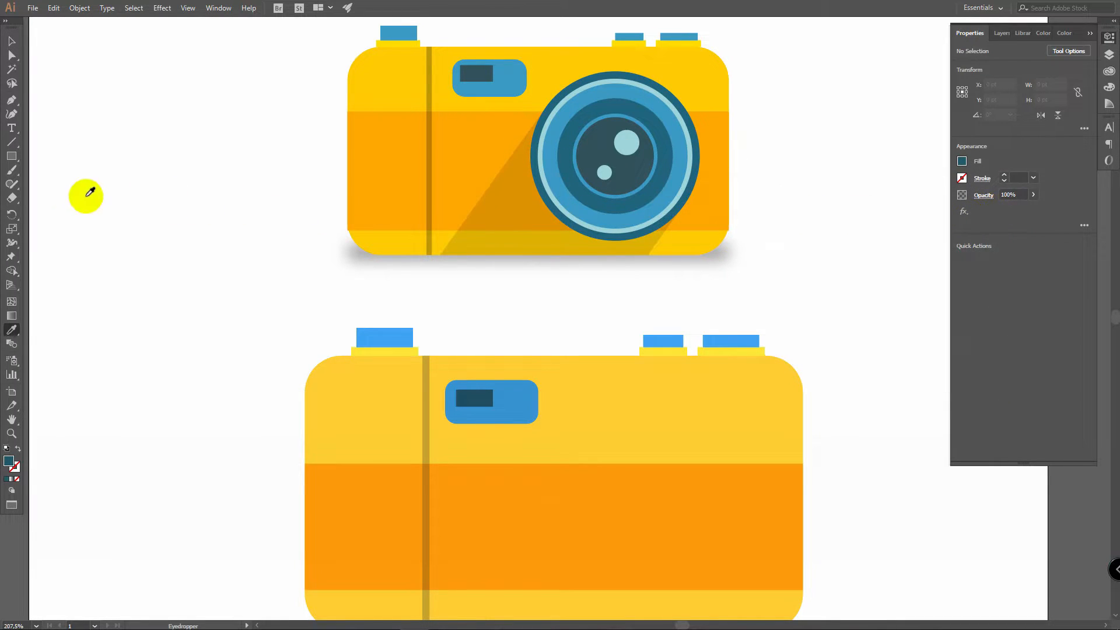
Draw a lens circle about 173 pt in diameter on the right part of the camera body
{"action": "left_click_drag", "start_coordinate": [12, 156], "coordinate": [50, 183]}
{"action": "scroll", "coordinate": [566, 374], "scroll_direction": "down", "scroll_amount": 1}
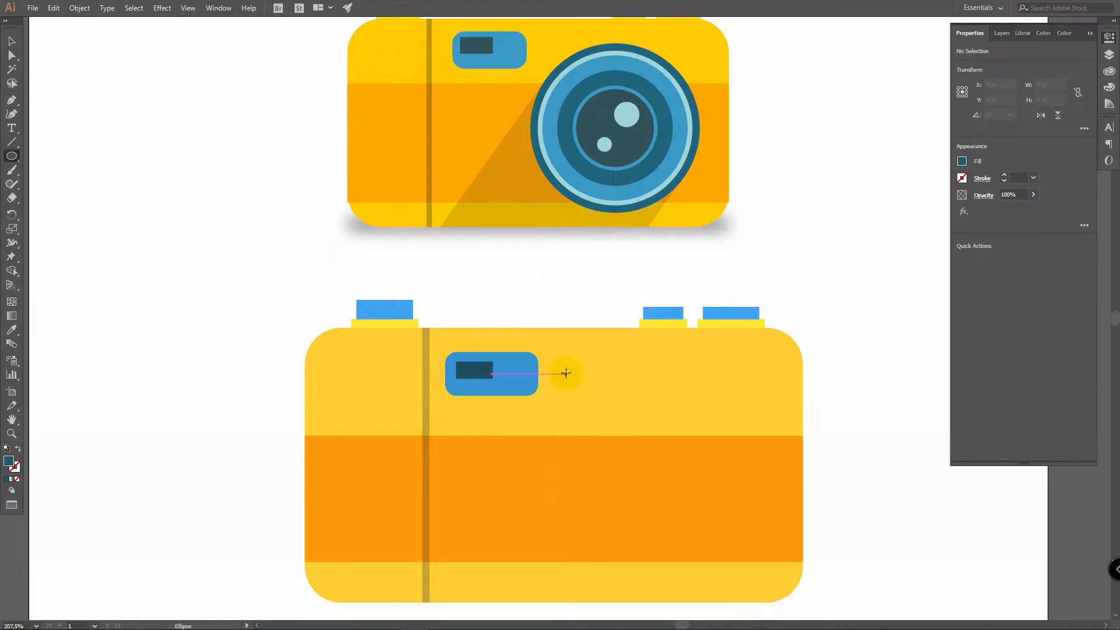
{"action": "left_click_drag", "start_coordinate": [567, 373], "coordinate": [778, 551]}
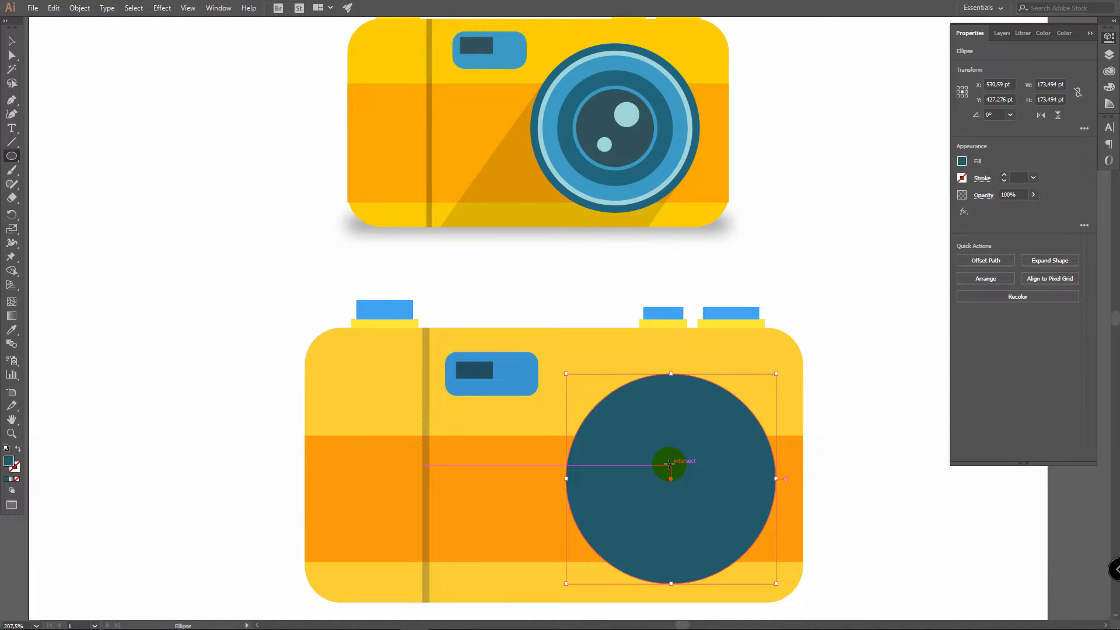
{"action": "key", "text": "v"}
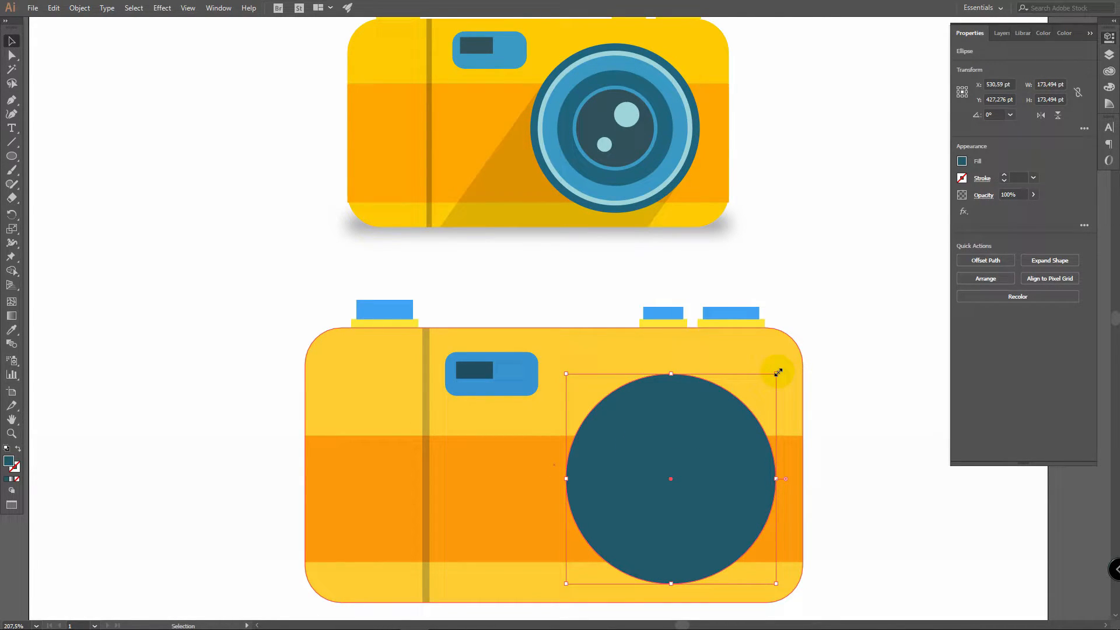
Try scaling the lens circle proportionally from its upper-right corner down to about 104 pt, and undo it
{"action": "key", "text": "shift"}
{"action": "left_click_drag", "start_coordinate": [778, 372], "coordinate": [710, 225]}
{"action": "key", "text": "space"}
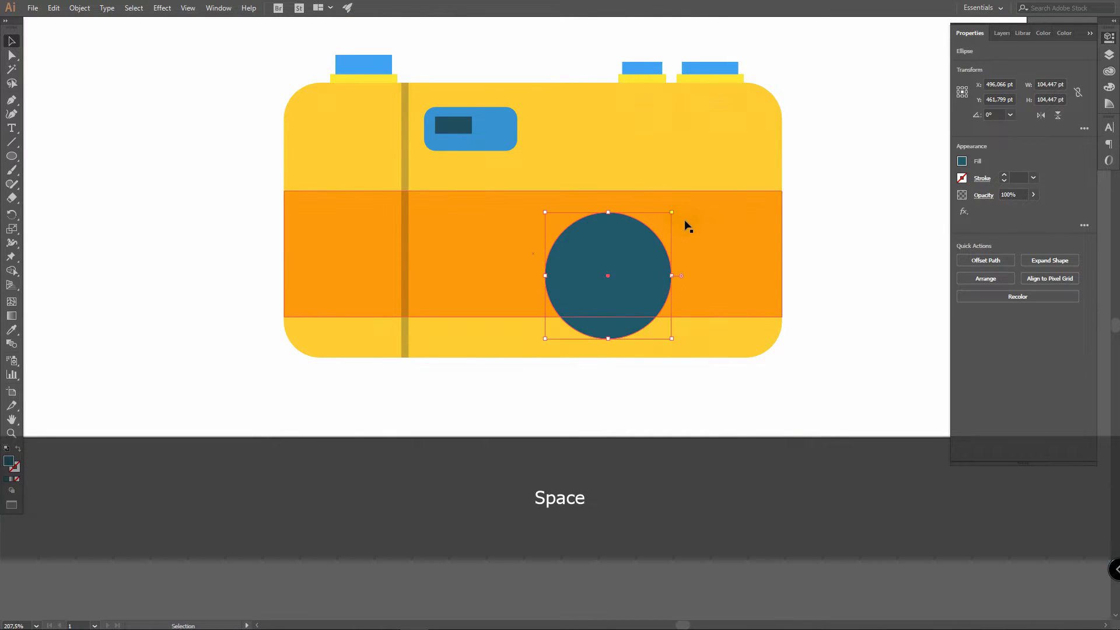
{"action": "key", "text": "ctrl"}
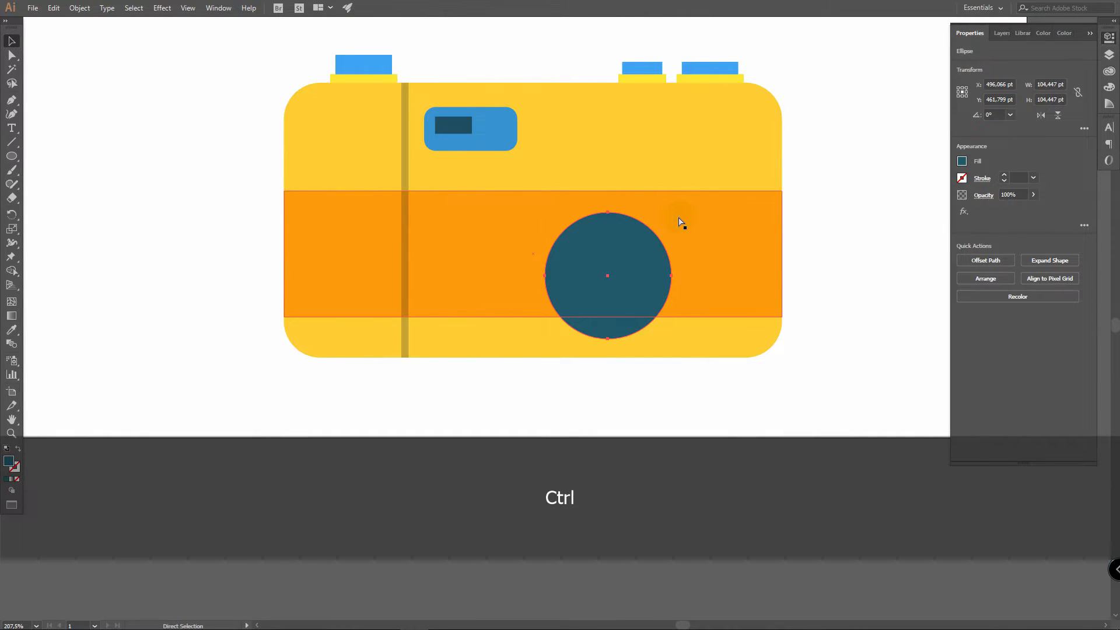
{"action": "key", "text": "ctrl+z"}
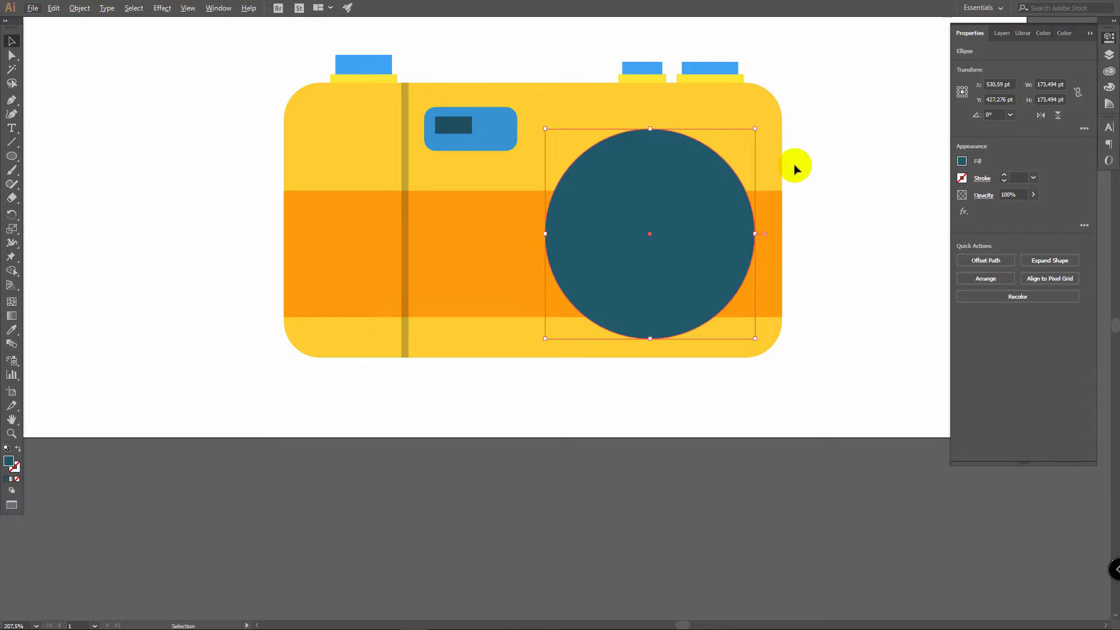
Try scaling the lens circle about its center to about 117 pt and stretching it to about 161 pt wide, and undo both
{"action": "key", "text": "shift"}
{"action": "key", "text": "alt"}
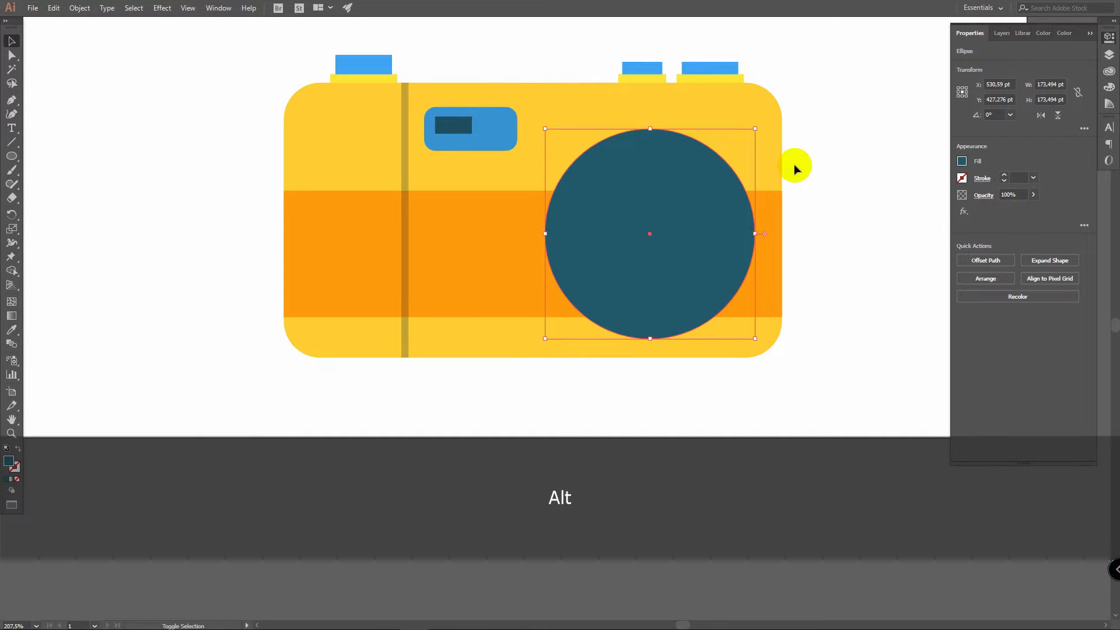
{"action": "left_click_drag", "start_coordinate": [755, 129], "coordinate": [752, 165]}
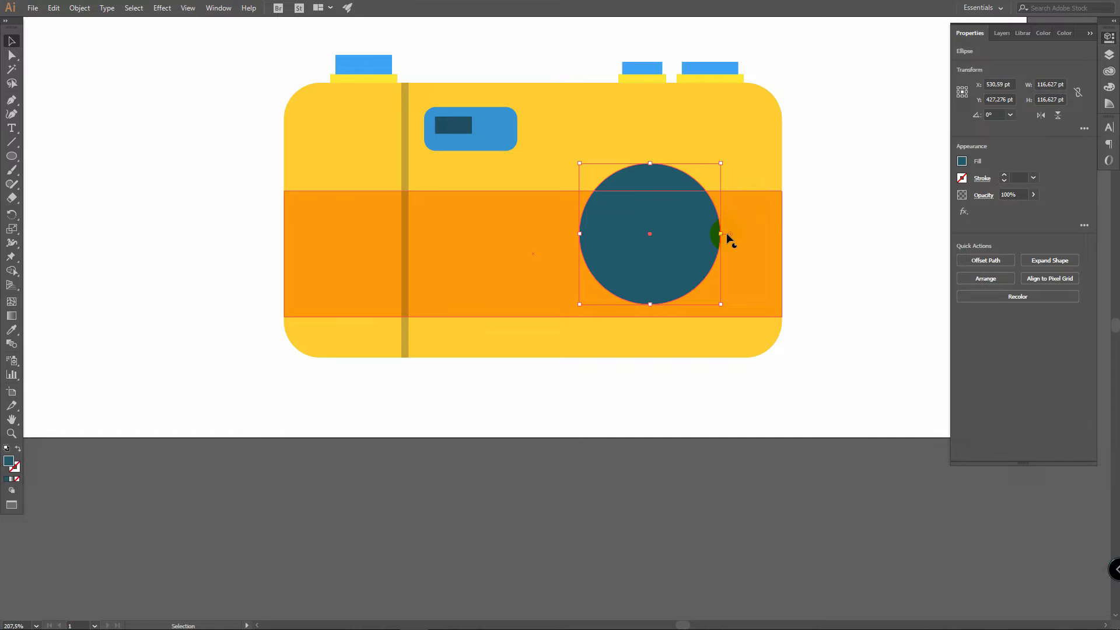
{"action": "mouse_move", "coordinate": [724, 234]}
{"action": "left_mouse_down"}
{"action": "mouse_move", "coordinate": [795, 230]}
{"action": "mouse_move", "coordinate": [655, 225]}
{"action": "mouse_move", "coordinate": [727, 233]}
{"action": "mouse_move", "coordinate": [587, 238]}
{"action": "mouse_move", "coordinate": [850, 240]}
{"action": "mouse_move", "coordinate": [675, 243]}
{"action": "mouse_move", "coordinate": [727, 233]}
{"action": "left_mouse_up"}
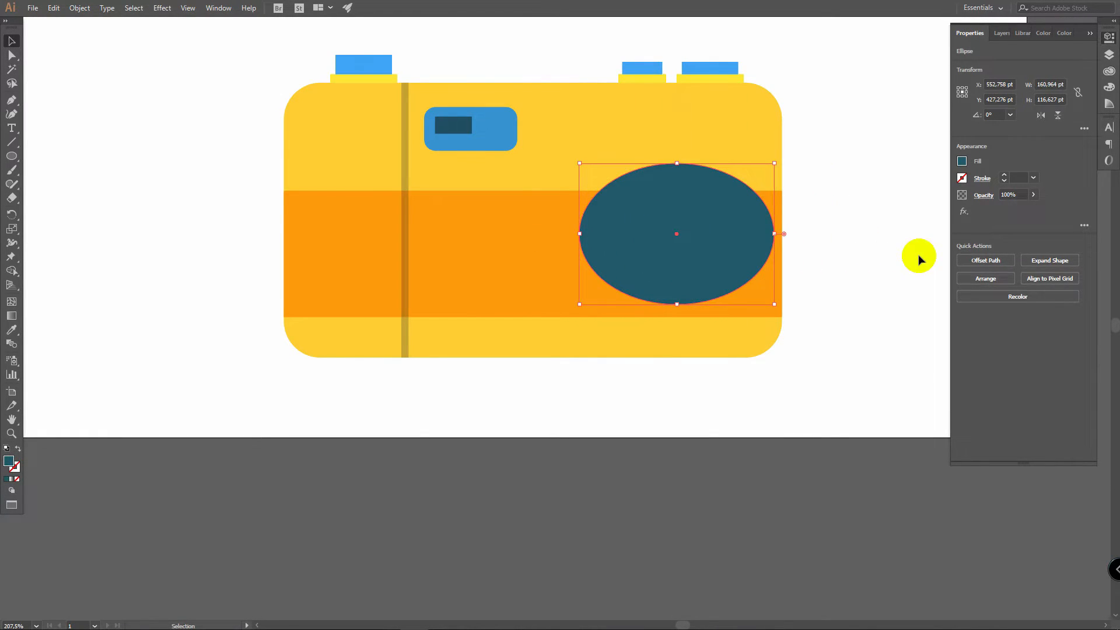
{"action": "key", "text": "ctrl+z"}
{"action": "key", "text": "ctrl+z"}
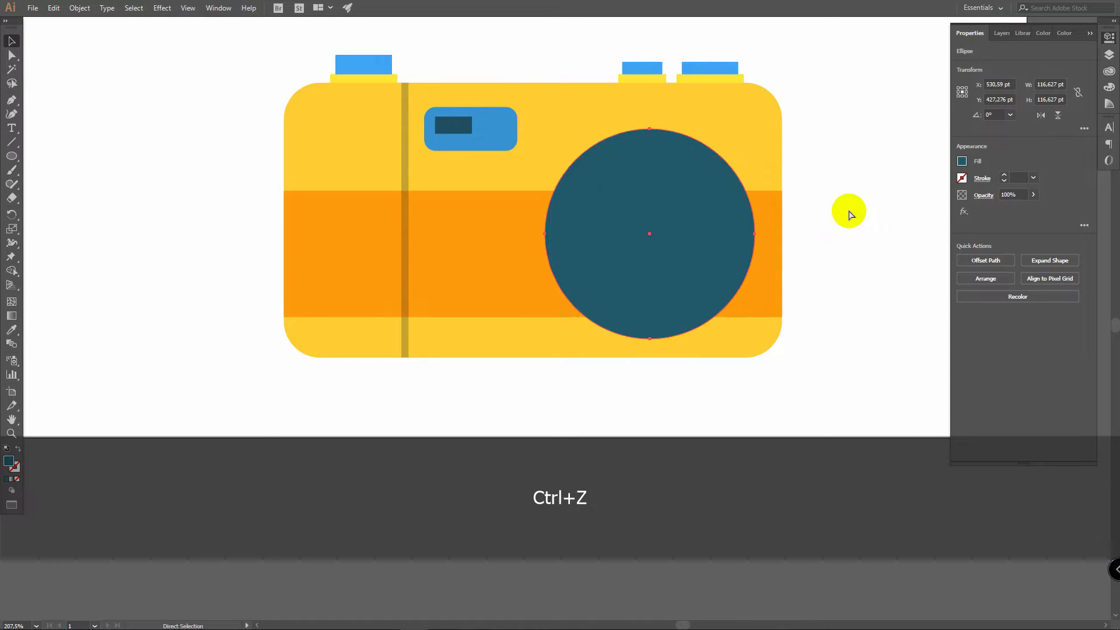
{"action": "key", "text": "v"}
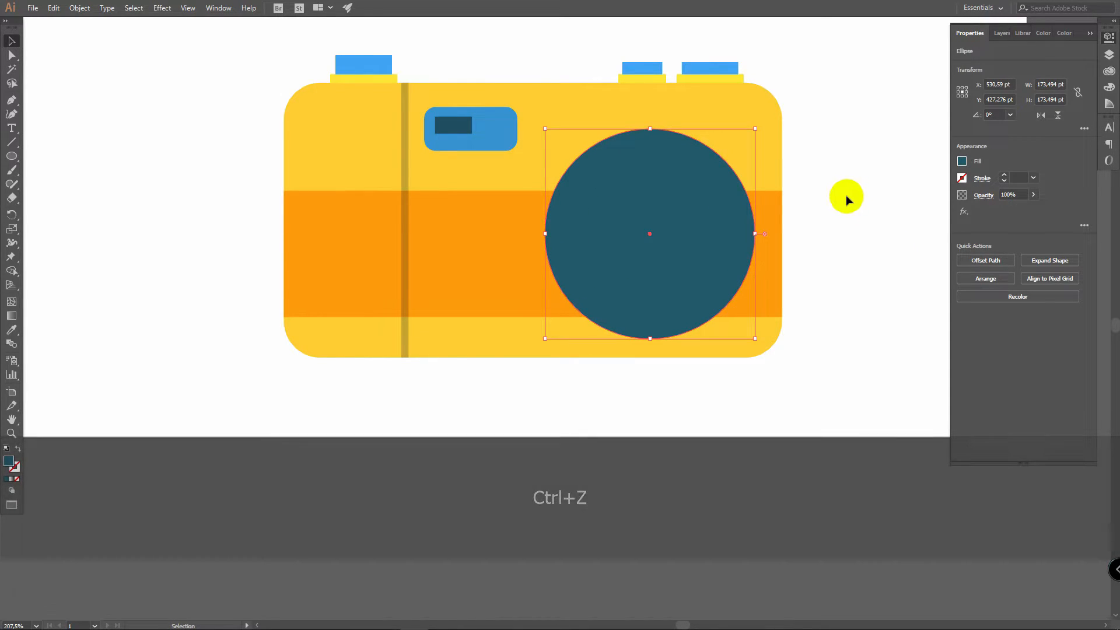
Duplicate the dark lens circle in place in front and scale the copy proportionally about its center to about 161 pt in diameter
{"action": "left_click", "coordinate": [844, 198]}
{"action": "key", "text": "space"}
{"action": "left_click_drag", "start_coordinate": [832, 85], "coordinate": [800, 286]}
{"action": "key", "text": "space"}
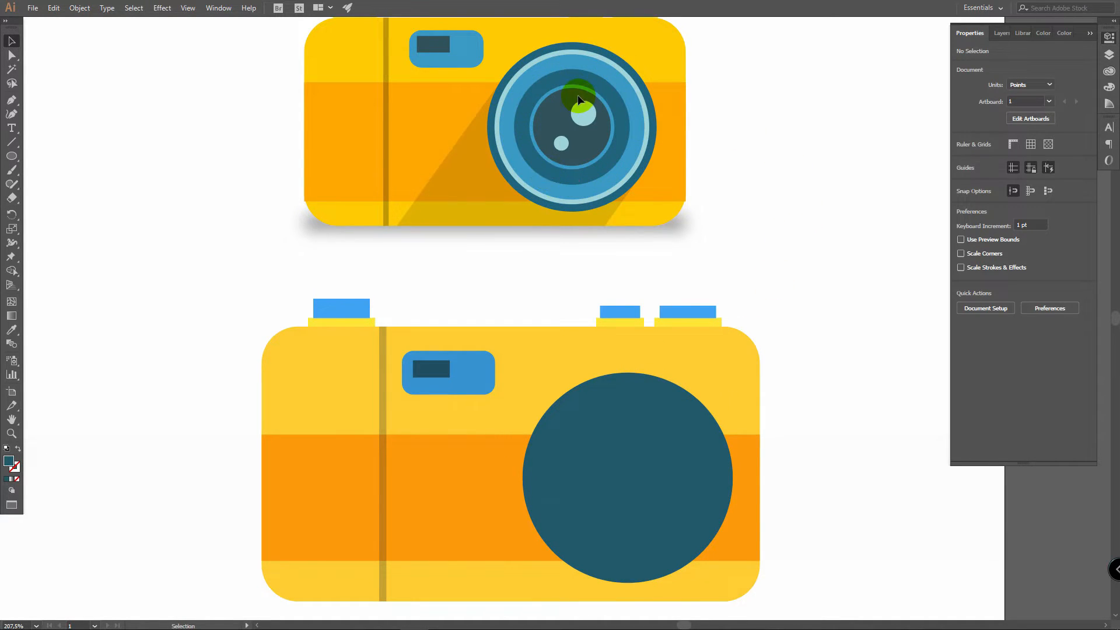
{"action": "left_click", "coordinate": [670, 412]}
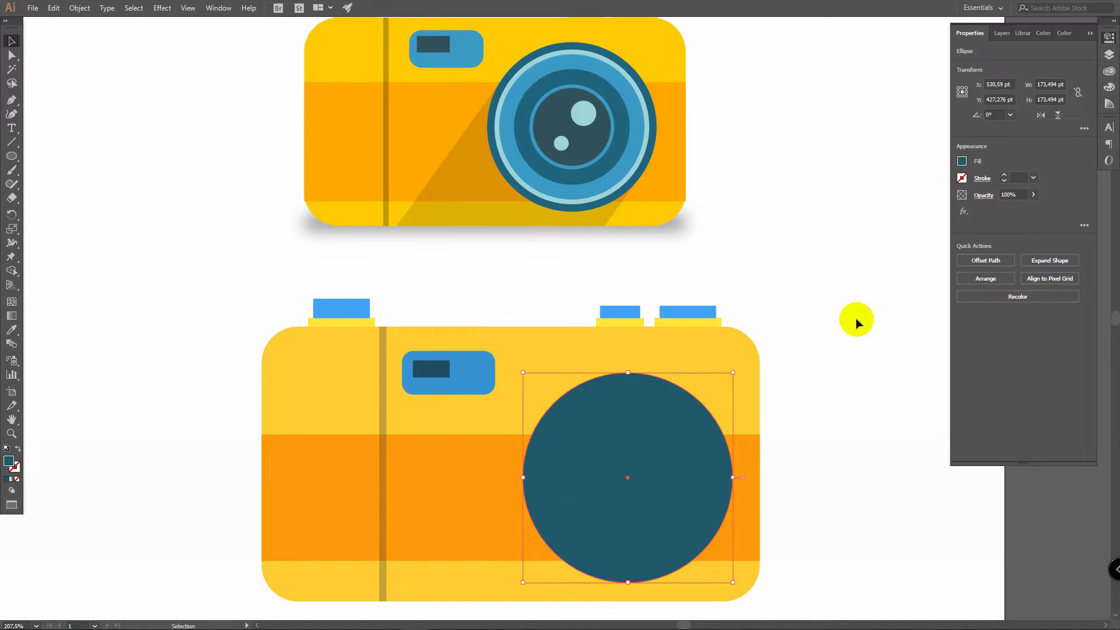
{"action": "key", "text": "ctrl"}
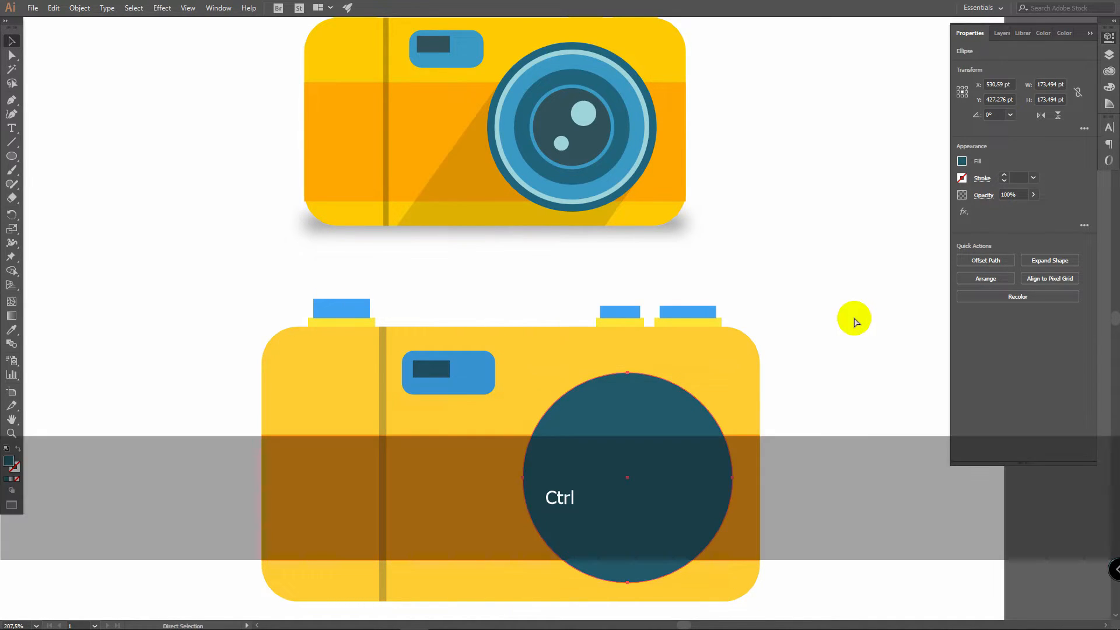
{"action": "key", "text": "ctrl+c"}
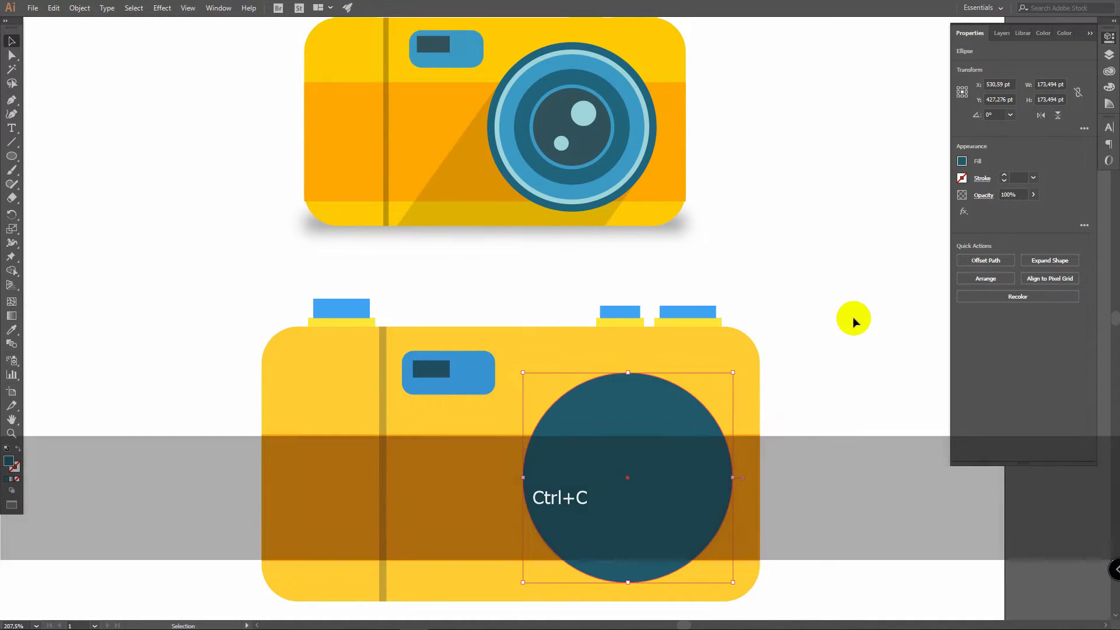
{"action": "key", "text": "ctrl+f"}
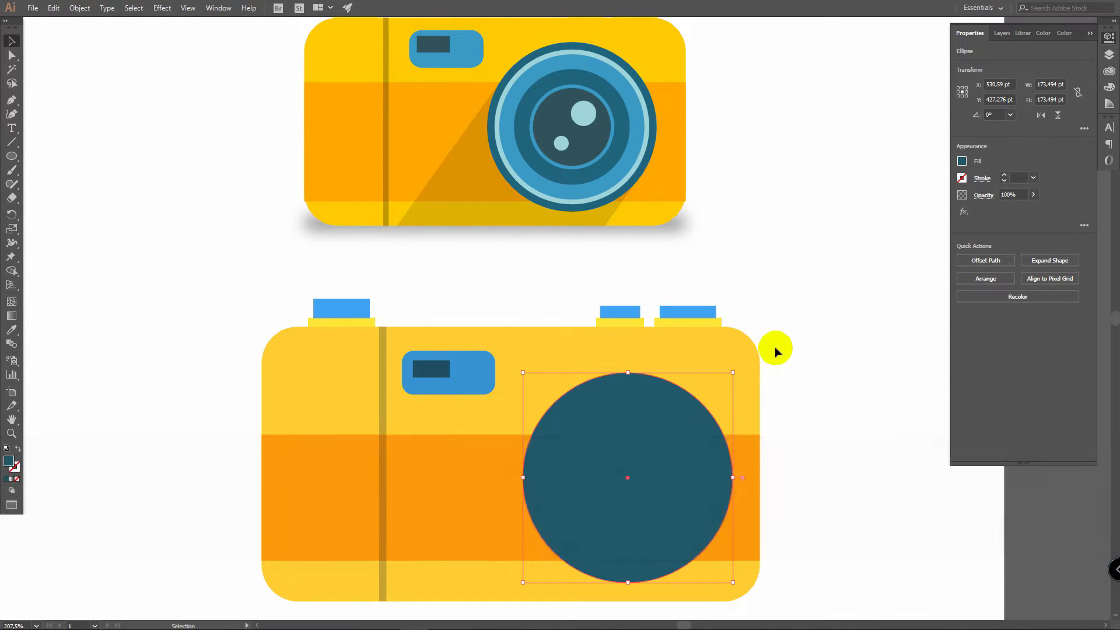
{"action": "left_click", "coordinate": [737, 370], "text": "shift"}
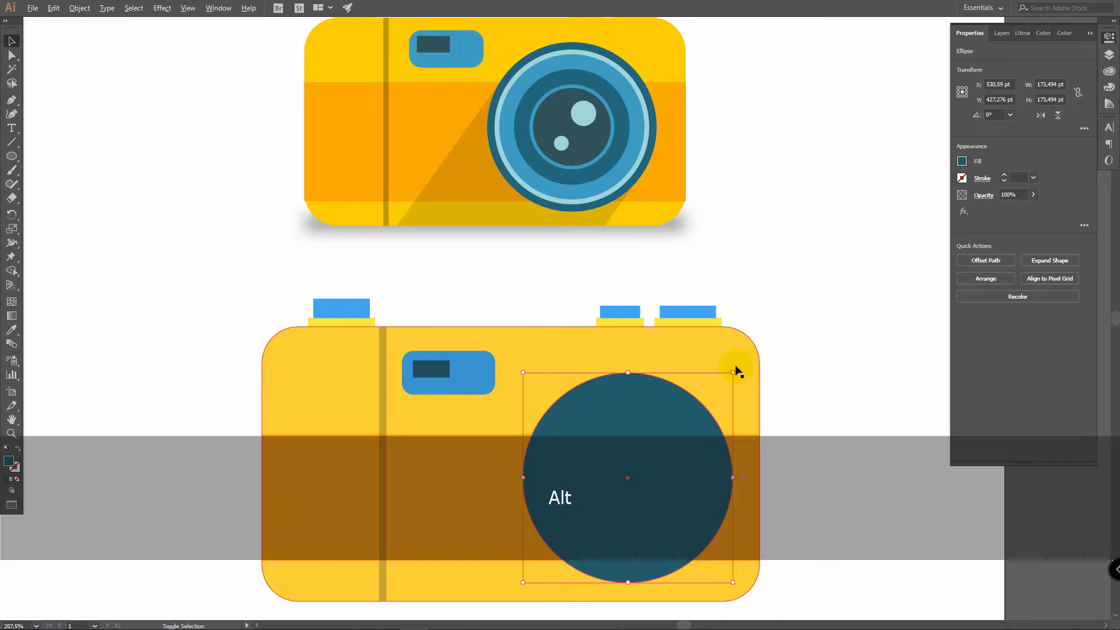
{"action": "left_click_drag", "start_coordinate": [734, 371], "coordinate": [725, 380]}
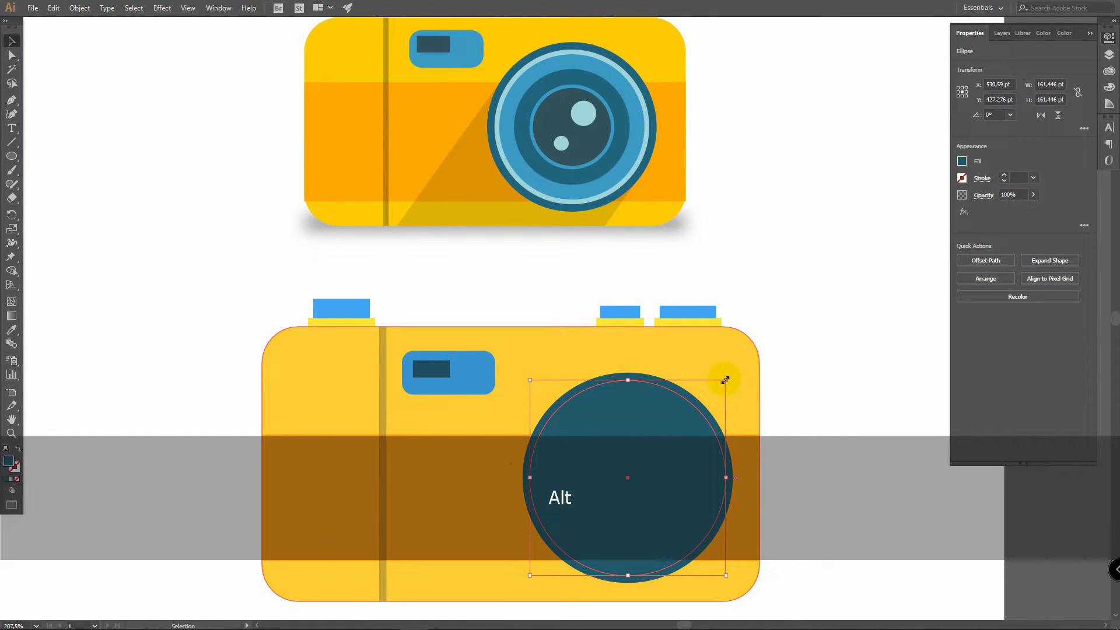
Set the smaller lens circle's fill to light blue 8BDEF2
{"action": "double_click", "coordinate": [8, 463]}
{"action": "left_click", "coordinate": [764, 215]}
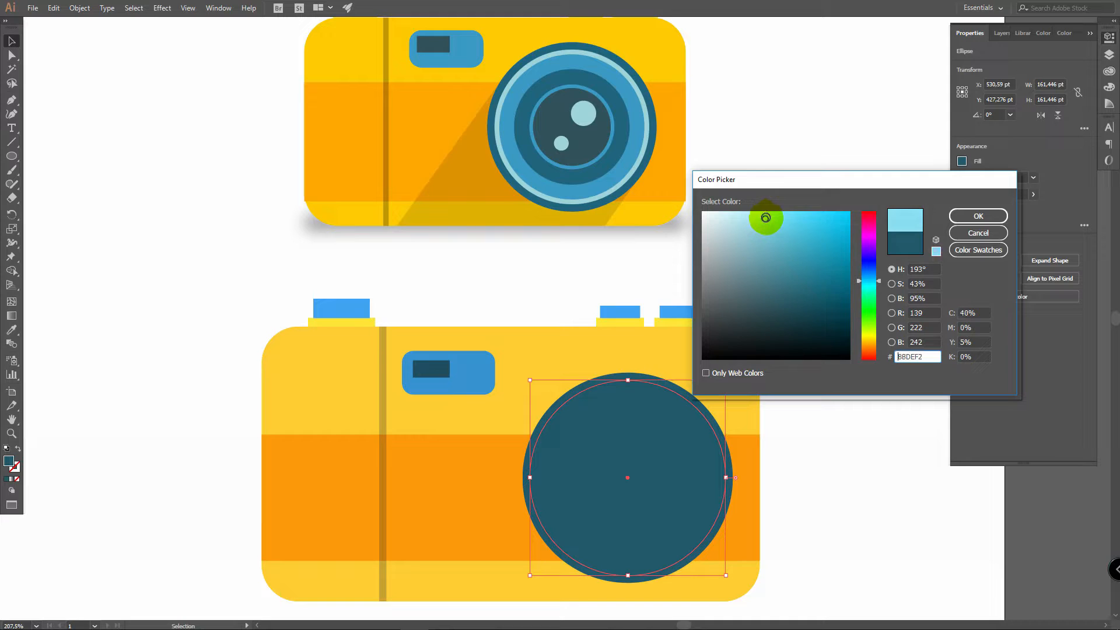
{"action": "left_click", "coordinate": [970, 216]}
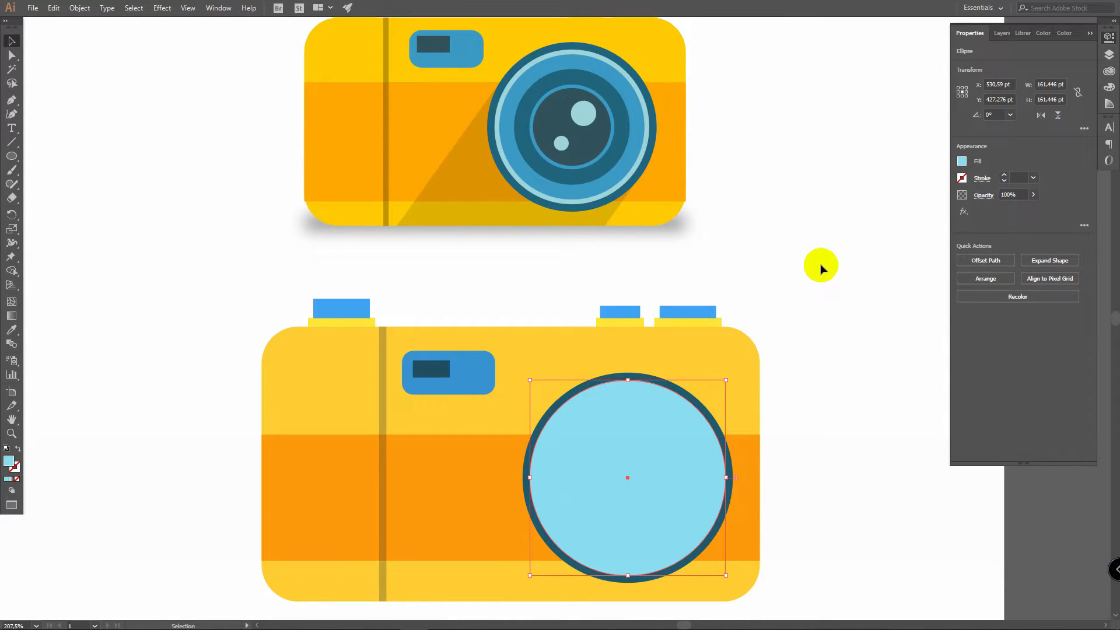
Duplicate the light-blue circle in place, scale the copy about its center to about 155 pt, and sample the viewfinder's blue for its fill
{"action": "key", "text": "ctrl+c"}
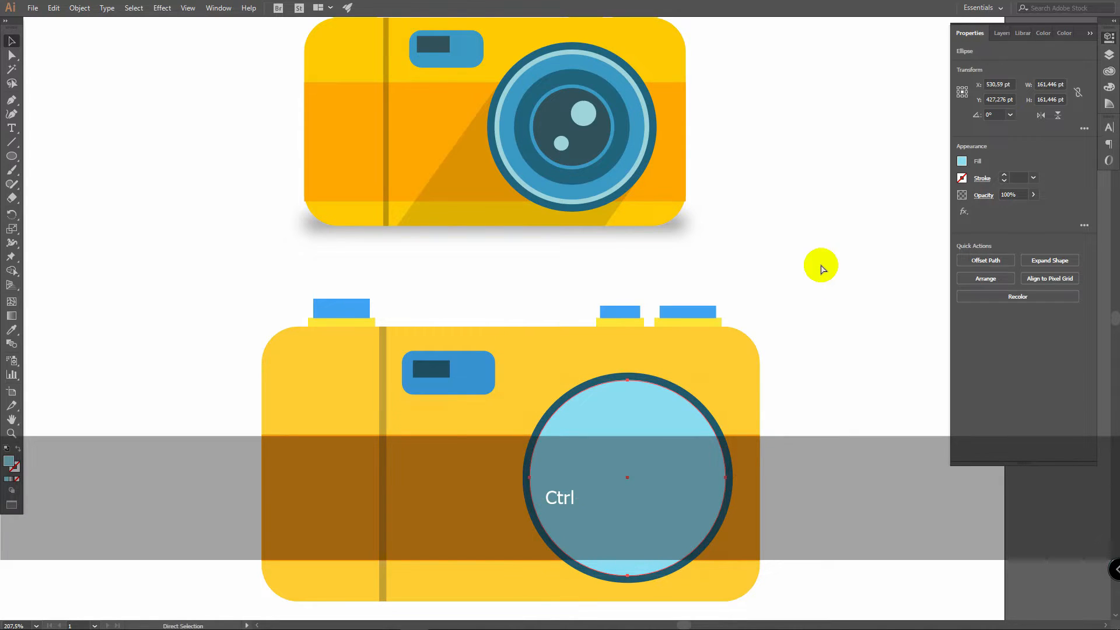
{"action": "key", "text": "ctrl+f"}
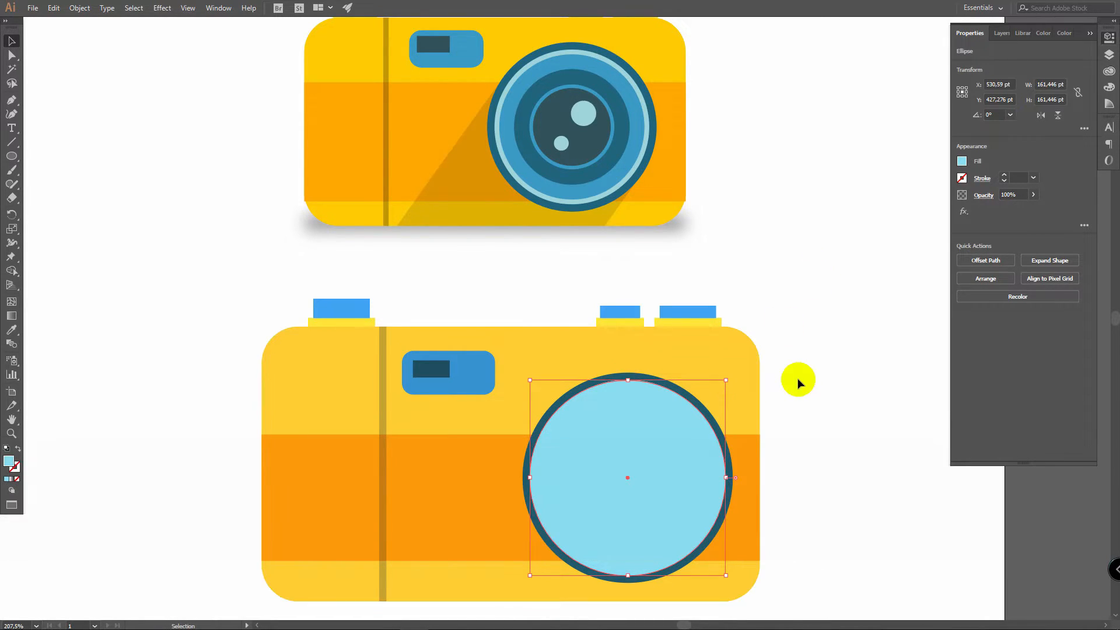
{"action": "left_click_drag", "start_coordinate": [726, 380], "coordinate": [723, 388]}
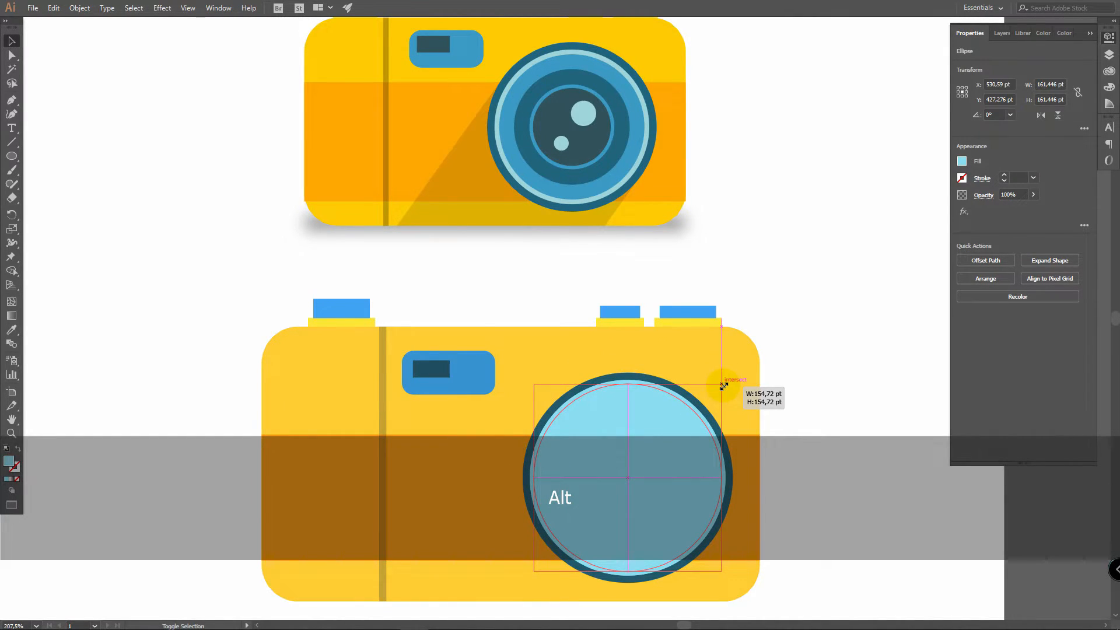
{"action": "left_click_drag", "start_coordinate": [724, 385], "coordinate": [724, 386]}
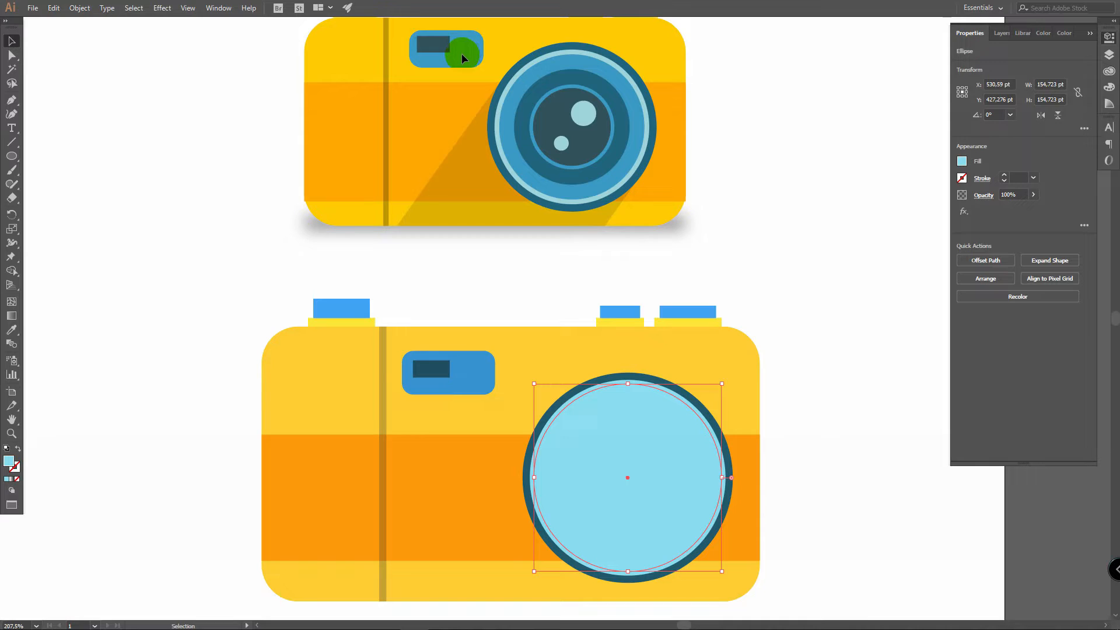
{"action": "left_click", "coordinate": [12, 330]}
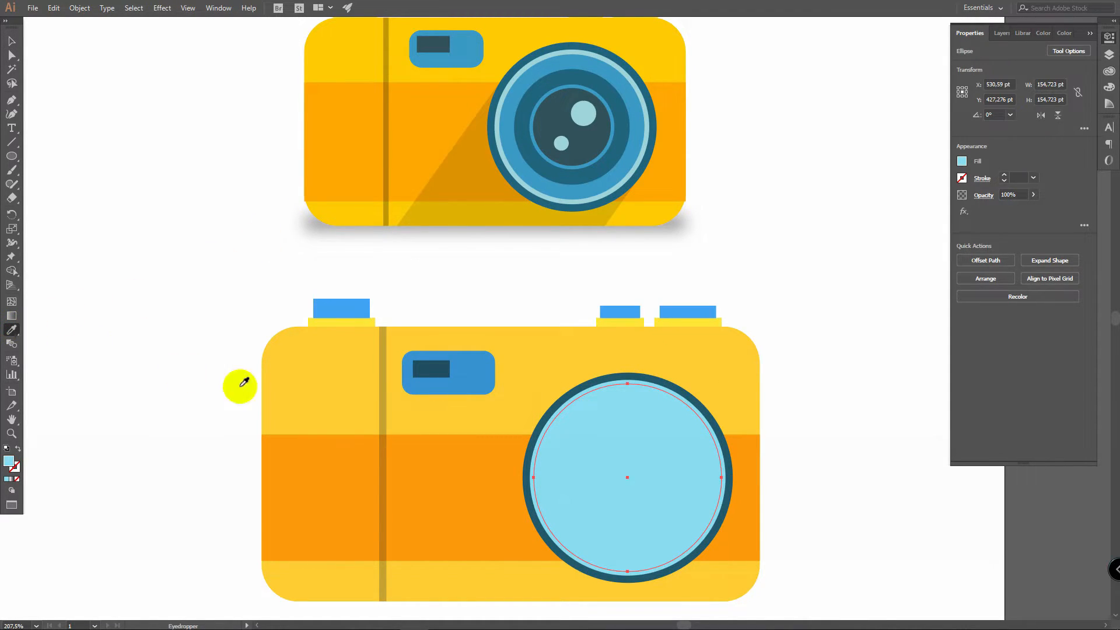
{"action": "left_click", "coordinate": [486, 363]}
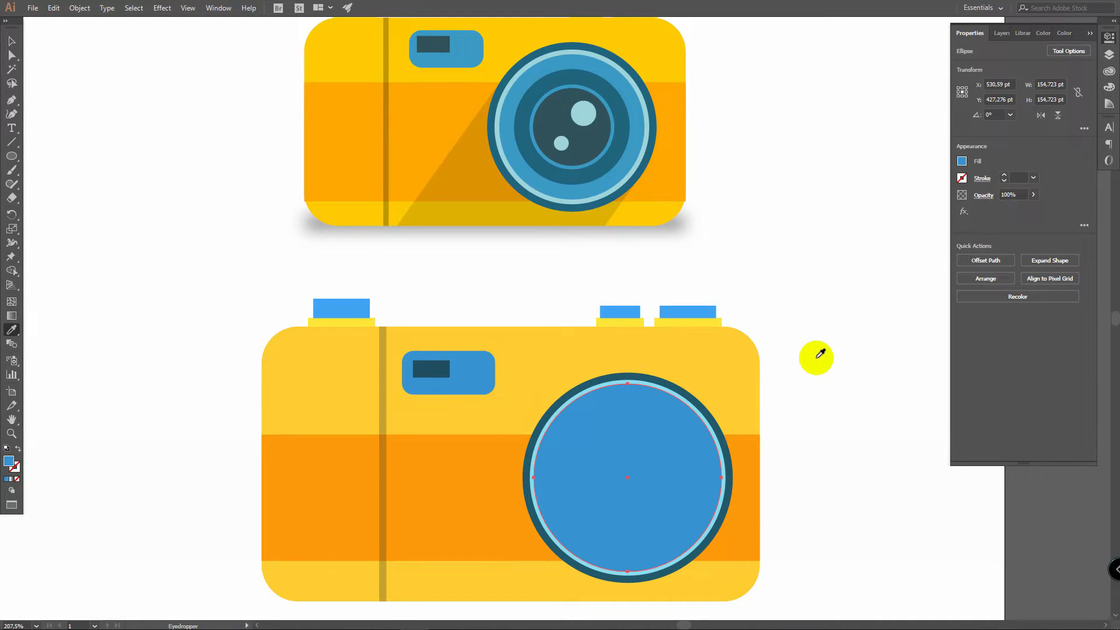
Duplicate the blue circle in place, scale the copy about its center to about 123 pt, and fill it with a darker blue near 2A7096
{"action": "key", "text": "ctrl+c"}
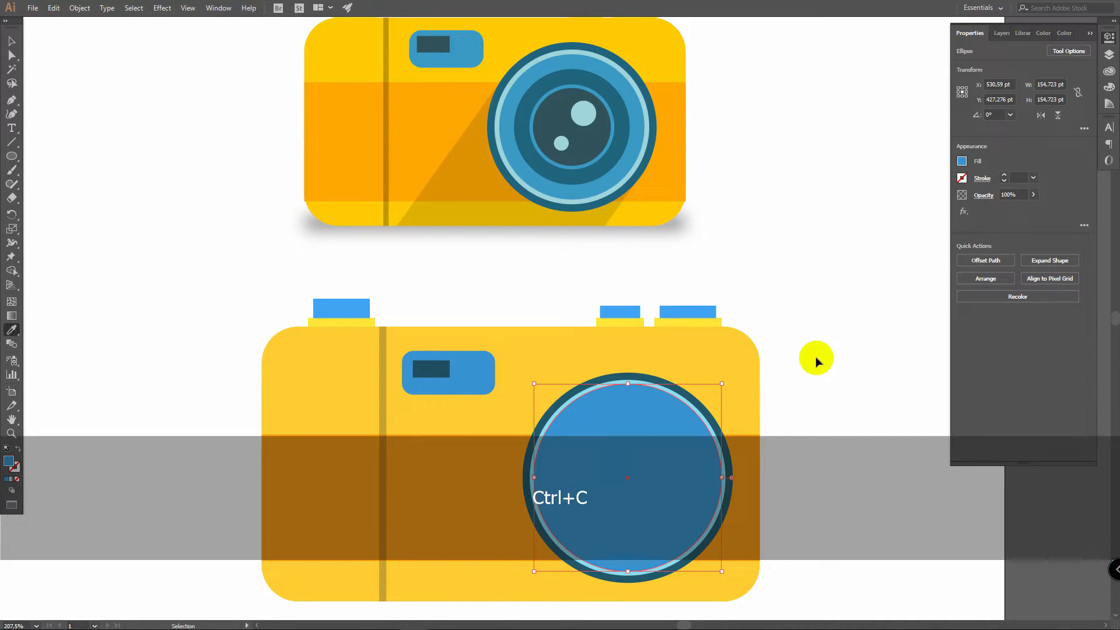
{"action": "key", "text": "ctrl+f"}
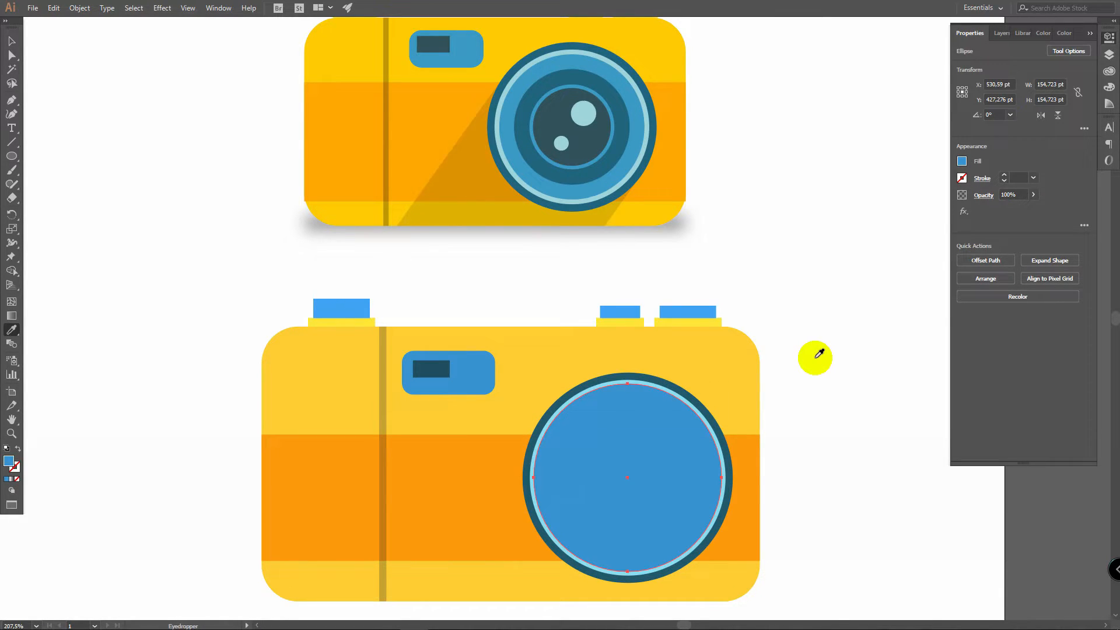
{"action": "key", "text": "v"}
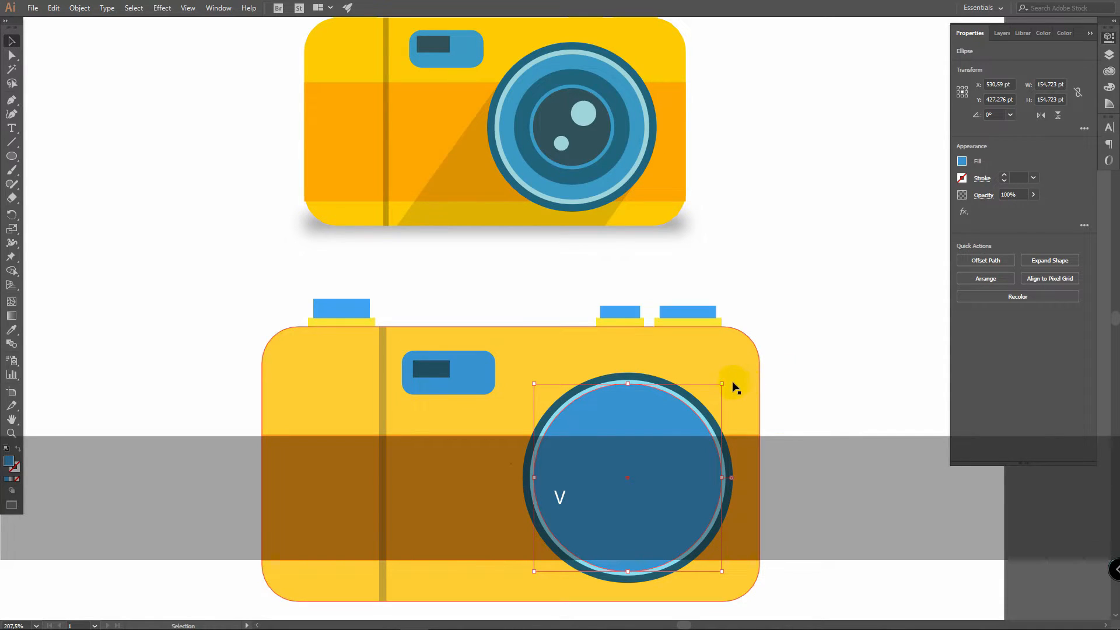
{"action": "left_click_drag", "start_coordinate": [723, 383], "coordinate": [703, 403]}
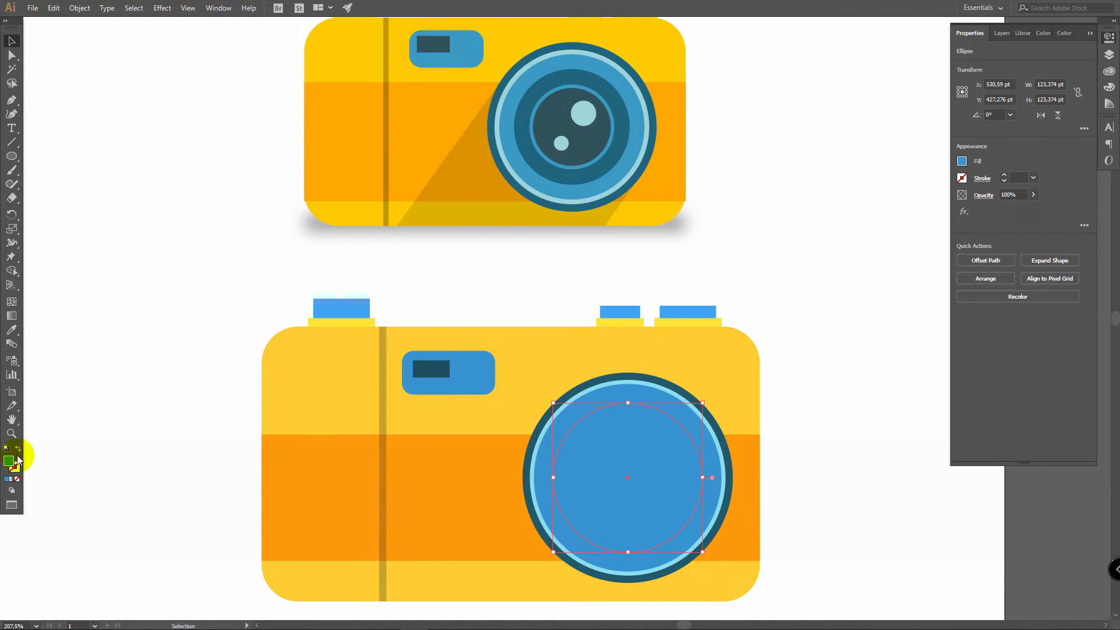
{"action": "double_click", "coordinate": [9, 463]}
{"action": "mouse_move", "coordinate": [782, 301]}
{"action": "left_mouse_down"}
{"action": "mouse_move", "coordinate": [828, 250]}
{"action": "mouse_move", "coordinate": [779, 272]}
{"action": "mouse_move", "coordinate": [809, 274]}
{"action": "left_mouse_up"}
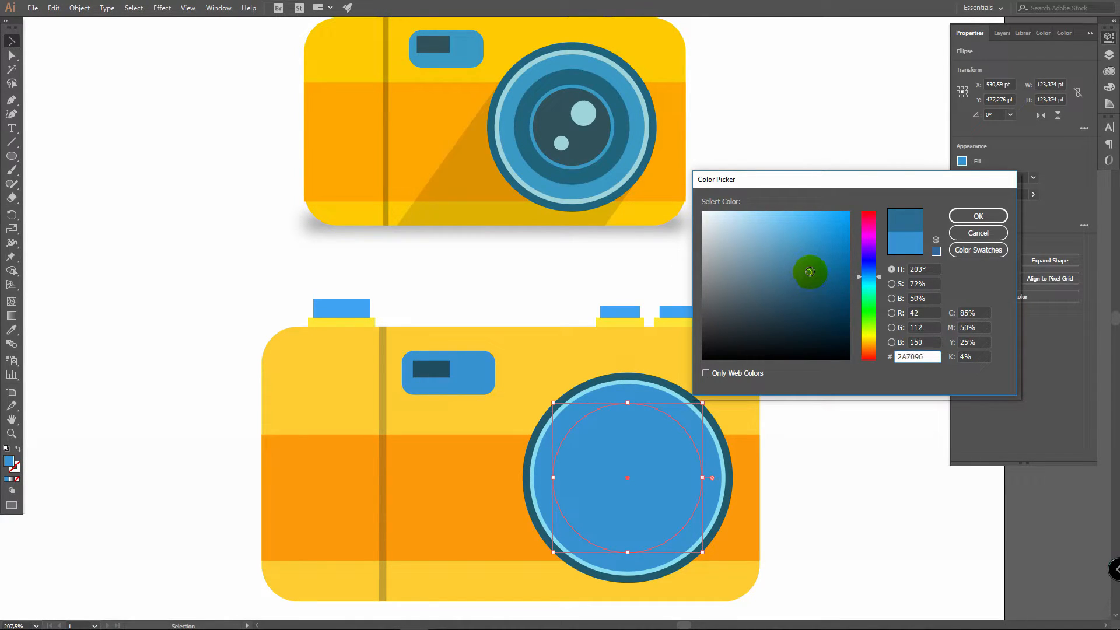
{"action": "left_click", "coordinate": [970, 215]}
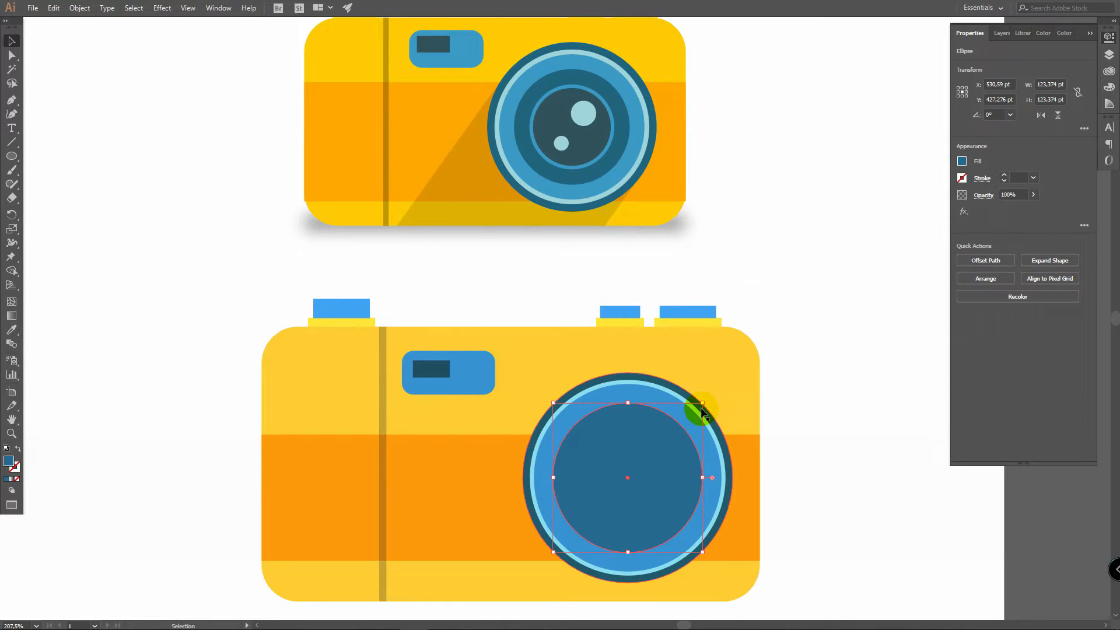
Duplicate the darker blue circle in place, scale the copy about its center to about 102 pt, and sample the outer blue ring's color for it
{"action": "key", "text": "ctrl+c"}
{"action": "key", "text": "ctrl+f"}
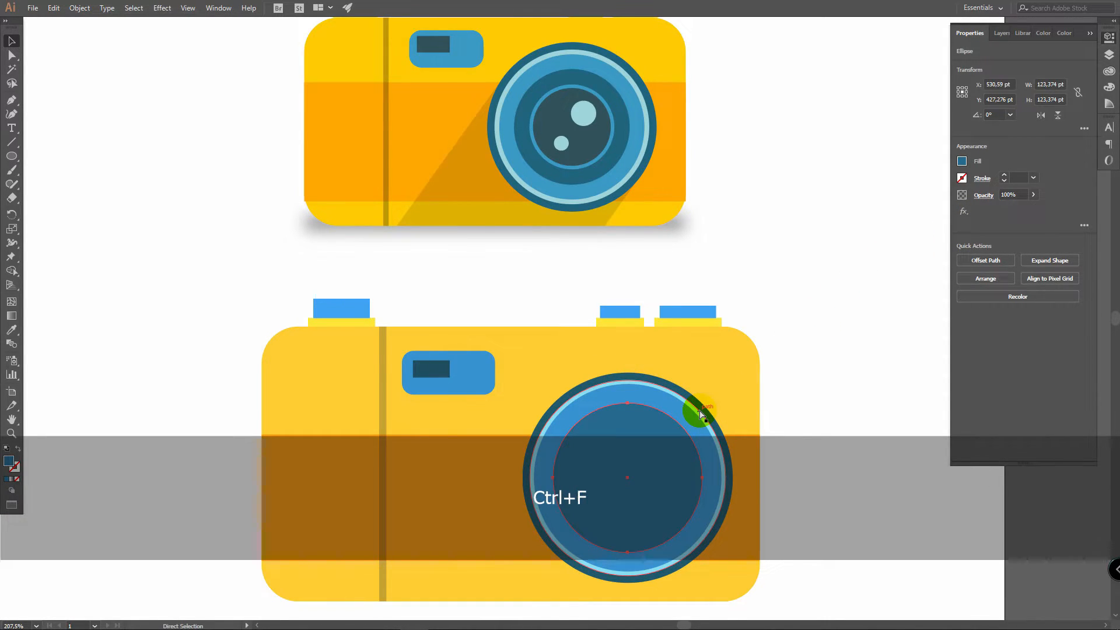
{"action": "left_click_drag", "start_coordinate": [711, 404], "coordinate": [690, 412]}
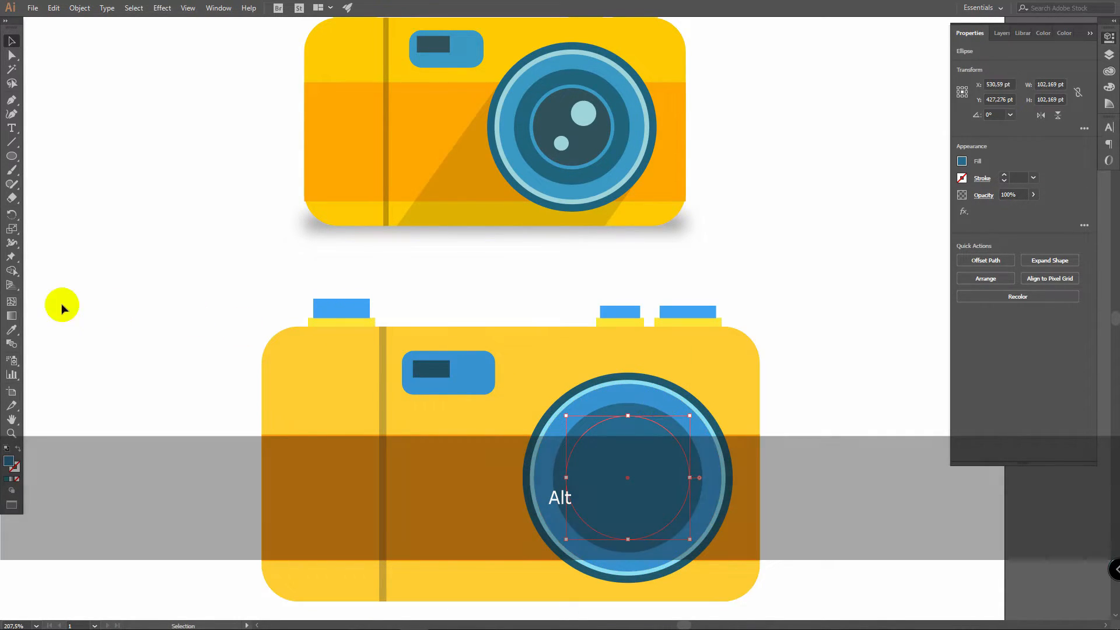
{"action": "key", "text": "i"}
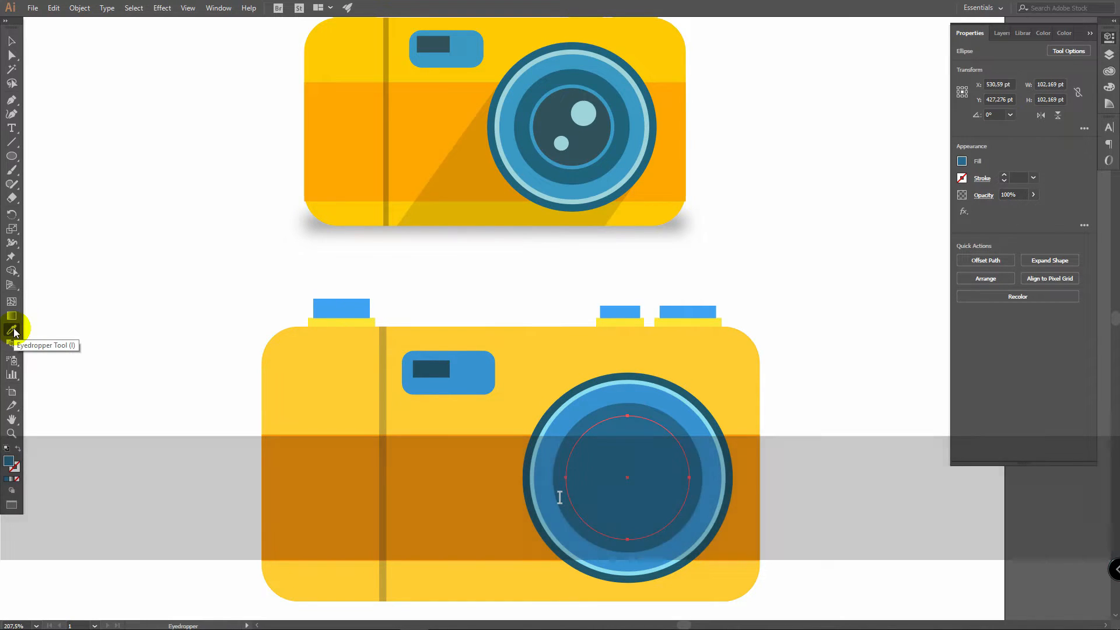
{"action": "left_click", "coordinate": [620, 399]}
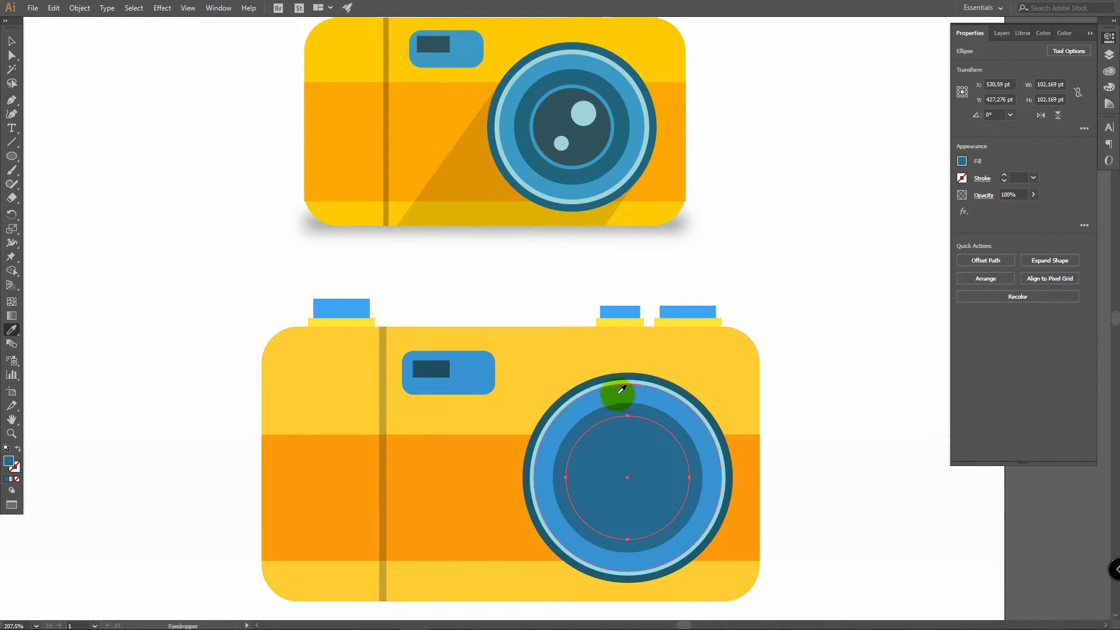
{"action": "left_click", "coordinate": [617, 392]}
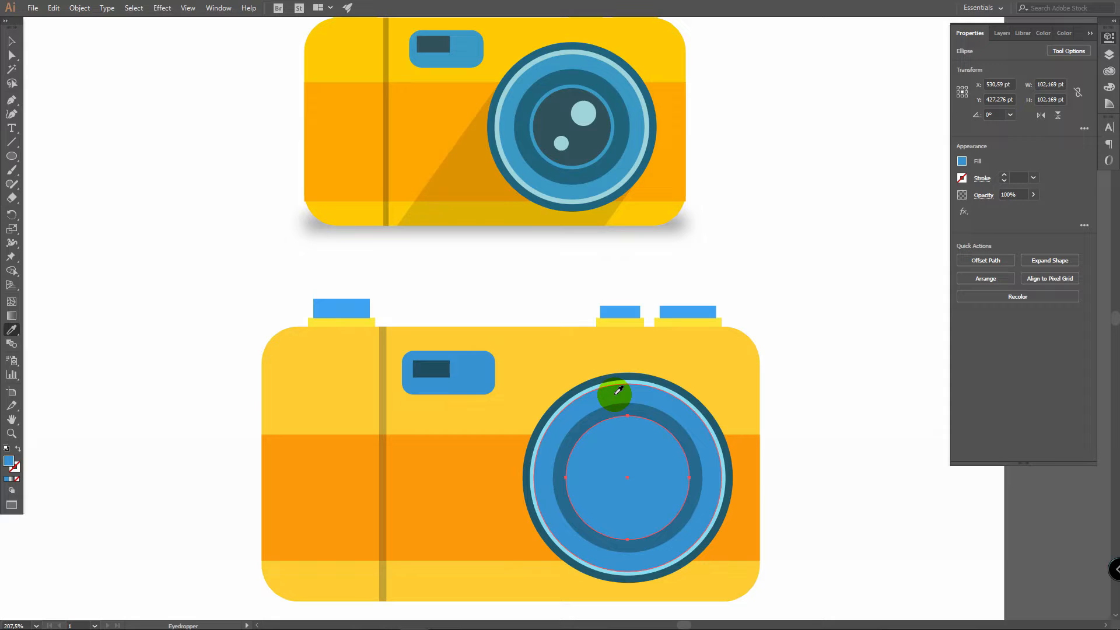
Duplicate the inner blue circle in place, scale the copy about its center to about 87 pt, and sample the small dark viewfinder rectangle's color
{"action": "key", "text": "ctrl+c"}
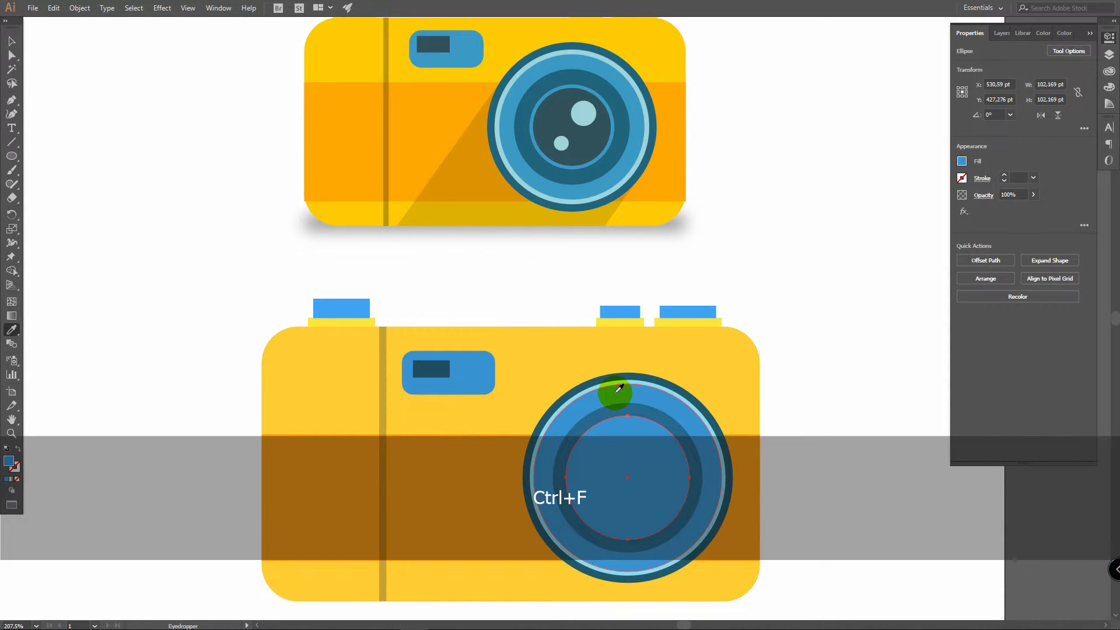
{"action": "key", "text": "space"}
{"action": "left_click_drag", "start_coordinate": [615, 400], "coordinate": [604, 315]}
{"action": "left_click", "coordinate": [751, 317]}
{"action": "key", "text": "v"}
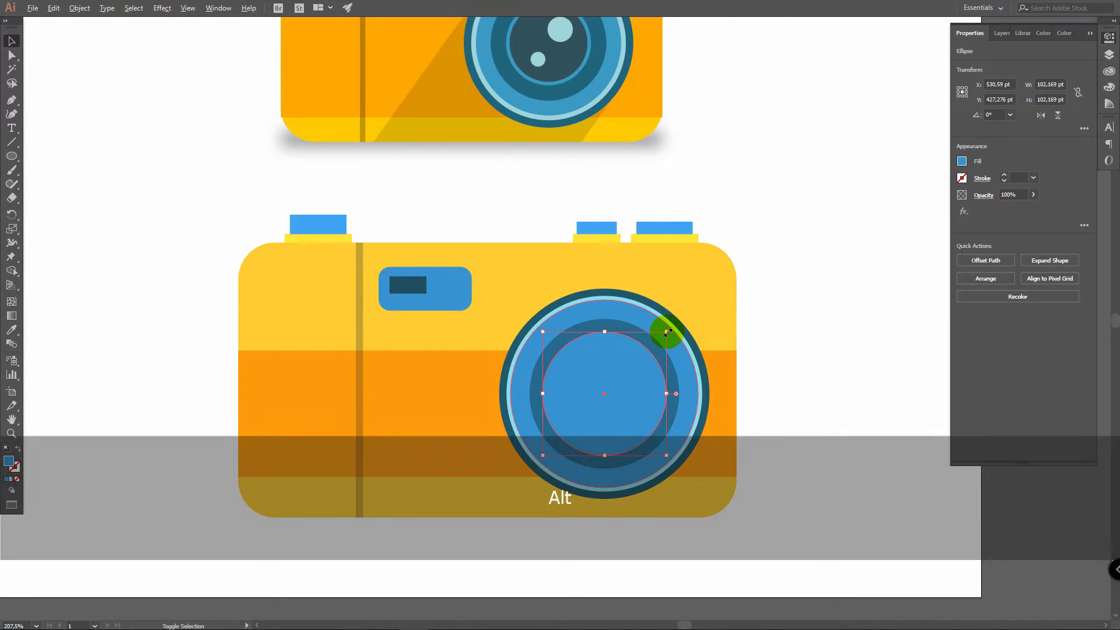
{"action": "left_click_drag", "start_coordinate": [666, 333], "coordinate": [663, 342]}
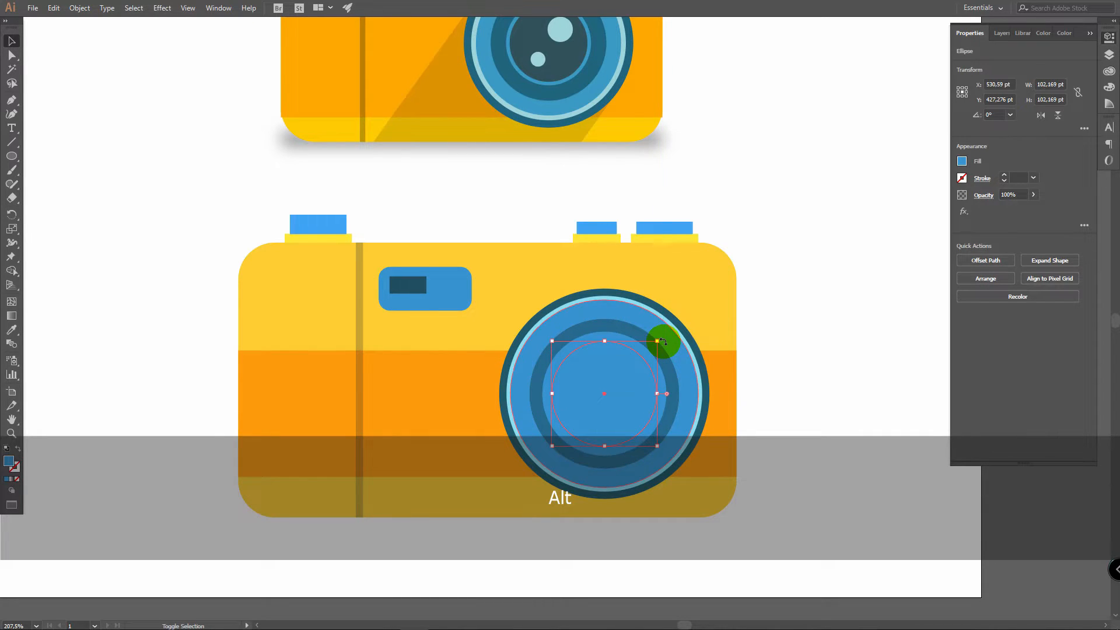
{"action": "key", "text": "i"}
{"action": "left_click", "coordinate": [423, 284]}
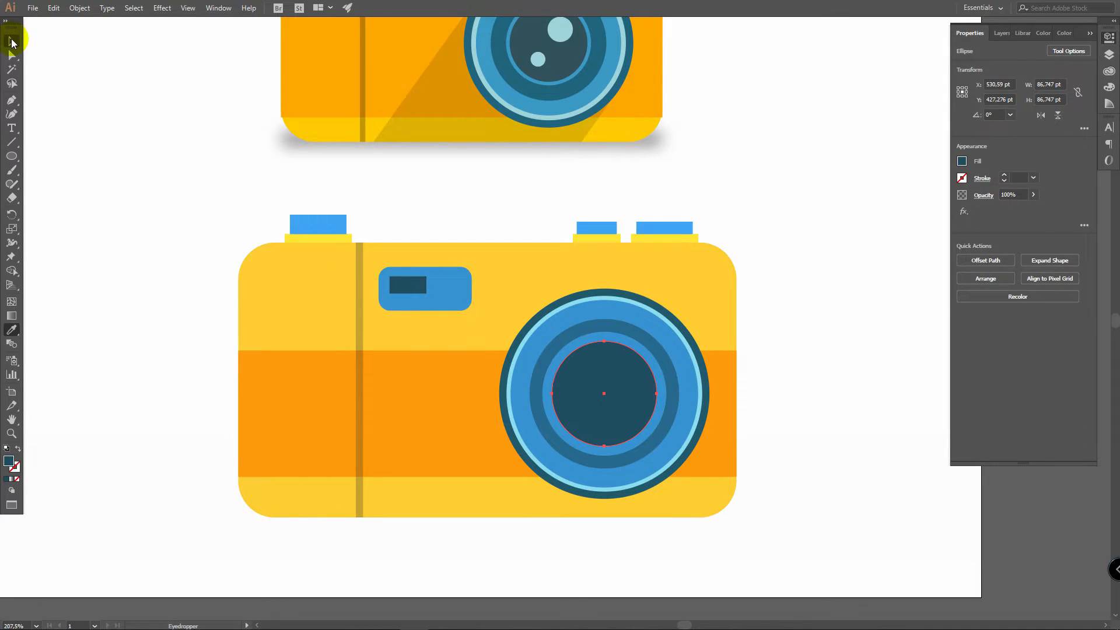
{"action": "left_click", "coordinate": [11, 42]}
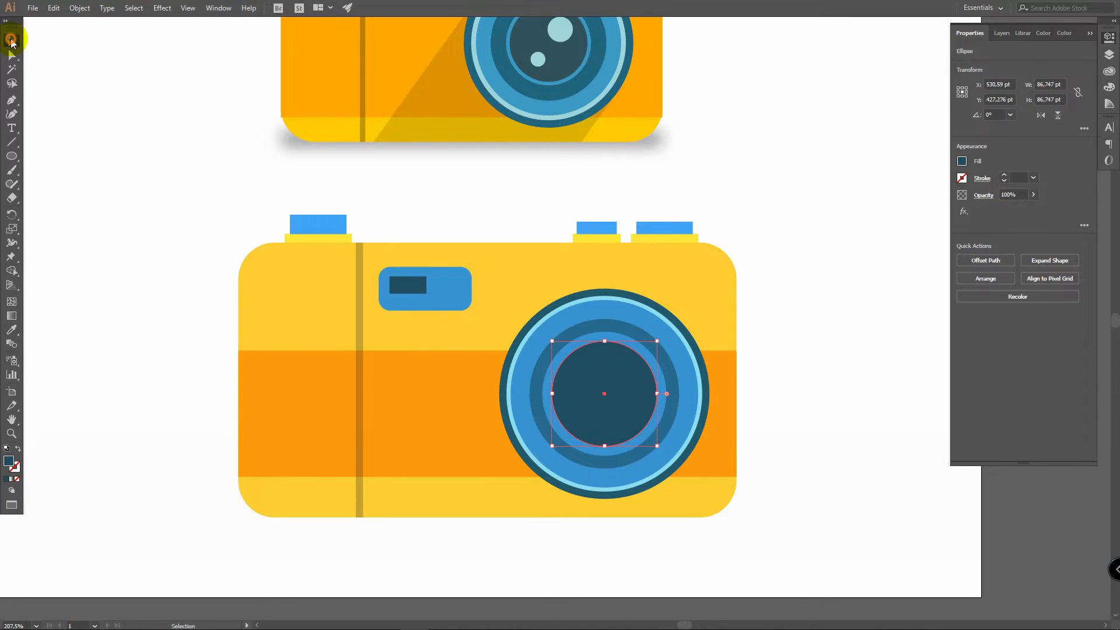
Scale the inner blue circle slightly down about its center to thin the blue ring around the dark lens core
{"action": "left_click", "coordinate": [691, 376]}
{"action": "left_click_drag", "start_coordinate": [691, 333], "coordinate": [662, 336]}
Scale the large blue circle about its center to about 151 pt, and shrink the light-blue circle behind it slightly
{"action": "left_click", "coordinate": [686, 368]}
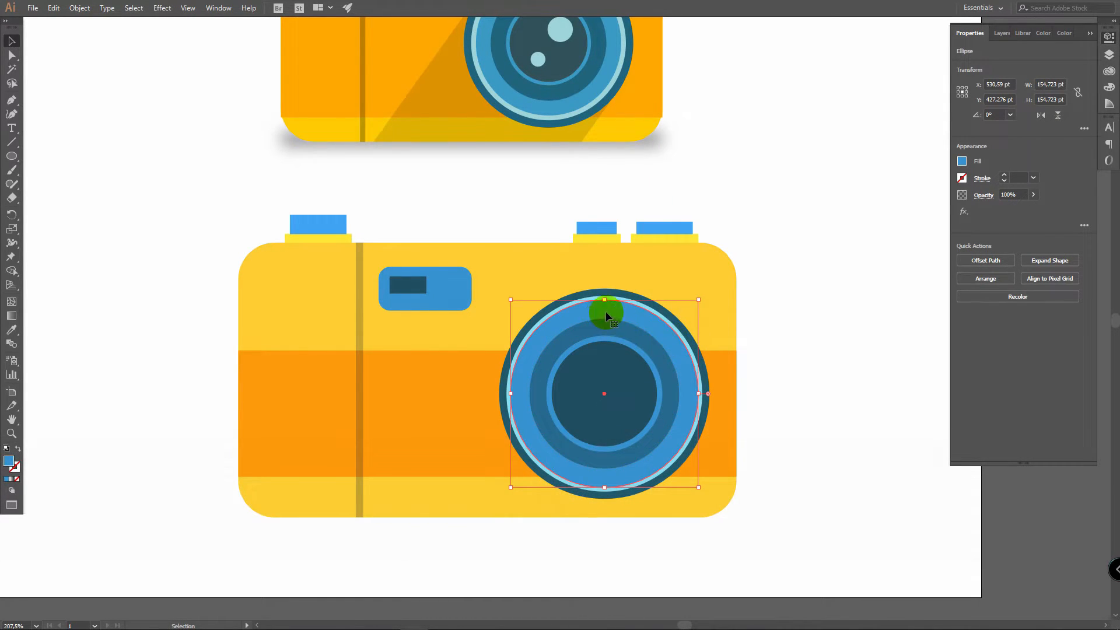
{"action": "key", "text": "shift"}
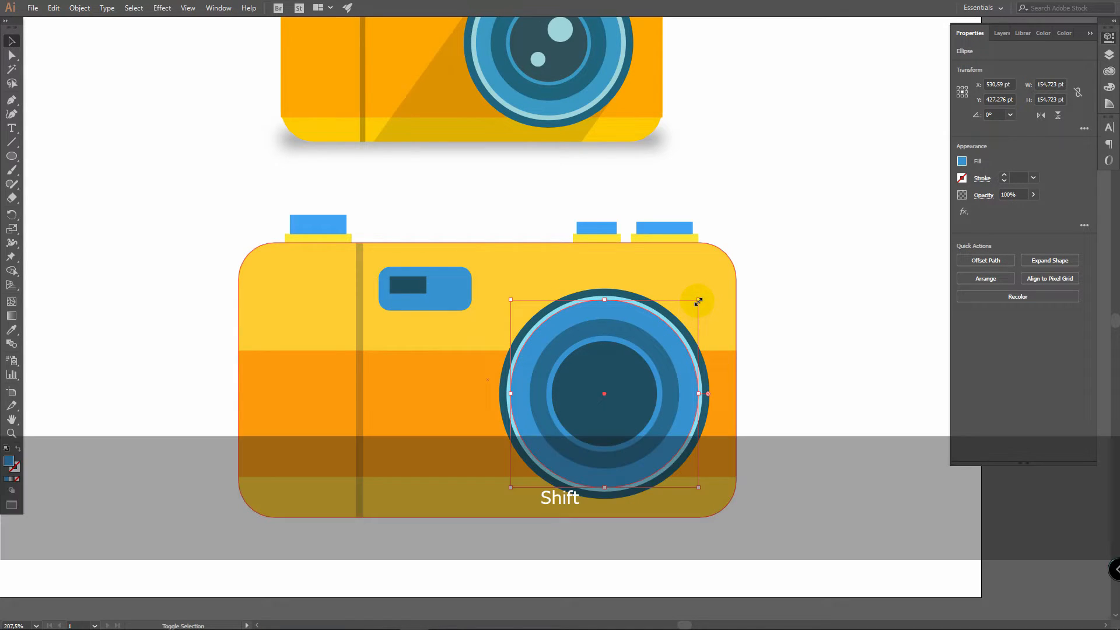
{"action": "key", "text": "alt"}
{"action": "left_click_drag", "start_coordinate": [699, 301], "coordinate": [697, 302]}
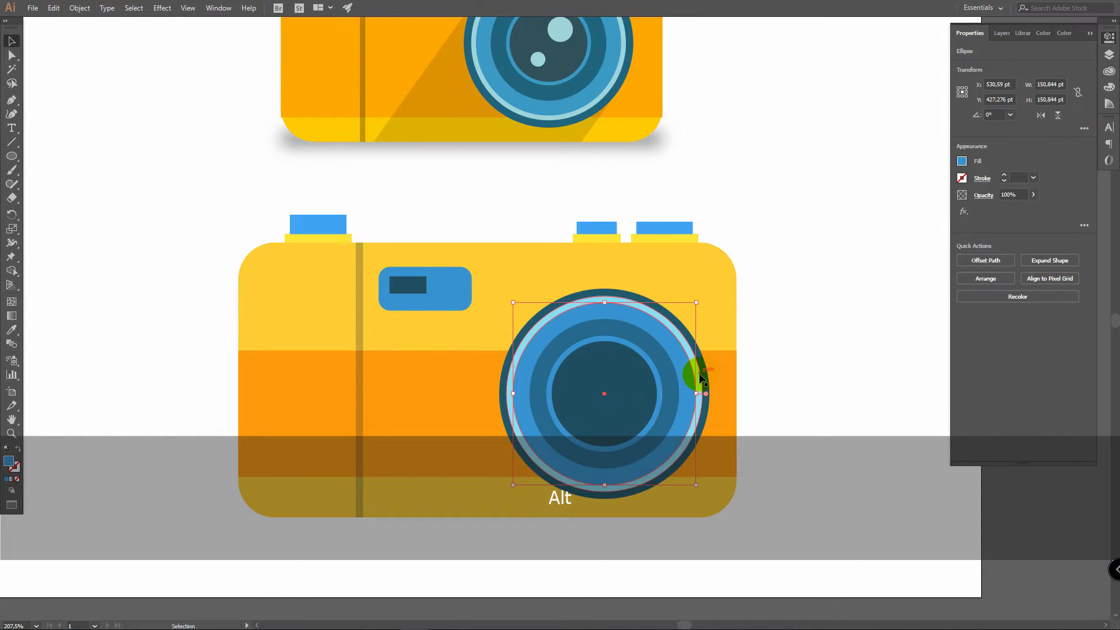
{"action": "left_click_drag", "start_coordinate": [703, 296], "coordinate": [700, 297]}
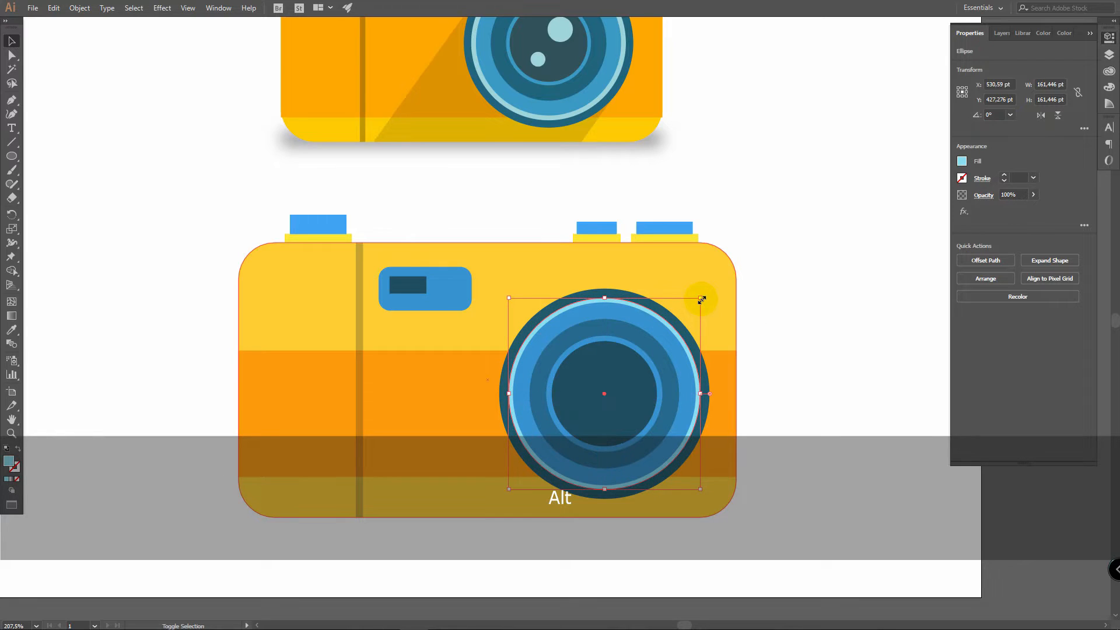
Draw a circle about 24 pt wide with fill B3D7DD in the upper-right part of the dark lens core as a highlight
{"action": "left_click", "coordinate": [766, 311]}
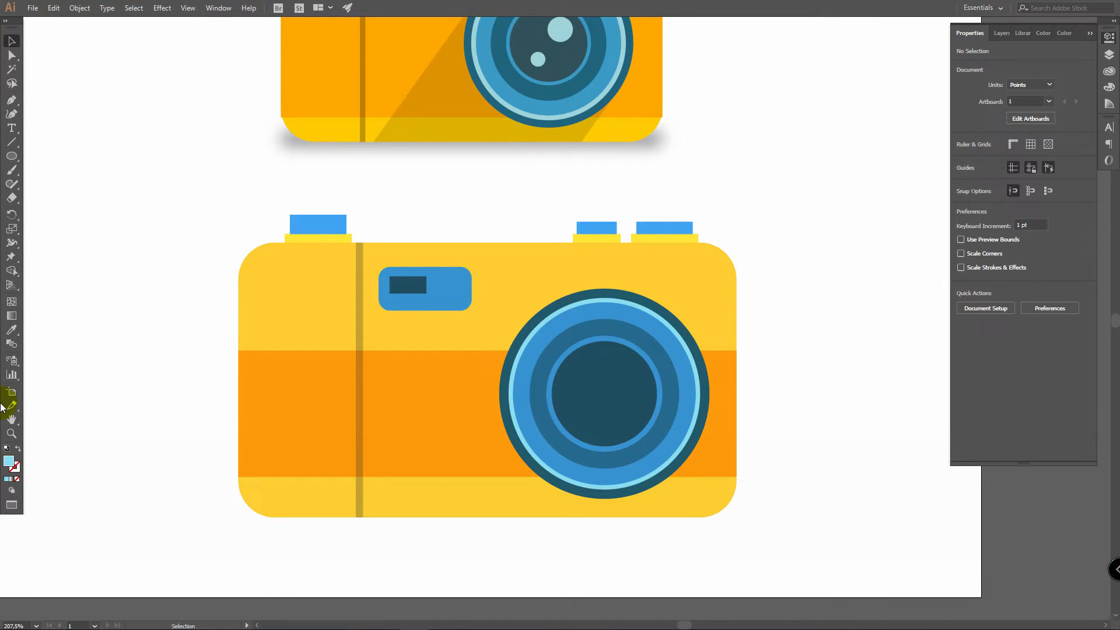
{"action": "double_click", "coordinate": [10, 465]}
{"action": "left_click_drag", "start_coordinate": [786, 268], "coordinate": [730, 231]}
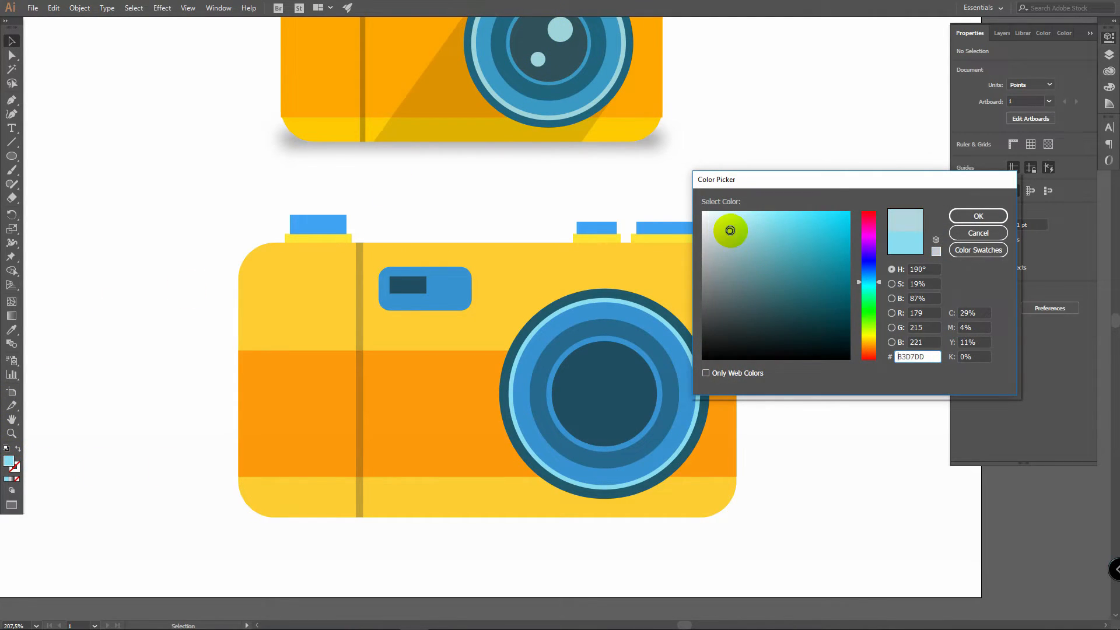
{"action": "left_click", "coordinate": [978, 216]}
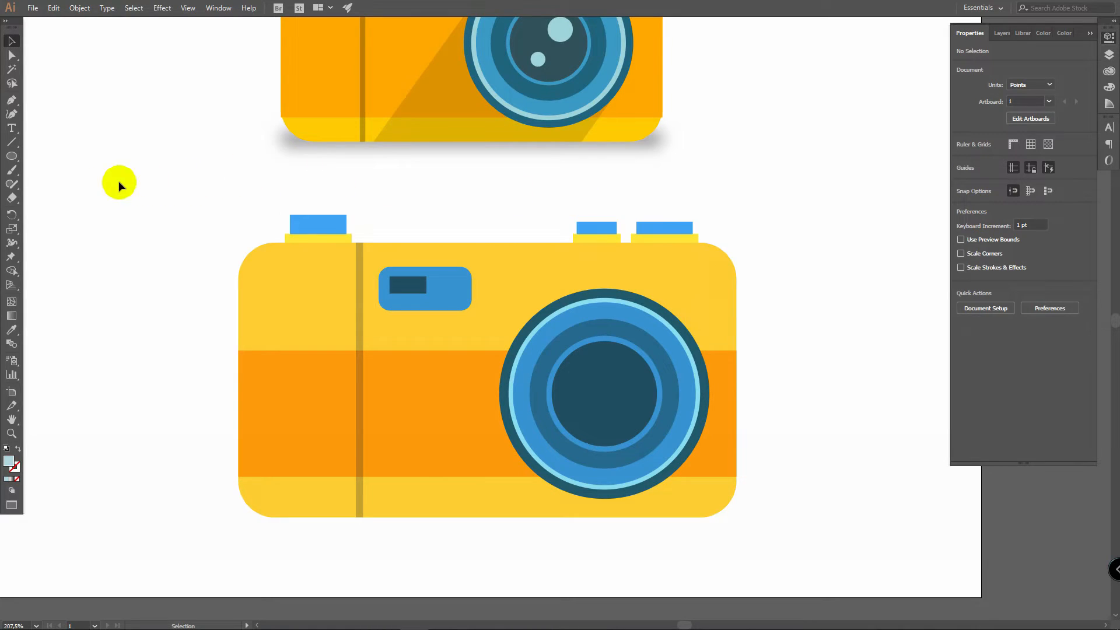
{"action": "left_click", "coordinate": [11, 156]}
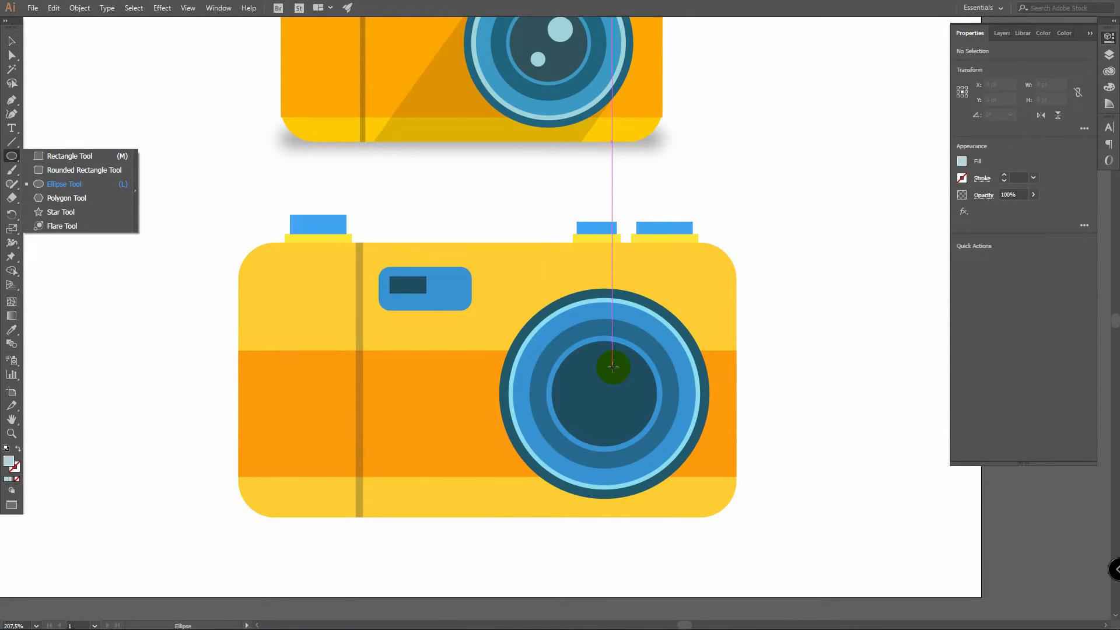
{"action": "key", "text": "l"}
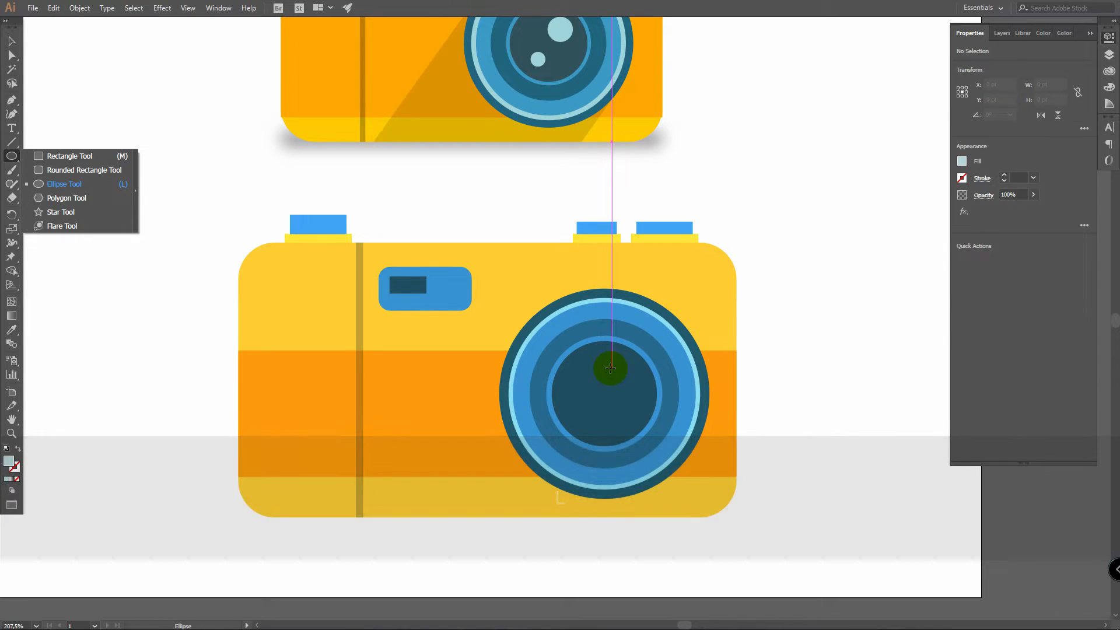
{"action": "left_click_drag", "start_coordinate": [605, 363], "coordinate": [634, 386]}
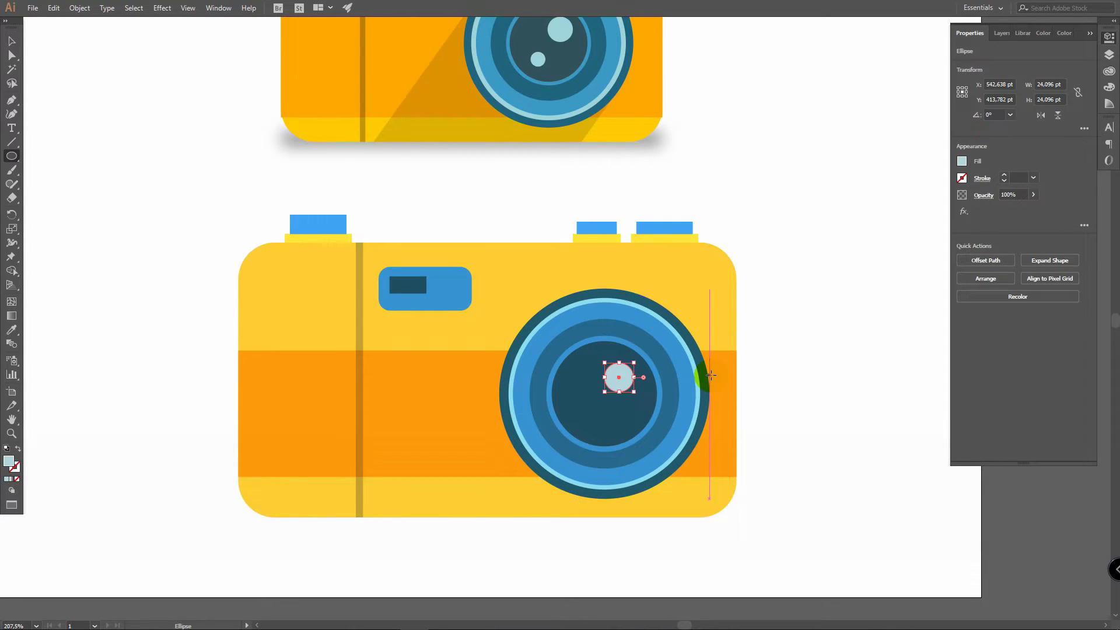
Duplicate the highlight circle to the lower-left part of the lens core and scale the copy about its center to roughly half size
{"action": "key", "text": "v"}
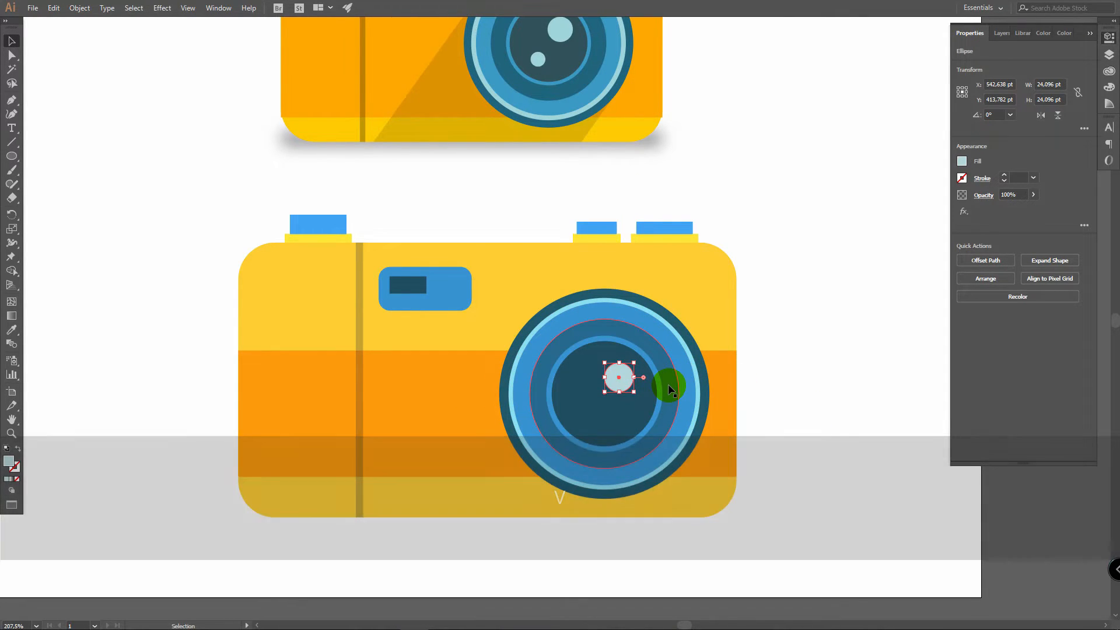
{"action": "key", "text": "alt"}
{"action": "left_click_drag", "start_coordinate": [649, 383], "coordinate": [596, 408]}
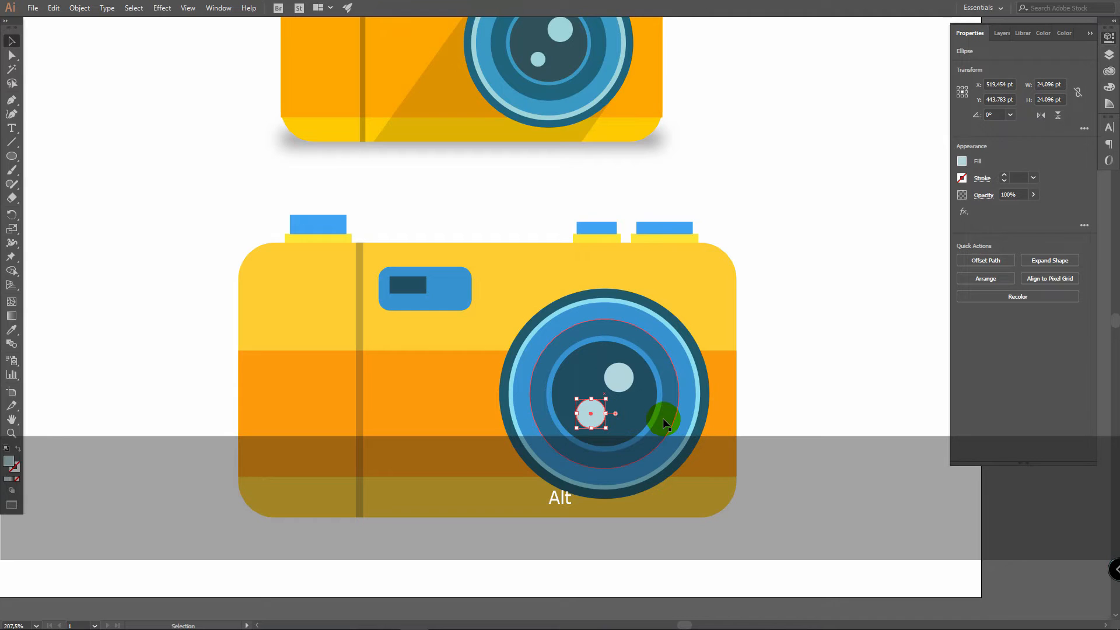
{"action": "key", "text": "shift"}
{"action": "left_click_drag", "start_coordinate": [606, 400], "coordinate": [602, 406]}
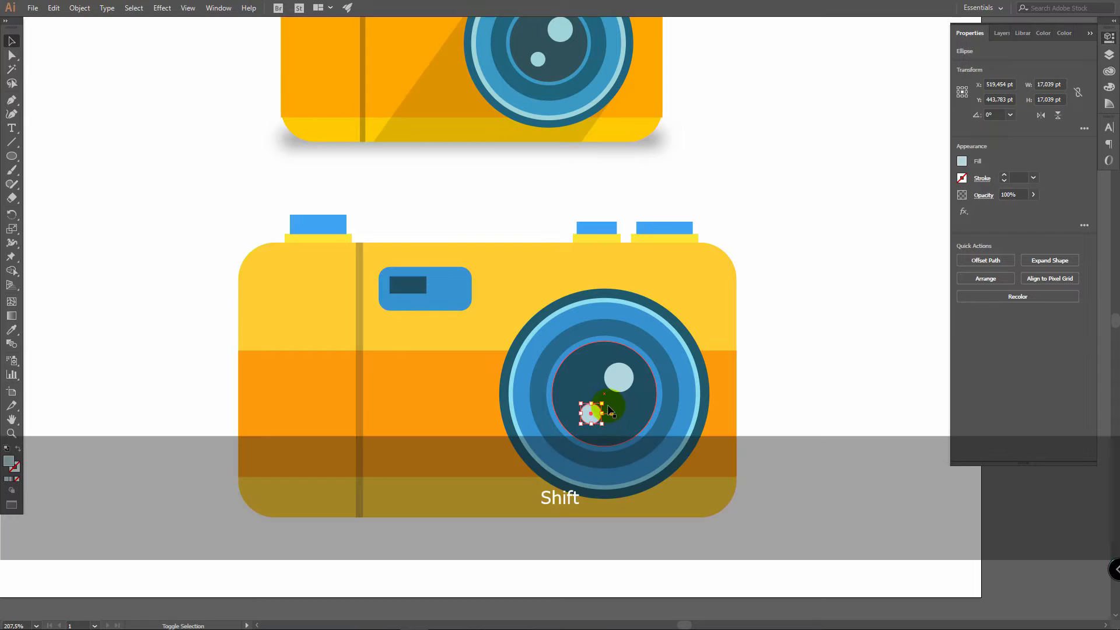
{"action": "left_click_drag", "start_coordinate": [602, 403], "coordinate": [601, 405]}
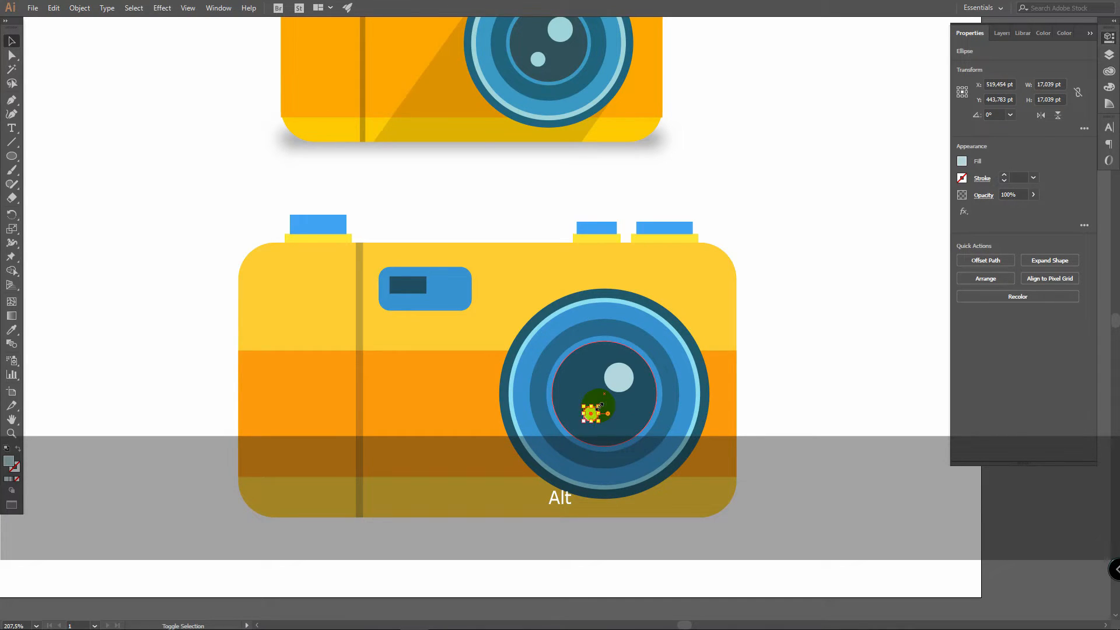
{"action": "left_click", "coordinate": [763, 359]}
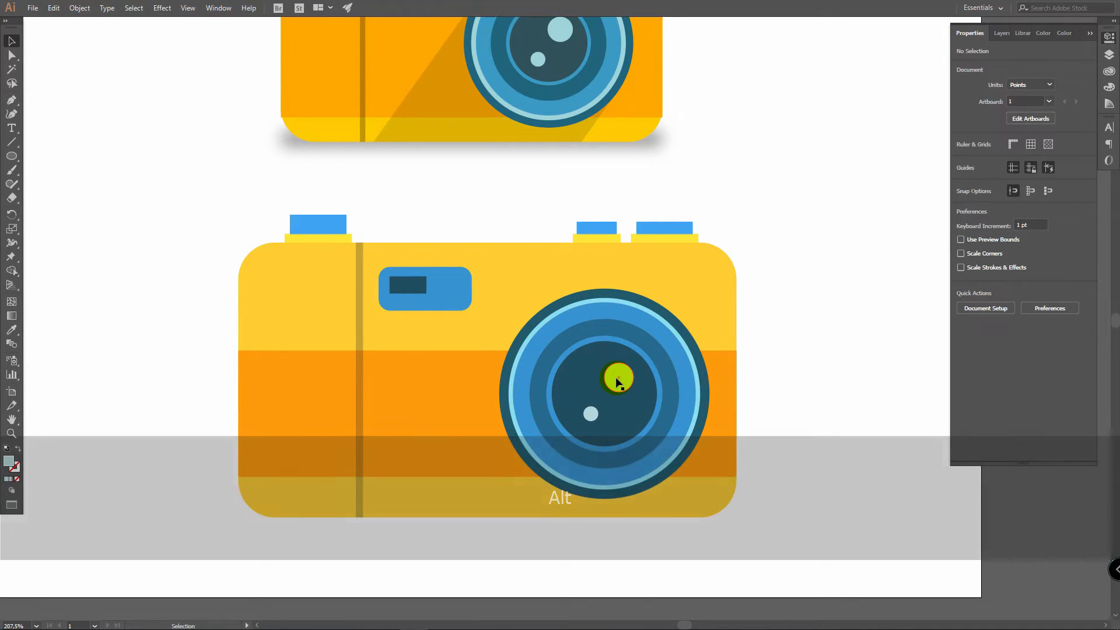
Nudge the large lens highlight slightly left and the small highlight slightly down
{"action": "left_click_drag", "start_coordinate": [614, 378], "coordinate": [614, 378]}
{"action": "left_click_drag", "start_coordinate": [594, 416], "coordinate": [595, 419]}
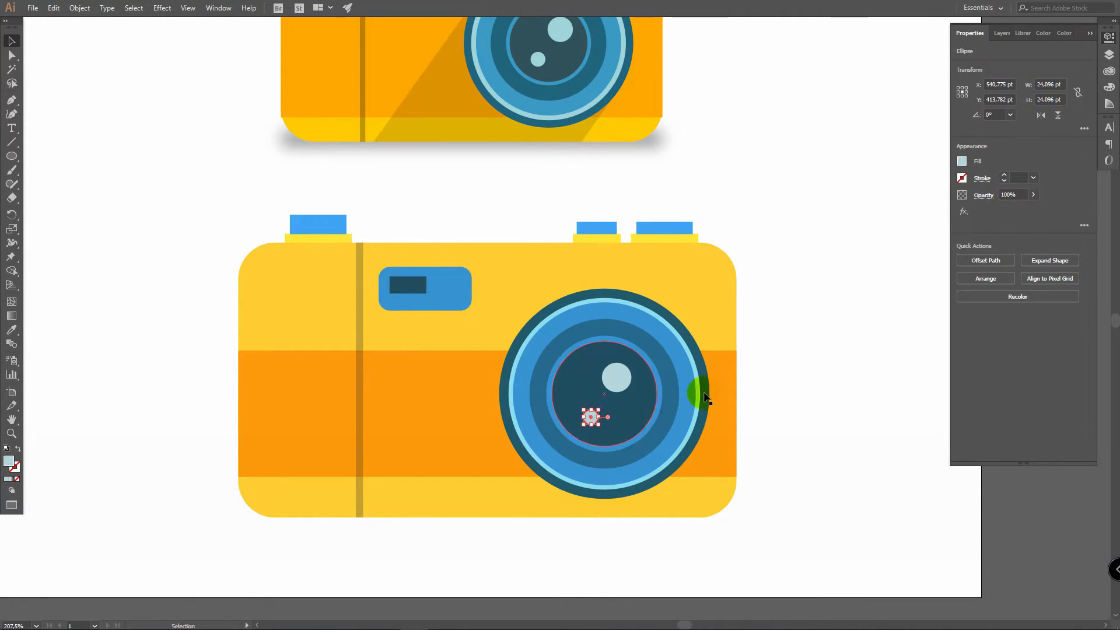
{"action": "left_click", "coordinate": [799, 348]}
Set the fill color to a dark grey for drawing the lens shadow
{"action": "key", "text": "space"}
{"action": "left_click_drag", "start_coordinate": [755, 228], "coordinate": [618, 225]}
{"action": "key", "text": "z"}
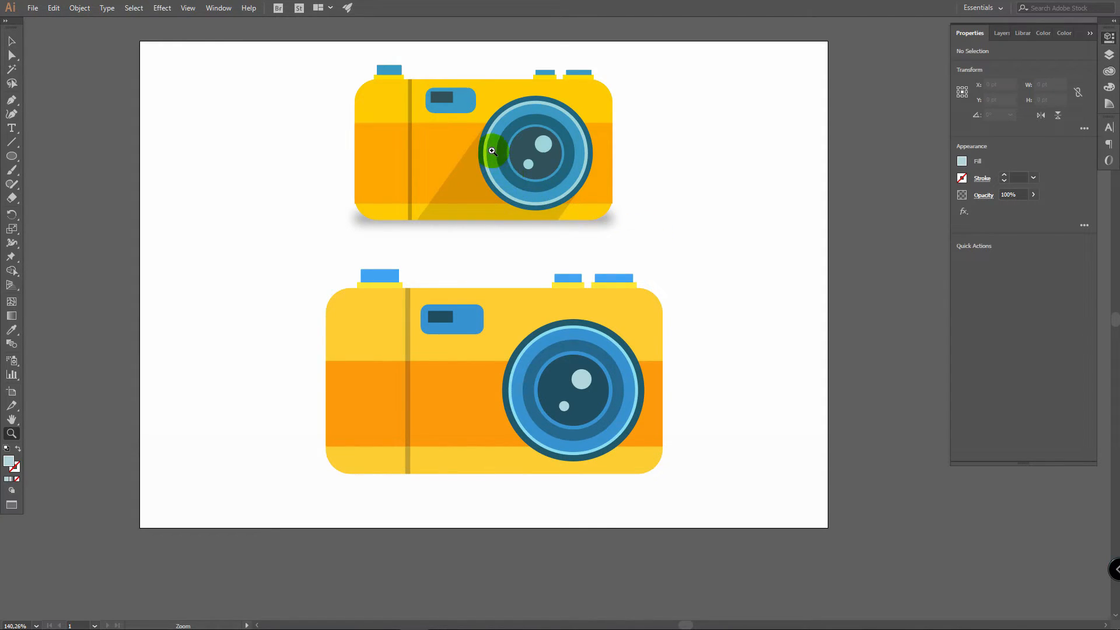
{"action": "double_click", "coordinate": [10, 463]}
{"action": "left_click_drag", "start_coordinate": [723, 294], "coordinate": [693, 331]}
{"action": "left_click", "coordinate": [978, 216]}
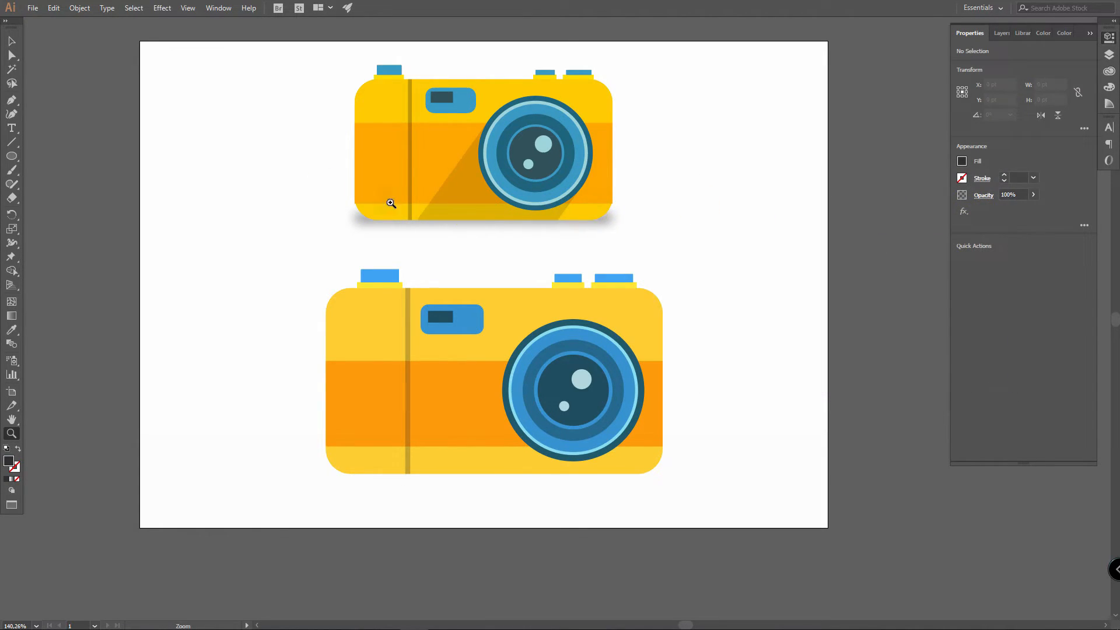
Draw a closed four-sided shadow shape about 264 by 171 pt with the Pen tool, from the lens down to the camera's bottom edge
{"action": "left_click", "coordinate": [11, 100]}
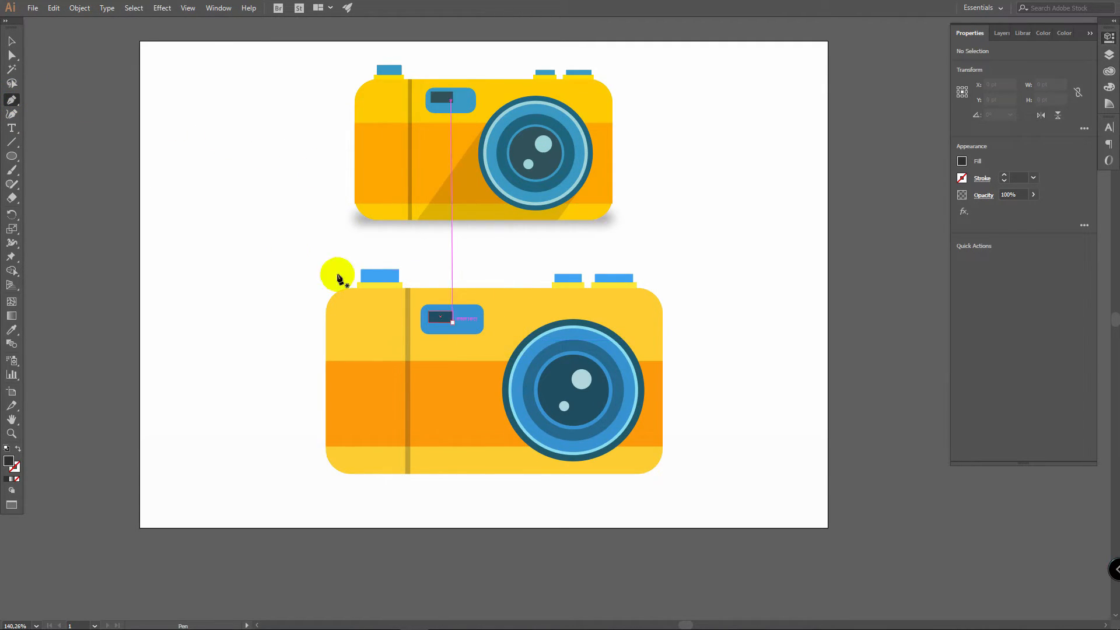
{"action": "left_click", "coordinate": [501, 334]}
{"action": "left_click", "coordinate": [644, 432]}
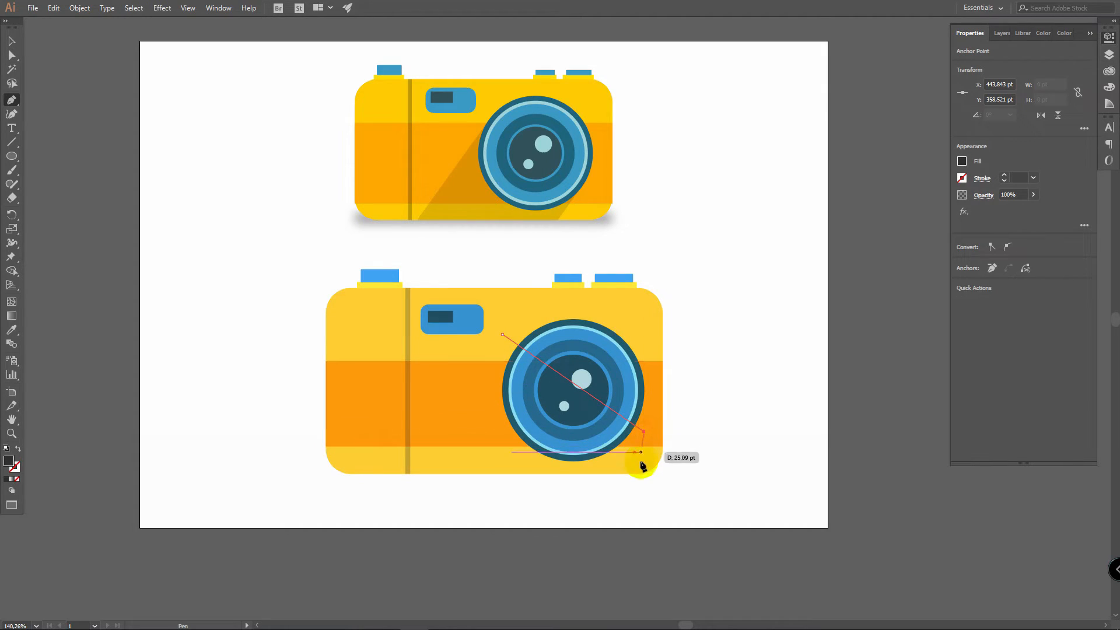
{"action": "left_click", "coordinate": [612, 472]}
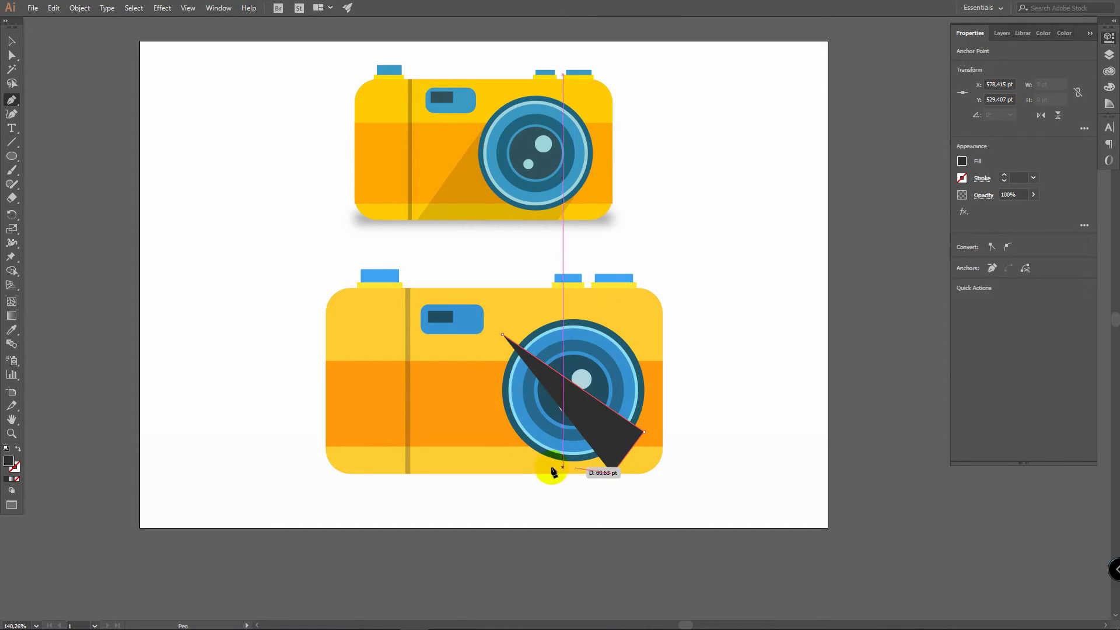
{"action": "left_click", "coordinate": [429, 473]}
{"action": "left_click", "coordinate": [503, 335]}
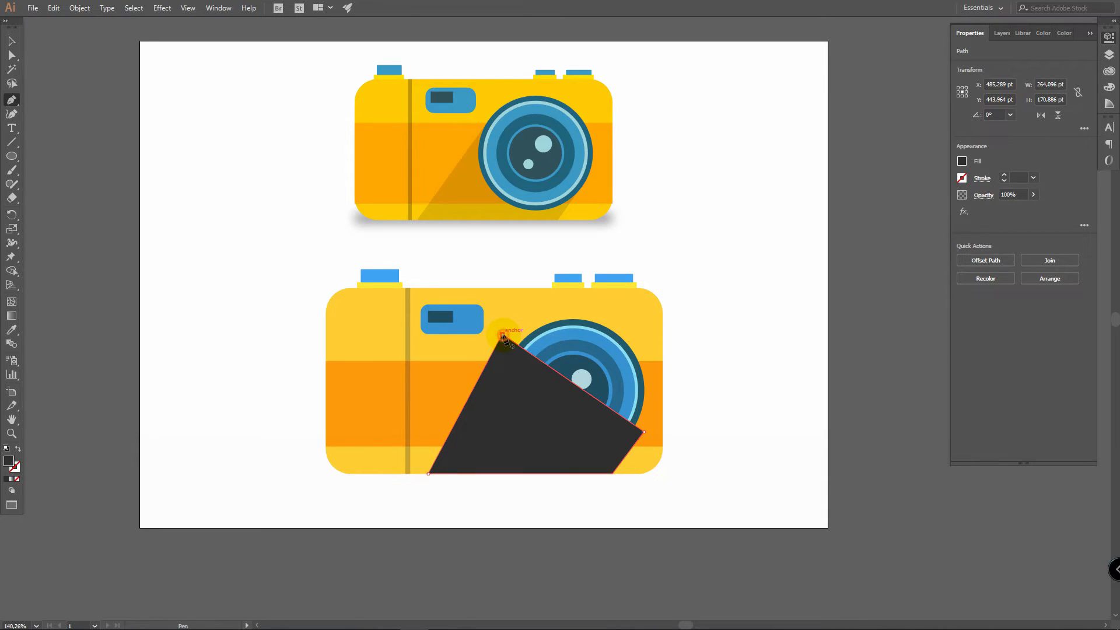
{"action": "left_click", "coordinate": [503, 335]}
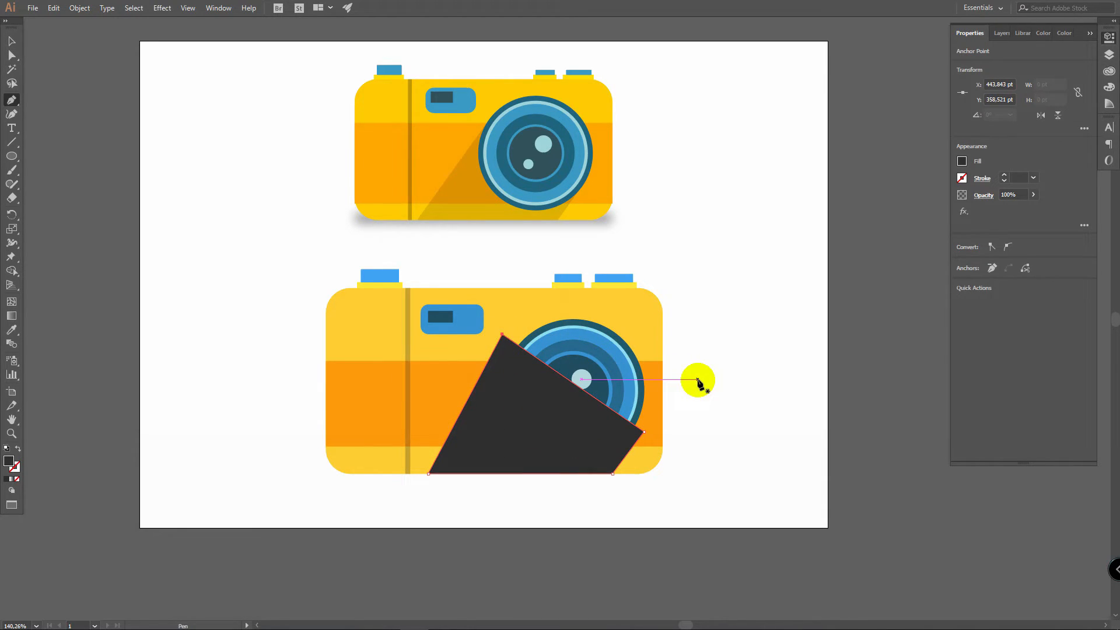
Move the shadow shape's upper-left corner onto the left side of the lens's outer edge
{"action": "key", "text": "z"}
{"action": "left_click_drag", "start_coordinate": [580, 380], "coordinate": [720, 360]}
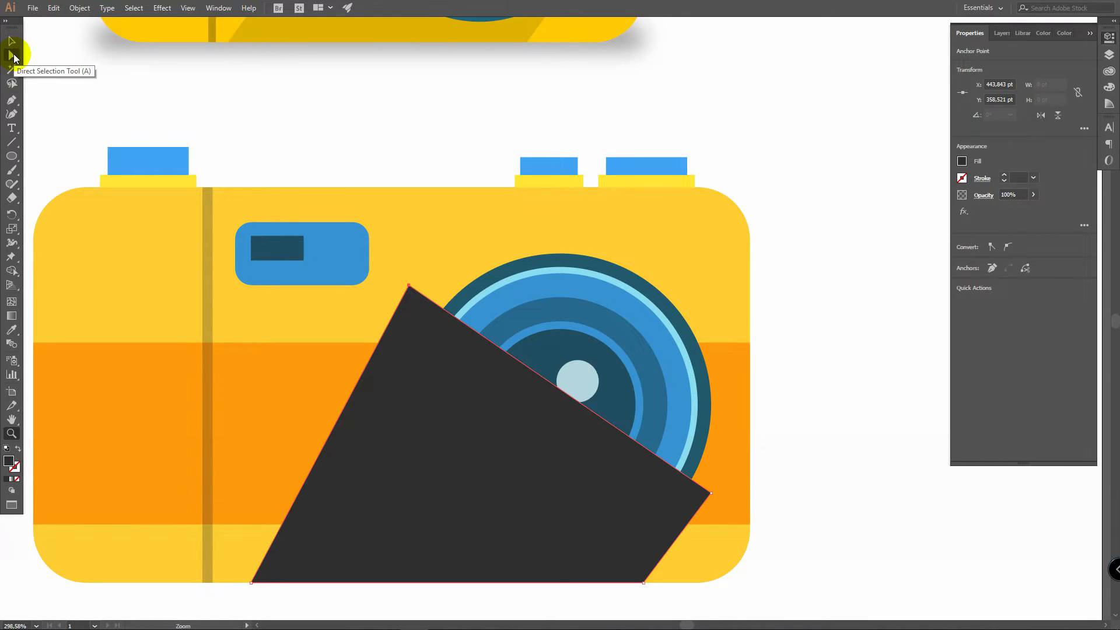
{"action": "left_click", "coordinate": [12, 56]}
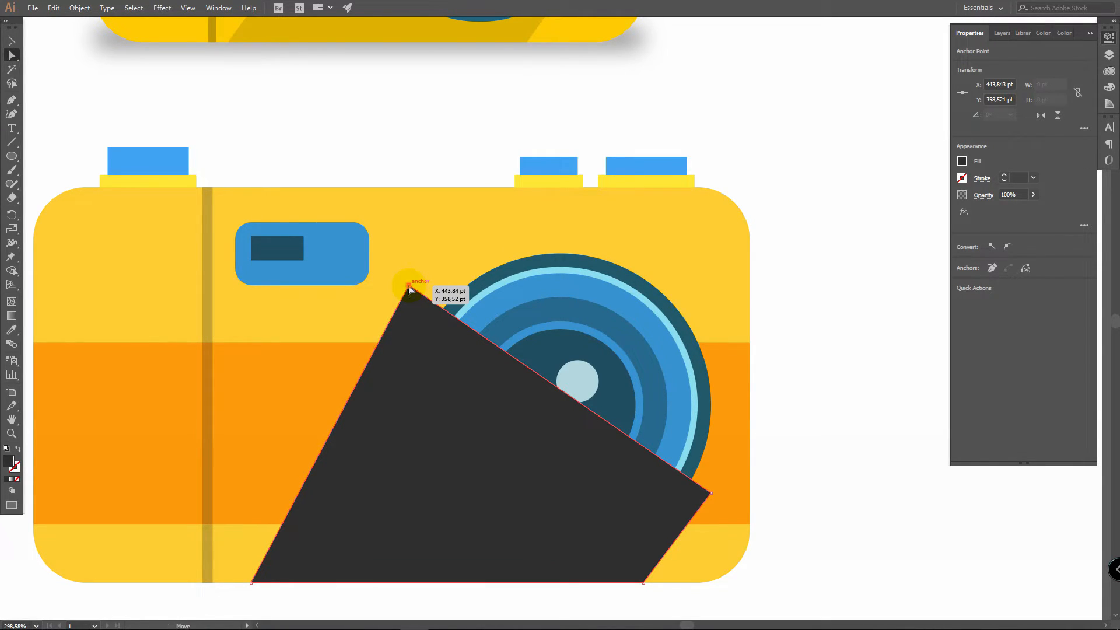
{"action": "left_click_drag", "start_coordinate": [409, 286], "coordinate": [422, 344]}
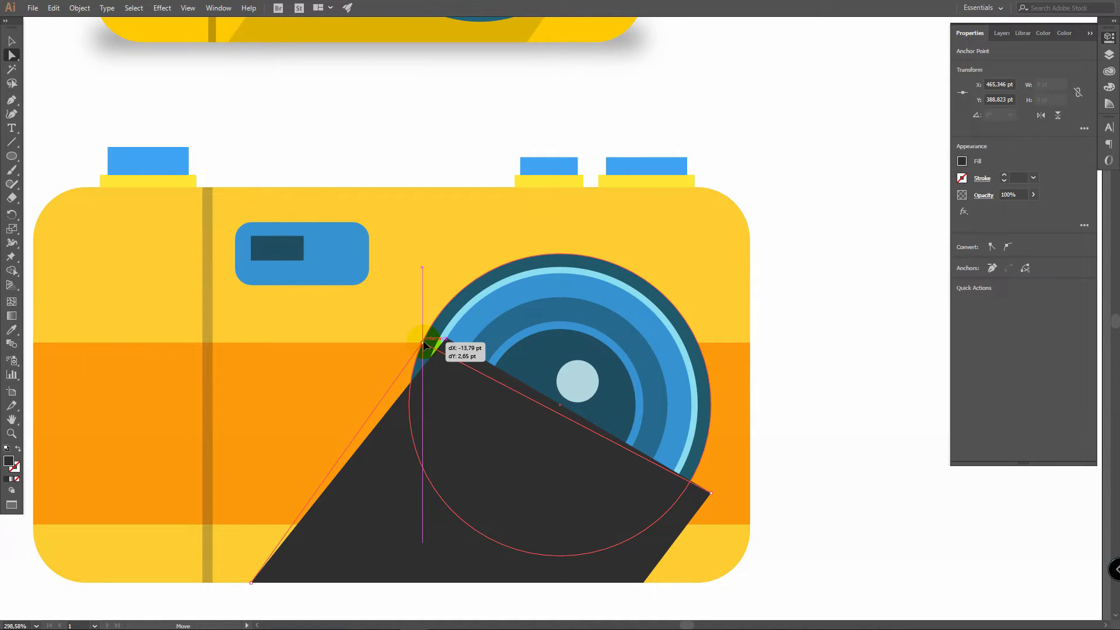
{"action": "left_click_drag", "start_coordinate": [423, 345], "coordinate": [423, 344]}
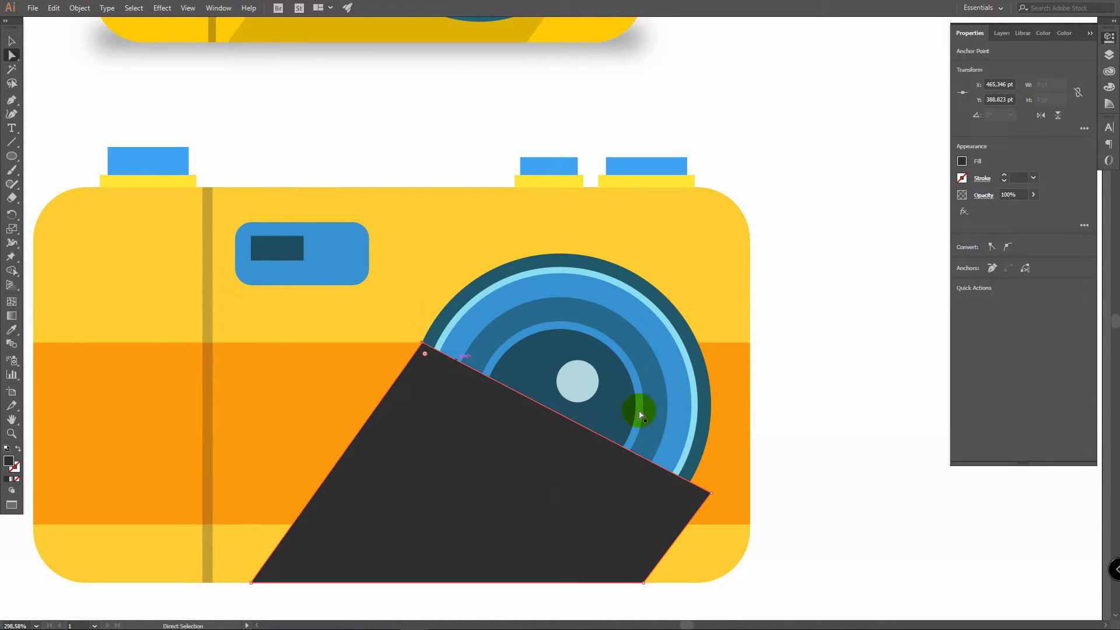
Move the shadow shape's right corner onto the lens's outer edge and shift its bottom-right corner slightly left
{"action": "left_click", "coordinate": [711, 495]}
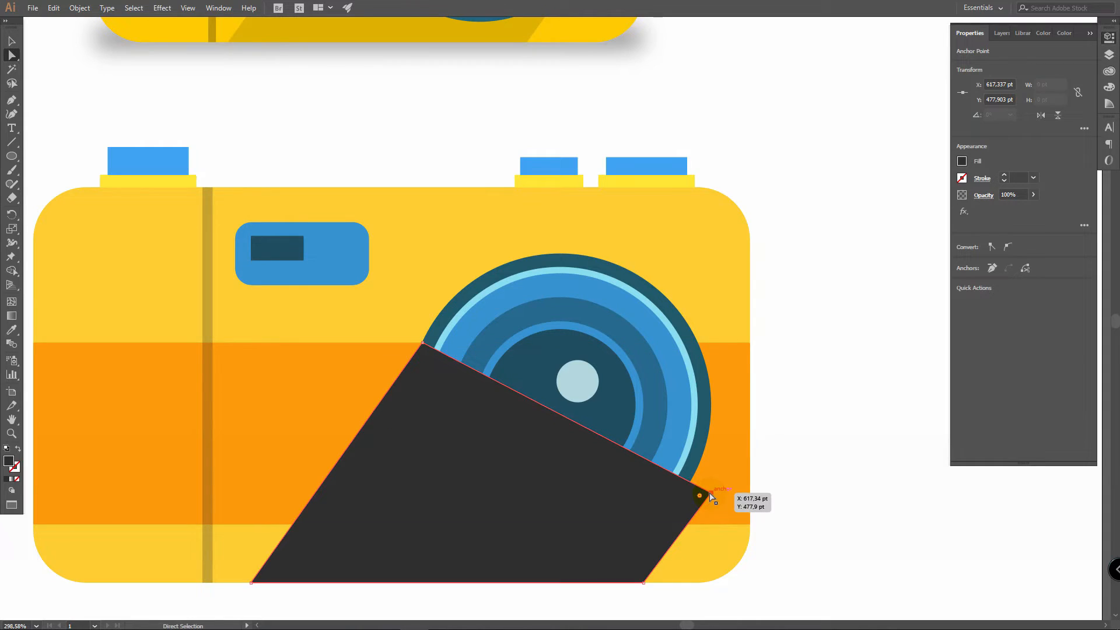
{"action": "left_click_drag", "start_coordinate": [712, 496], "coordinate": [688, 490]}
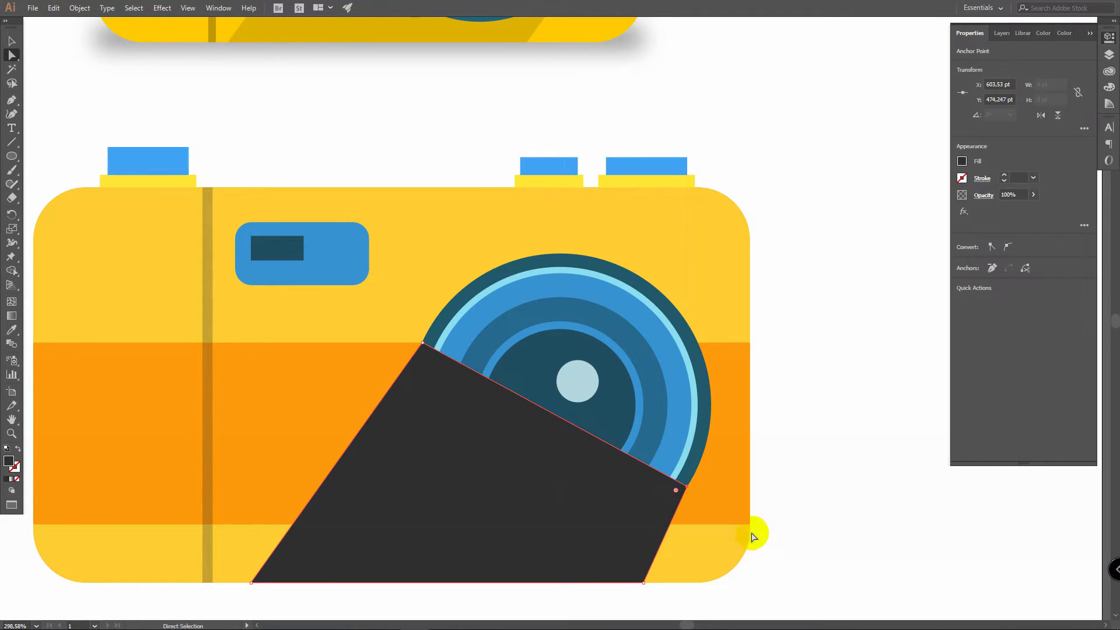
{"action": "mouse_move", "coordinate": [641, 579]}
{"action": "left_mouse_down"}
{"action": "mouse_move", "coordinate": [585, 580]}
{"action": "mouse_move", "coordinate": [640, 589]}
{"action": "mouse_move", "coordinate": [628, 586]}
{"action": "left_mouse_up"}
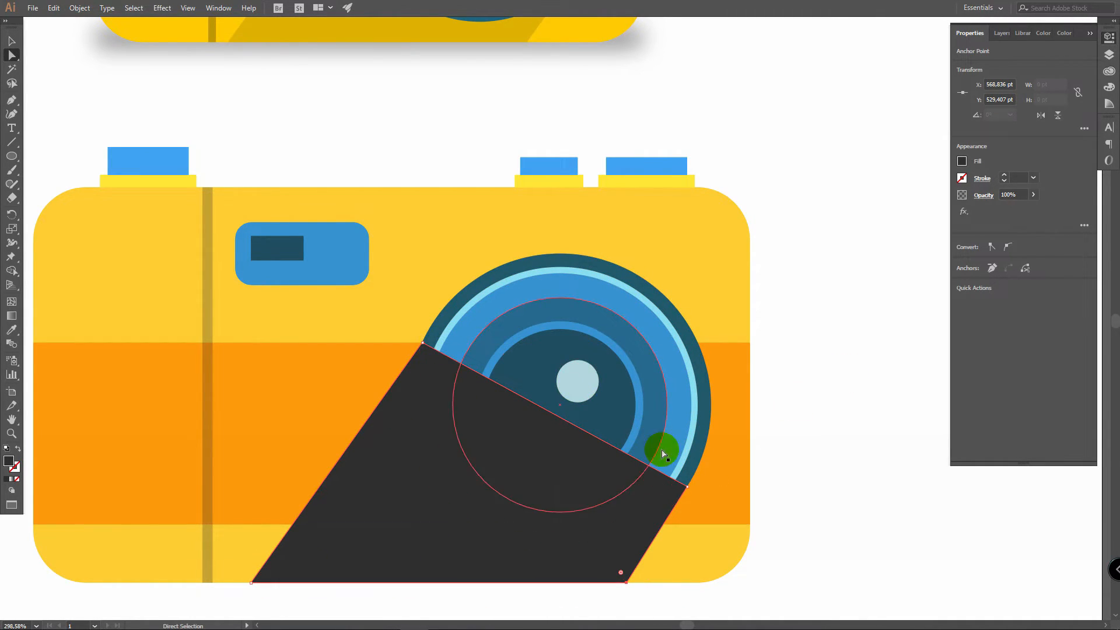
Shift the shadow shape's upper-left corner slightly up along the lens's outer edge and set the shape's opacity to 25%
{"action": "key", "text": "ctrl+plus"}
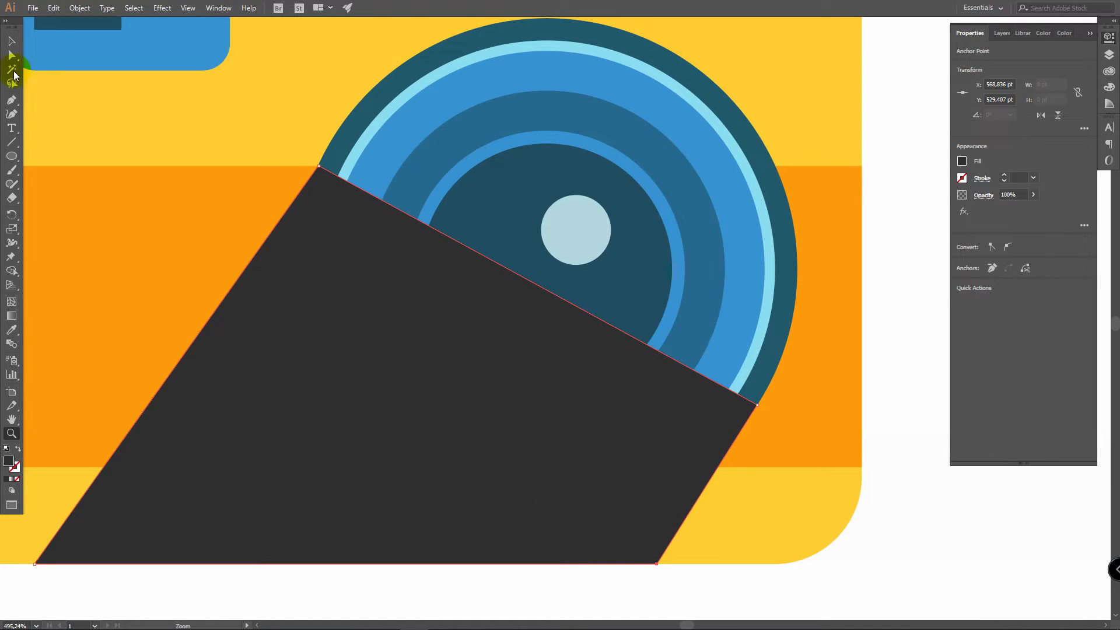
{"action": "left_click_drag", "start_coordinate": [333, 177], "coordinate": [335, 140]}
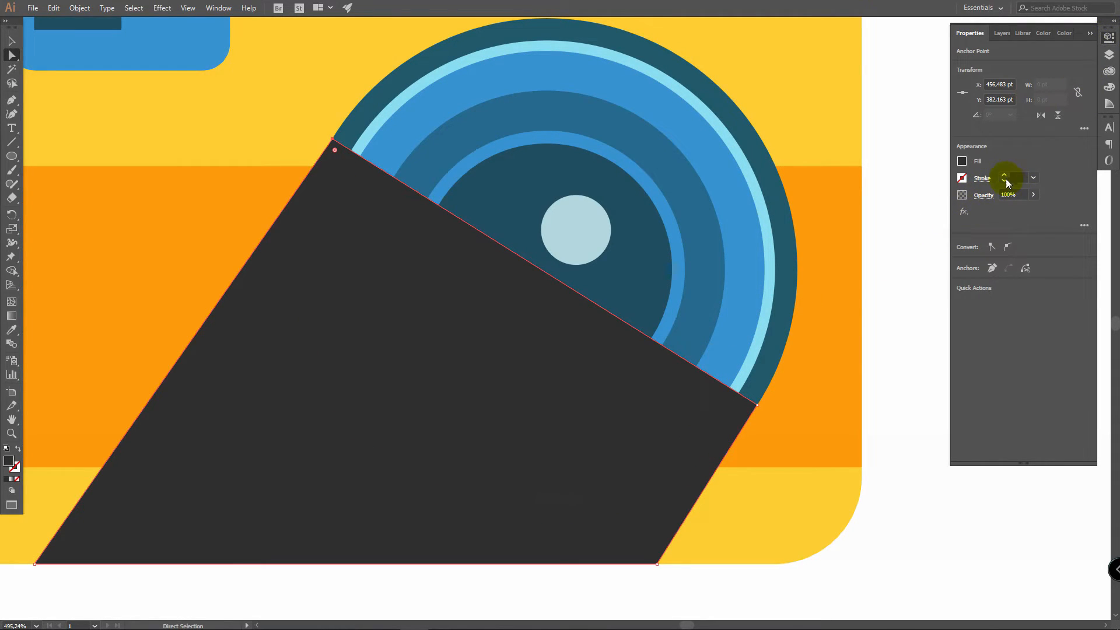
{"action": "left_click", "coordinate": [1034, 194]}
{"action": "left_click_drag", "start_coordinate": [999, 208], "coordinate": [1000, 209]}
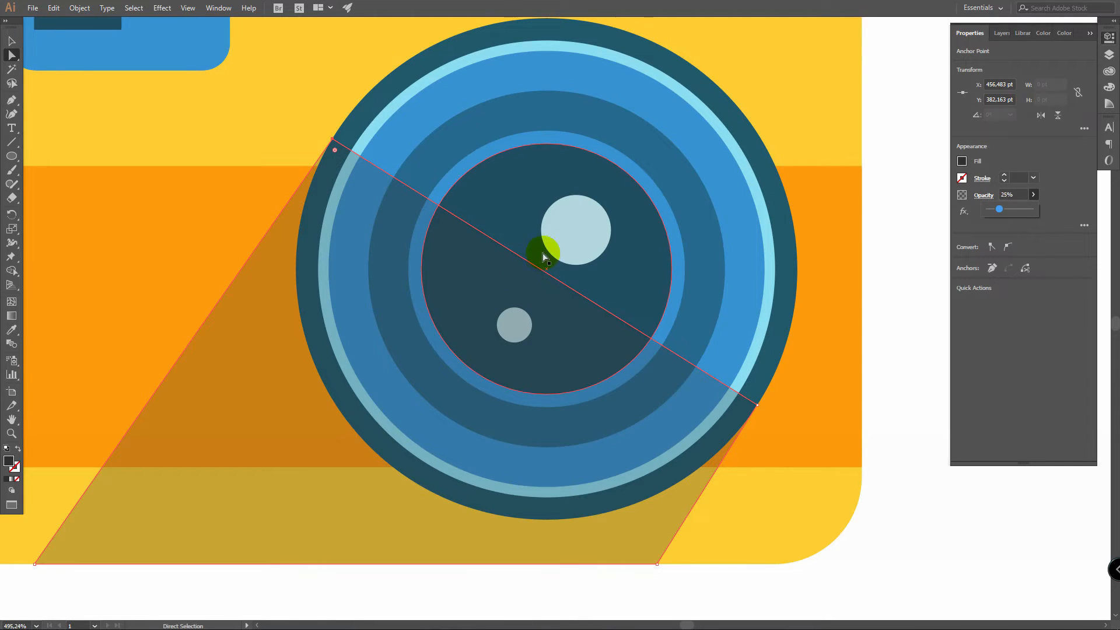
Move the shadow path beneath all the lens ellipses in the photo camera layer's stacking order
{"action": "left_click", "coordinate": [1109, 55]}
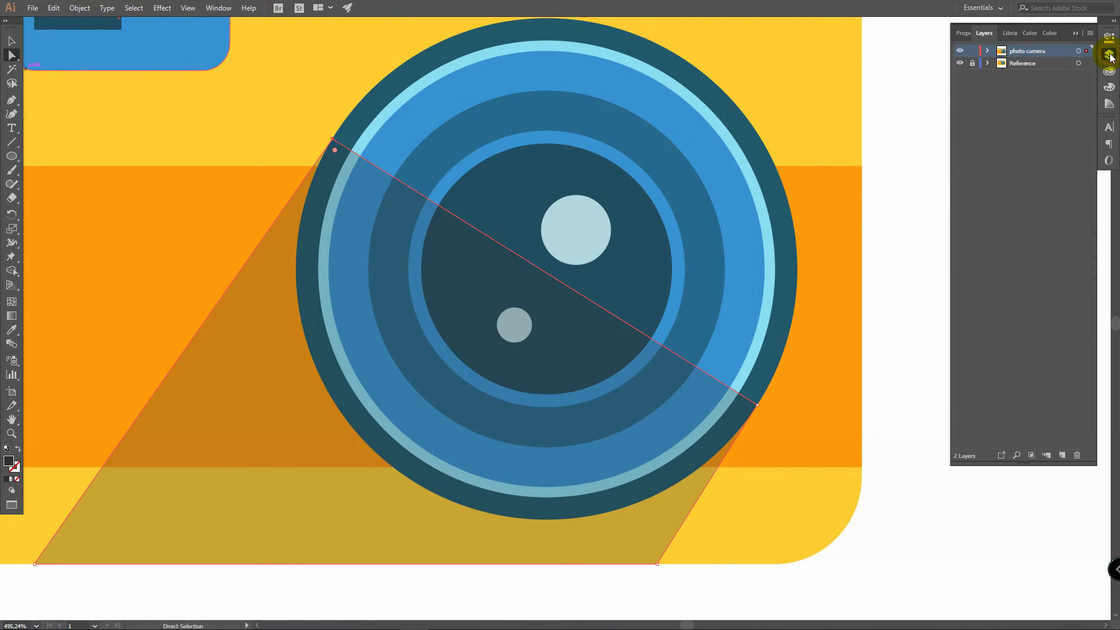
{"action": "left_click", "coordinate": [988, 51]}
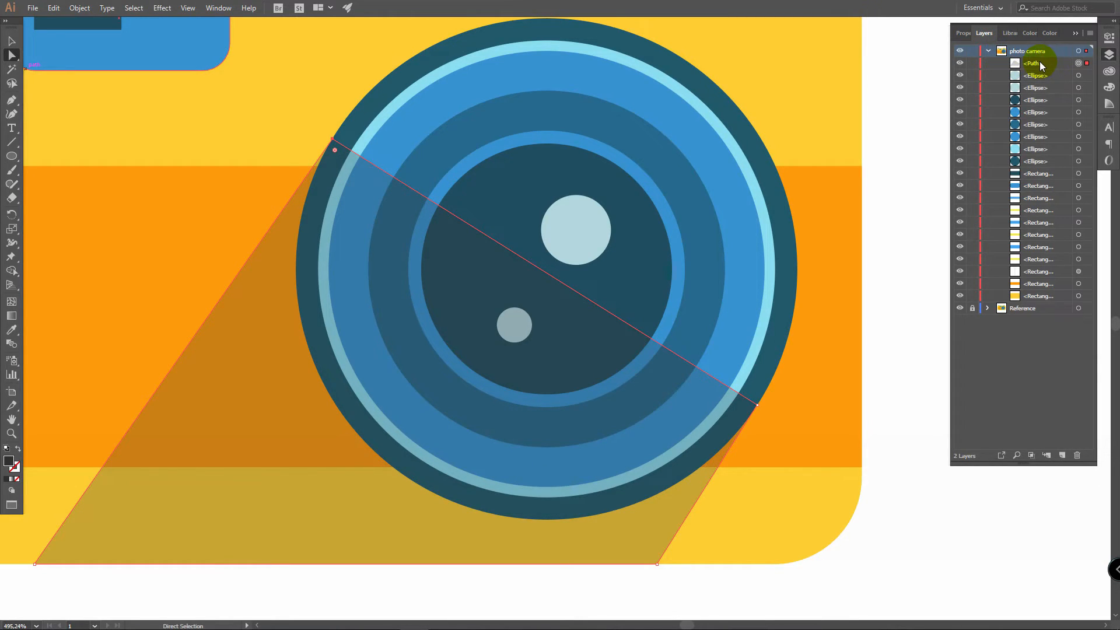
{"action": "left_click", "coordinate": [1040, 66]}
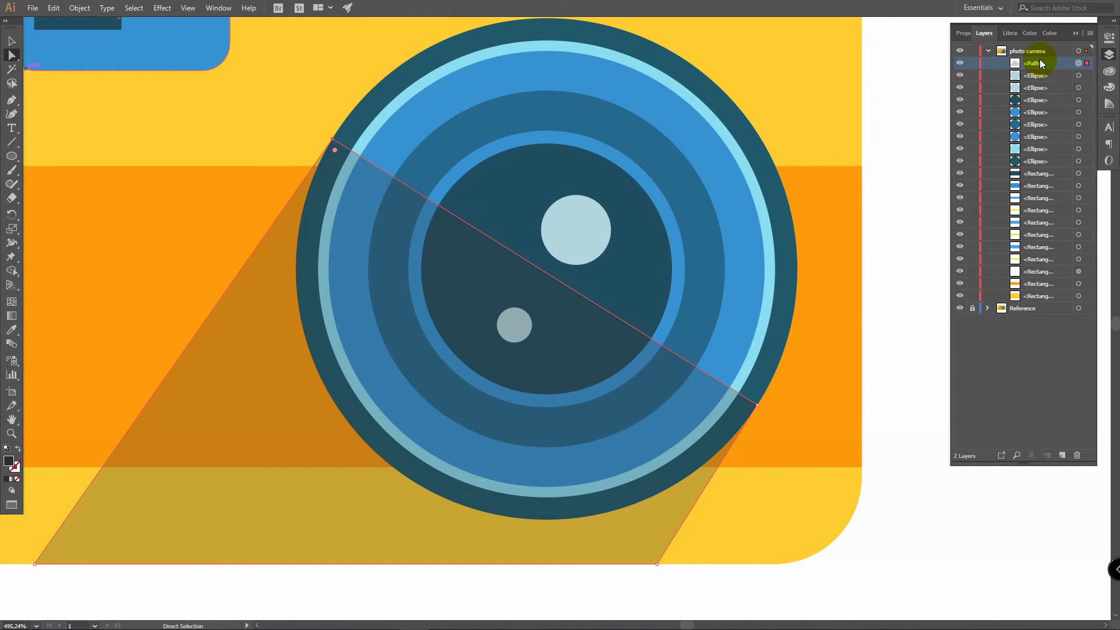
{"action": "left_click_drag", "start_coordinate": [1042, 64], "coordinate": [1039, 169]}
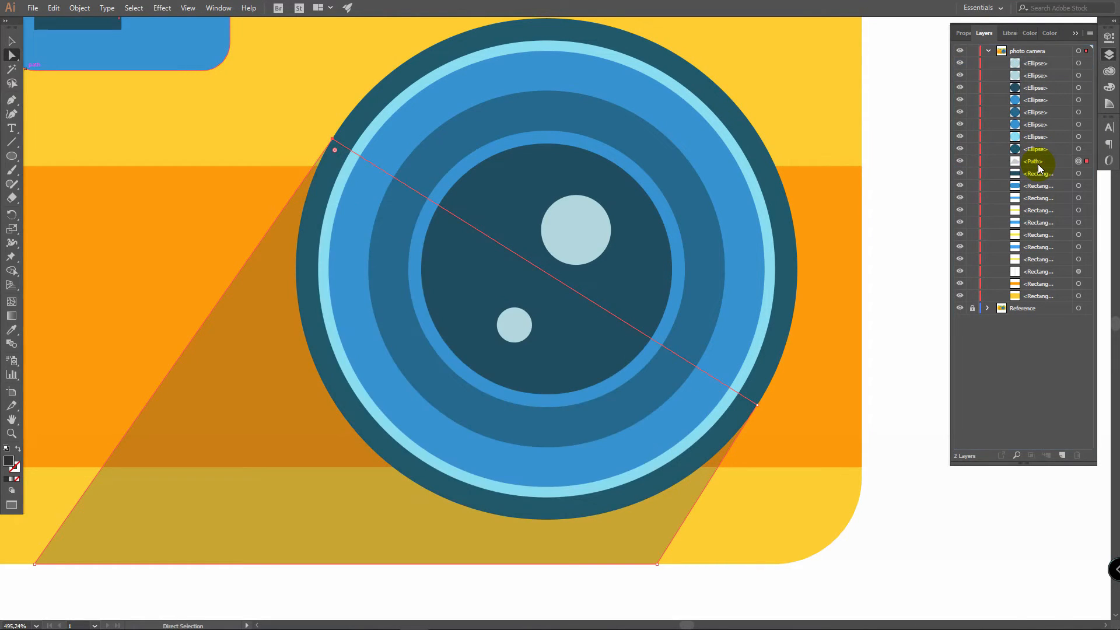
{"action": "key", "text": "z"}
{"action": "left_click", "coordinate": [640, 175], "text": "alt"}
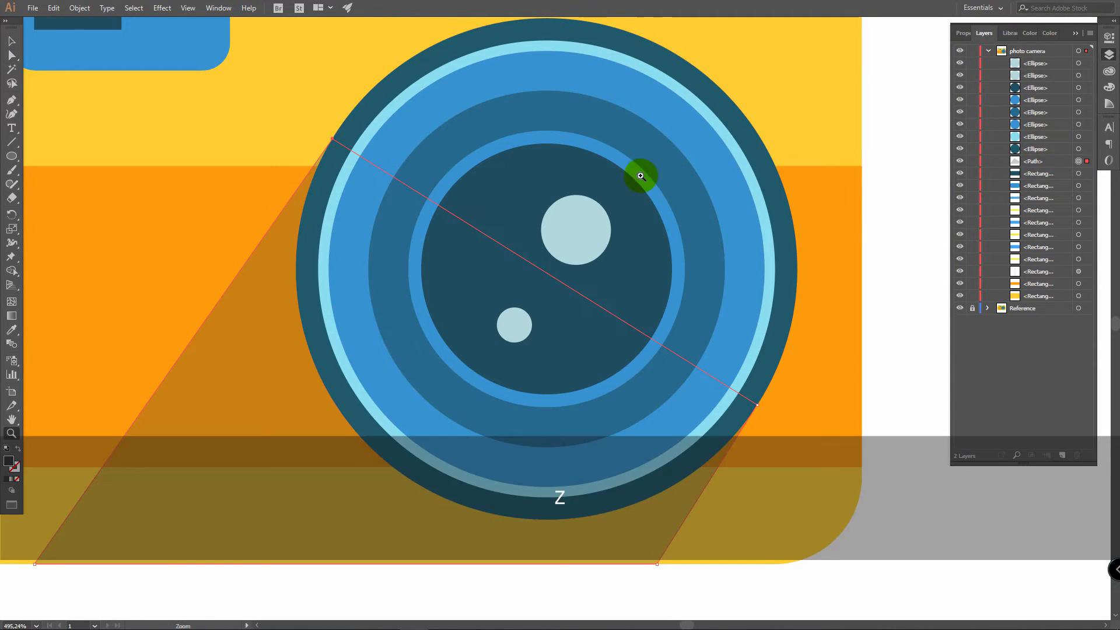
{"action": "left_click", "coordinate": [478, 150], "text": "alt"}
{"action": "left_click", "coordinate": [403, 159], "text": "alt"}
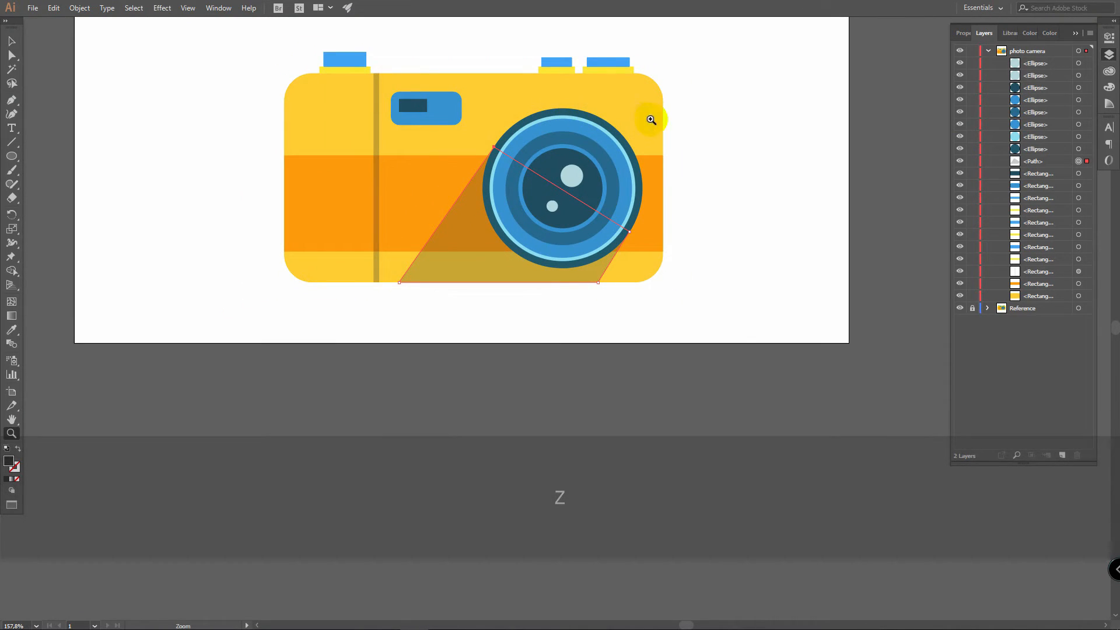
Draw a dark rectangle about 416 × 25 pt across the bottom edge of the redrawn camera body
{"action": "key", "text": "v"}
{"action": "left_click", "coordinate": [701, 113]}
{"action": "key", "text": "space"}
{"action": "left_click_drag", "start_coordinate": [715, 85], "coordinate": [722, 235]}
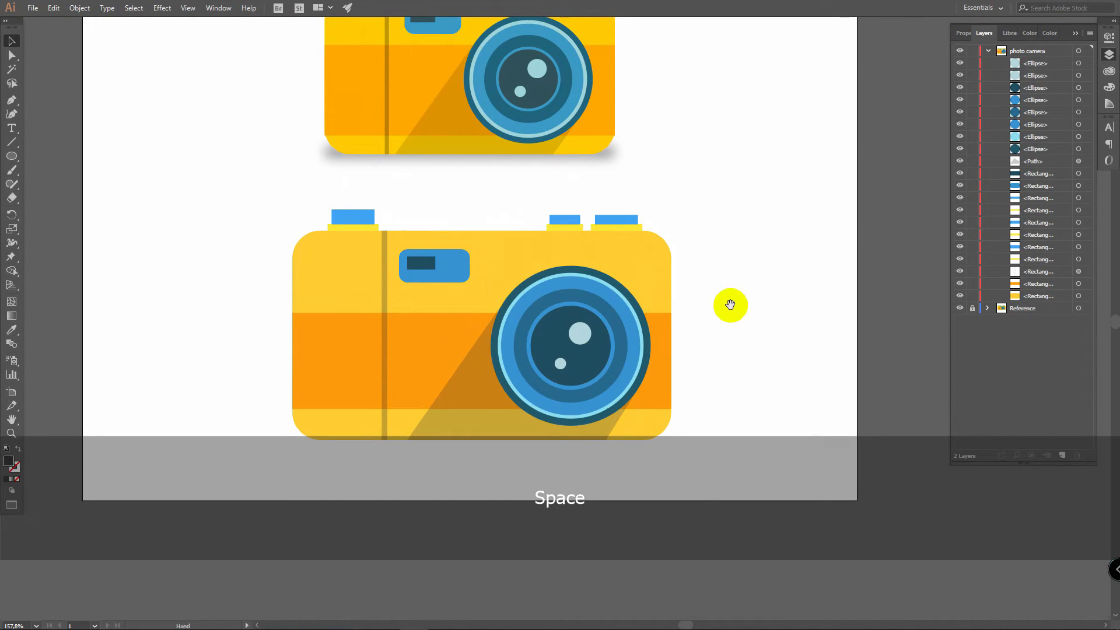
{"action": "left_click_drag", "start_coordinate": [730, 303], "coordinate": [727, 258]}
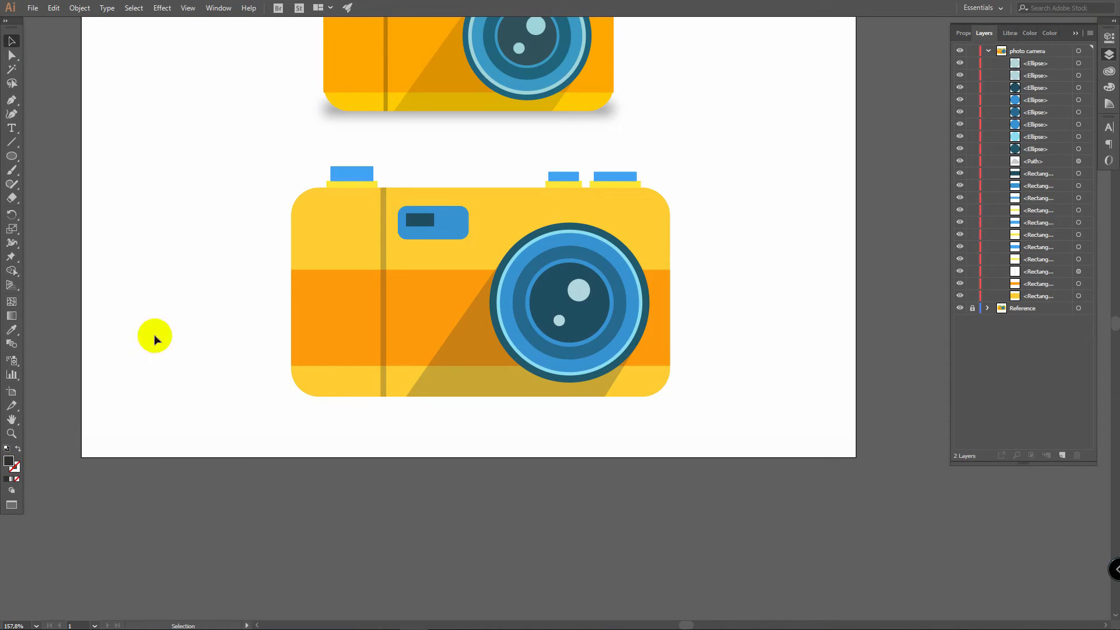
{"action": "left_click", "coordinate": [12, 157]}
{"action": "left_click_drag", "start_coordinate": [15, 161], "coordinate": [69, 156]}
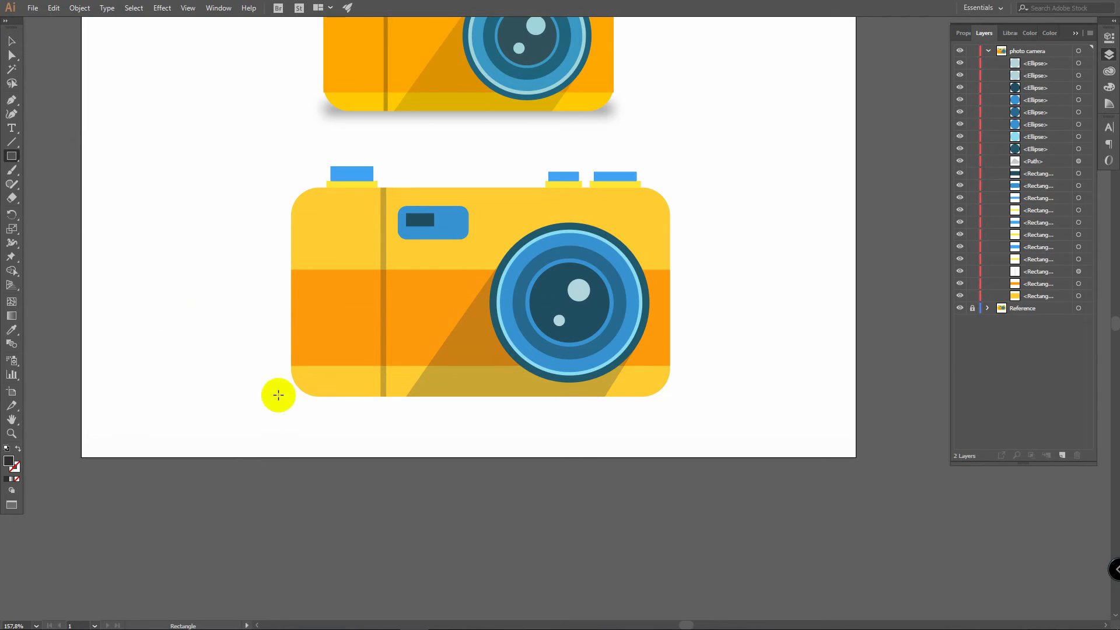
{"action": "left_click_drag", "start_coordinate": [291, 405], "coordinate": [675, 383]}
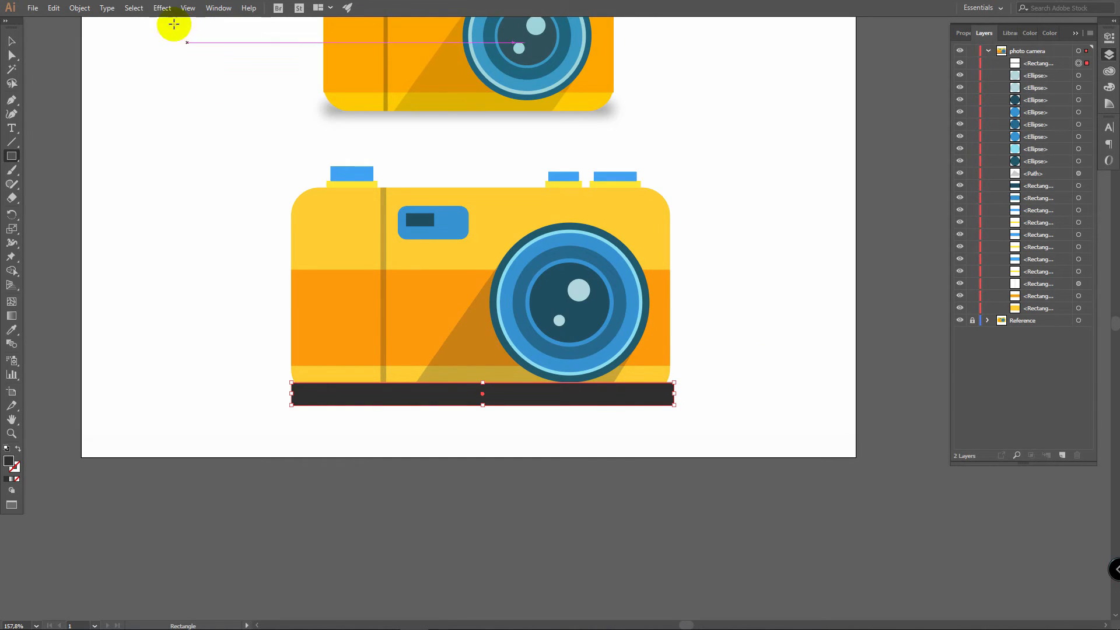
Apply a Gaussian Blur with a radius of 13 pixels to the dark rectangle under the camera
{"action": "left_click", "coordinate": [161, 7]}
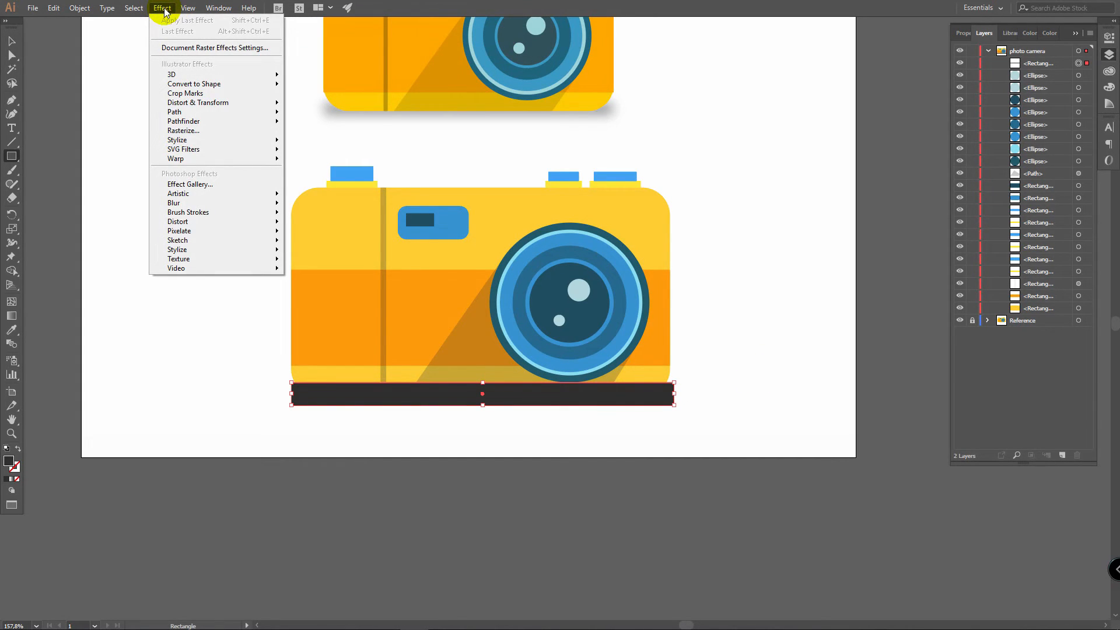
{"action": "mouse_move", "coordinate": [172, 202]}
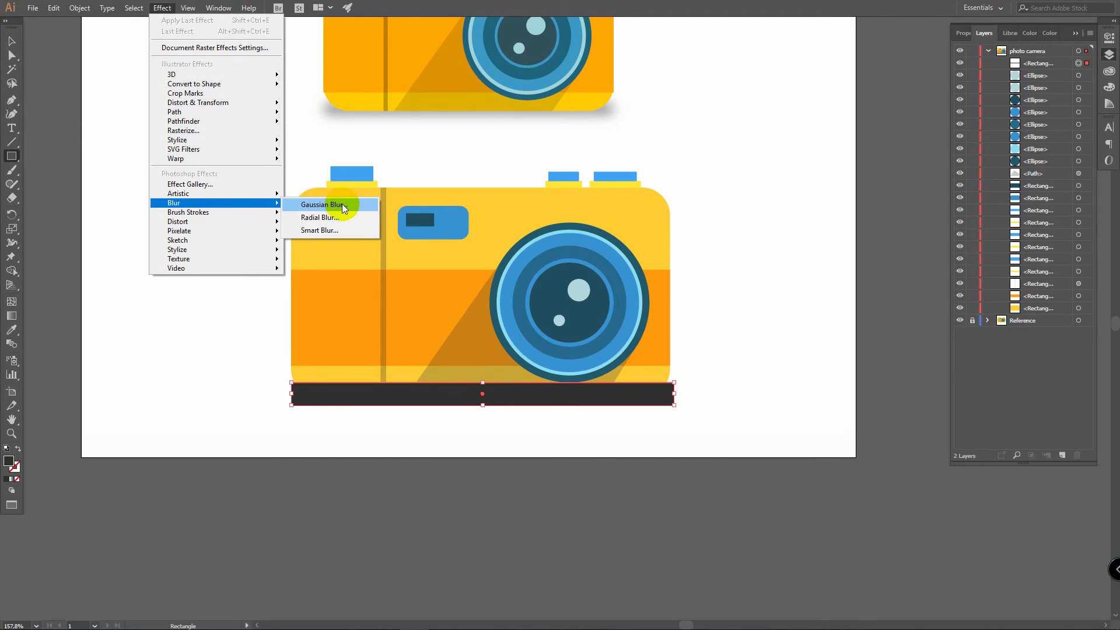
{"action": "left_click", "coordinate": [345, 204]}
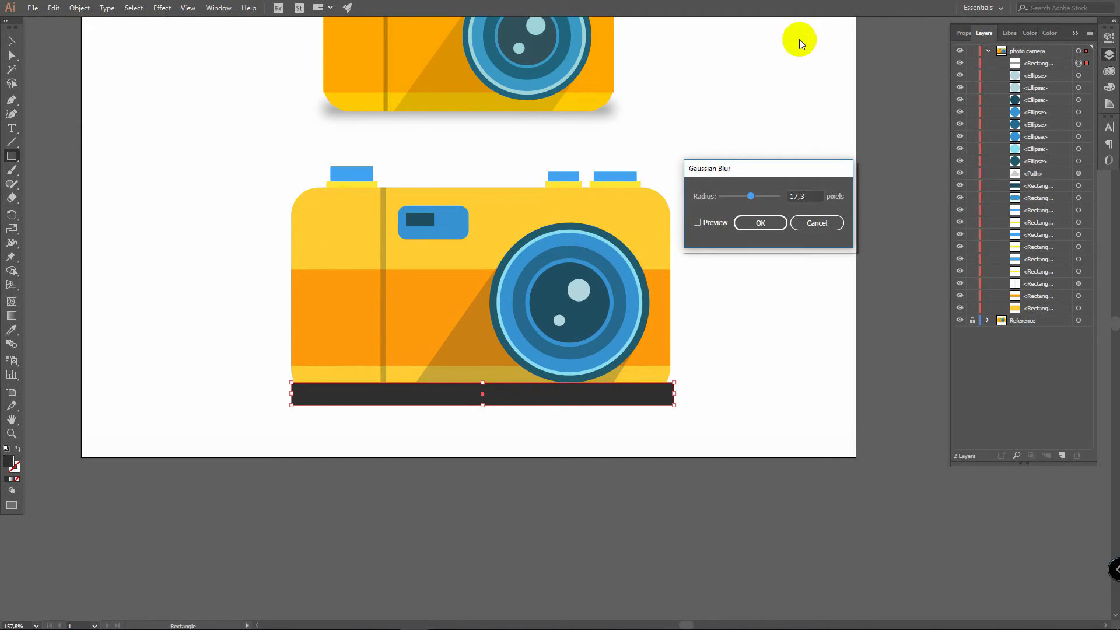
{"action": "left_click", "coordinate": [697, 223]}
{"action": "left_click_drag", "start_coordinate": [751, 196], "coordinate": [749, 195]}
{"action": "left_click", "coordinate": [761, 221]}
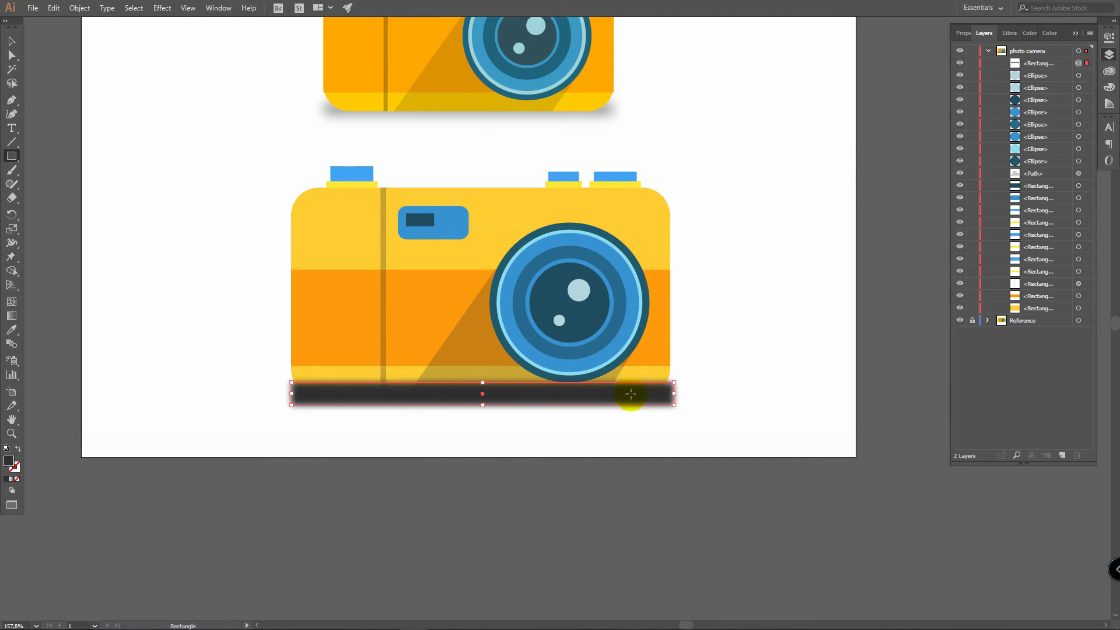
Edit the dark rectangle's existing Gaussian Blur and raise its radius to about 15 pixels
{"action": "left_click", "coordinate": [1110, 38]}
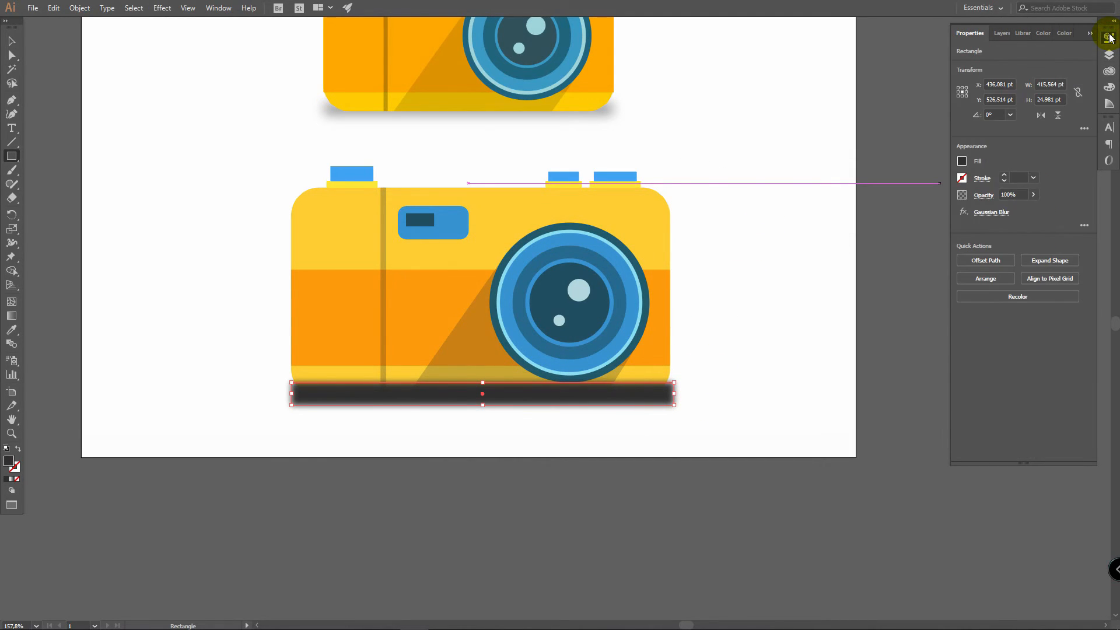
{"action": "left_click", "coordinate": [1003, 213]}
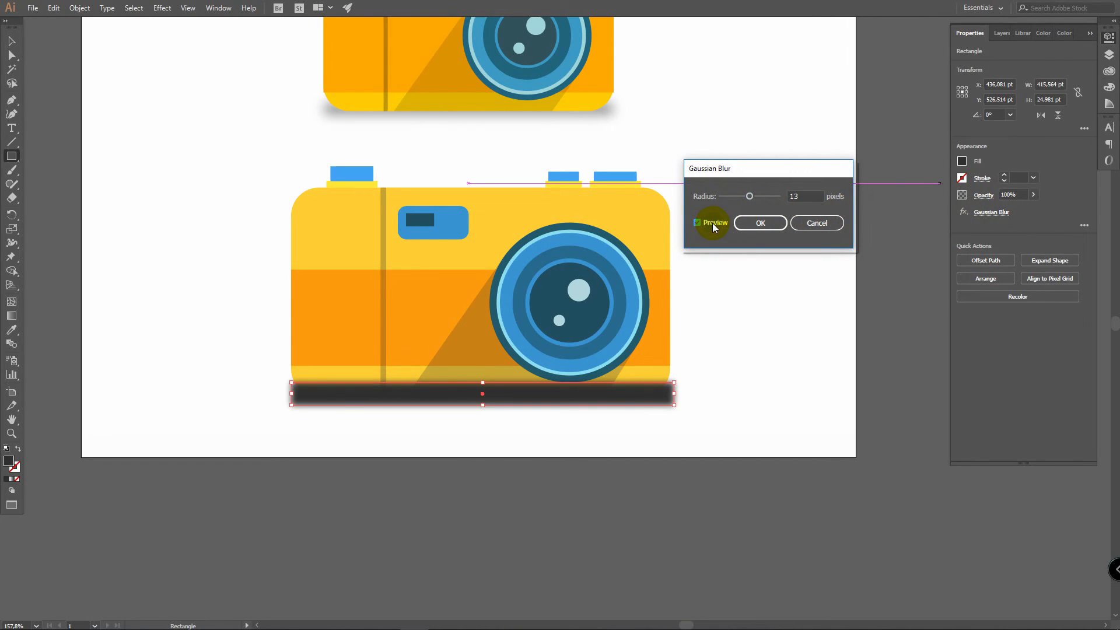
{"action": "left_click_drag", "start_coordinate": [744, 198], "coordinate": [751, 195]}
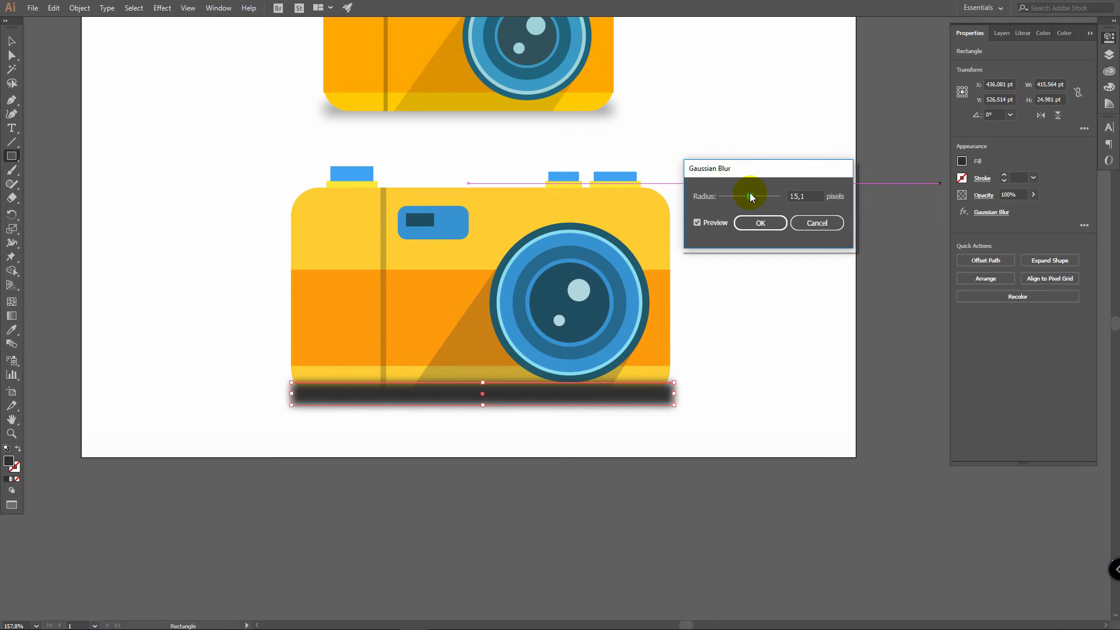
{"action": "left_click", "coordinate": [762, 223]}
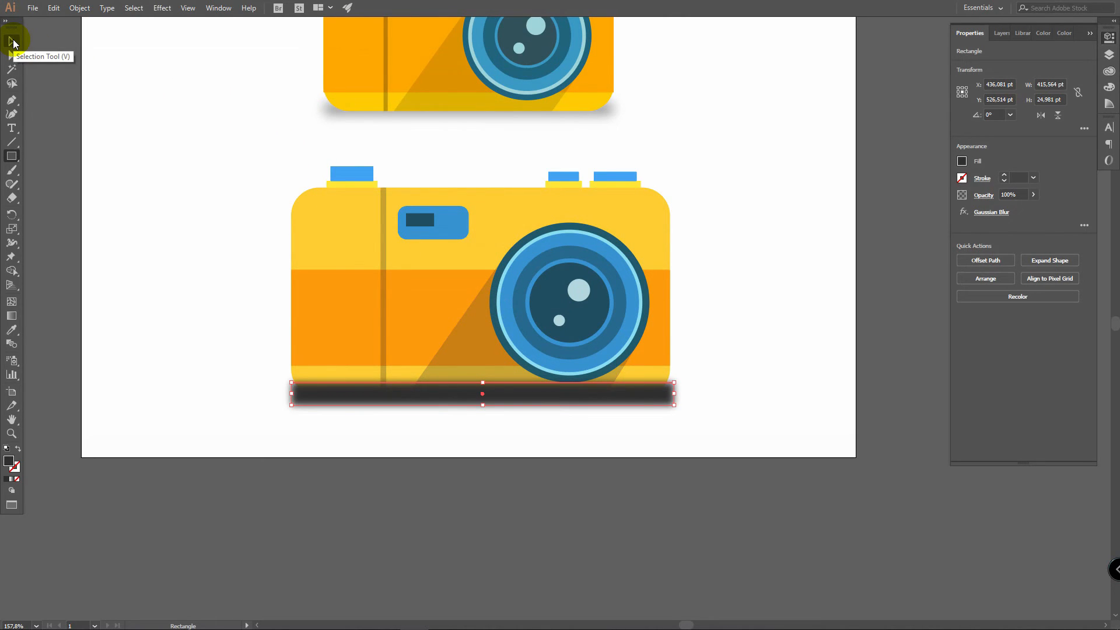
Group all the camera shapes without the blurred rectangle and check the group in the photo camera layer
{"action": "left_click", "coordinate": [12, 42]}
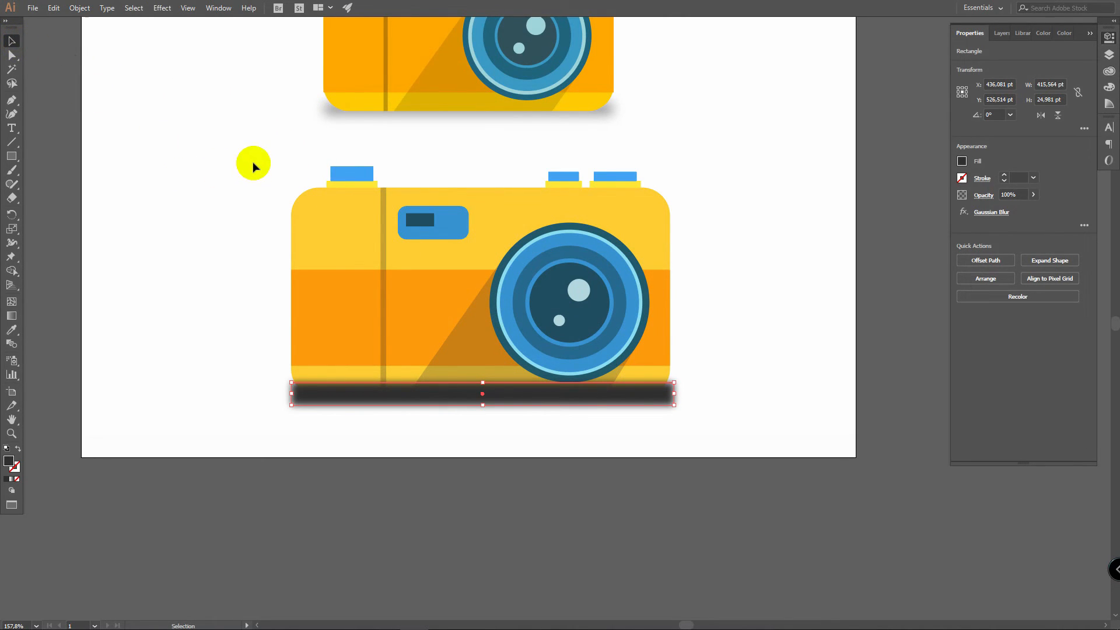
{"action": "left_click_drag", "start_coordinate": [241, 154], "coordinate": [784, 366]}
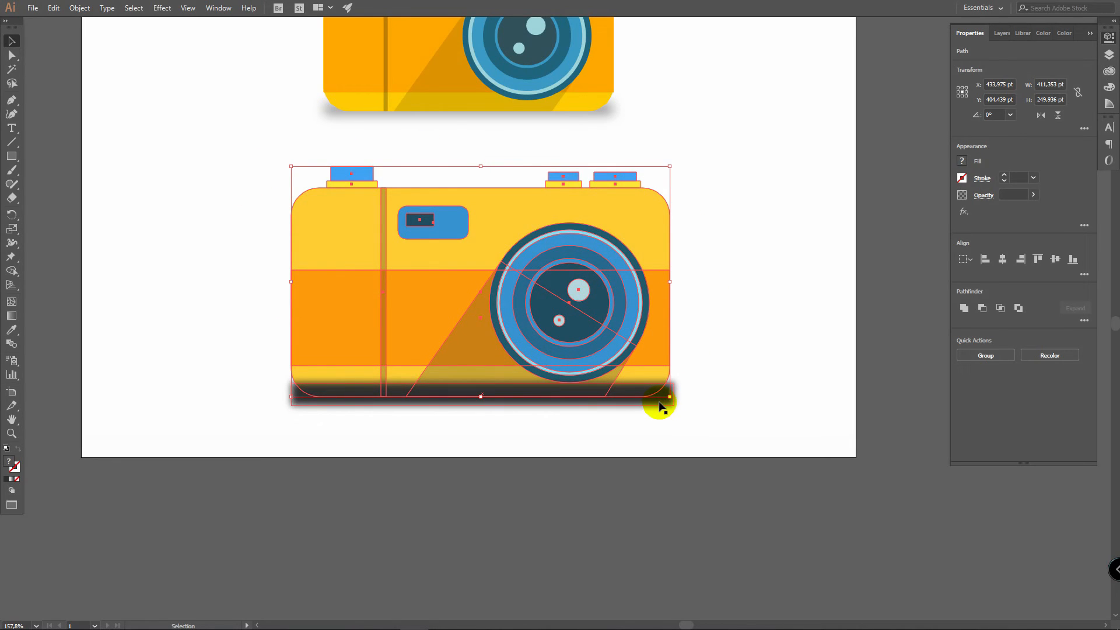
{"action": "left_click", "coordinate": [1106, 39]}
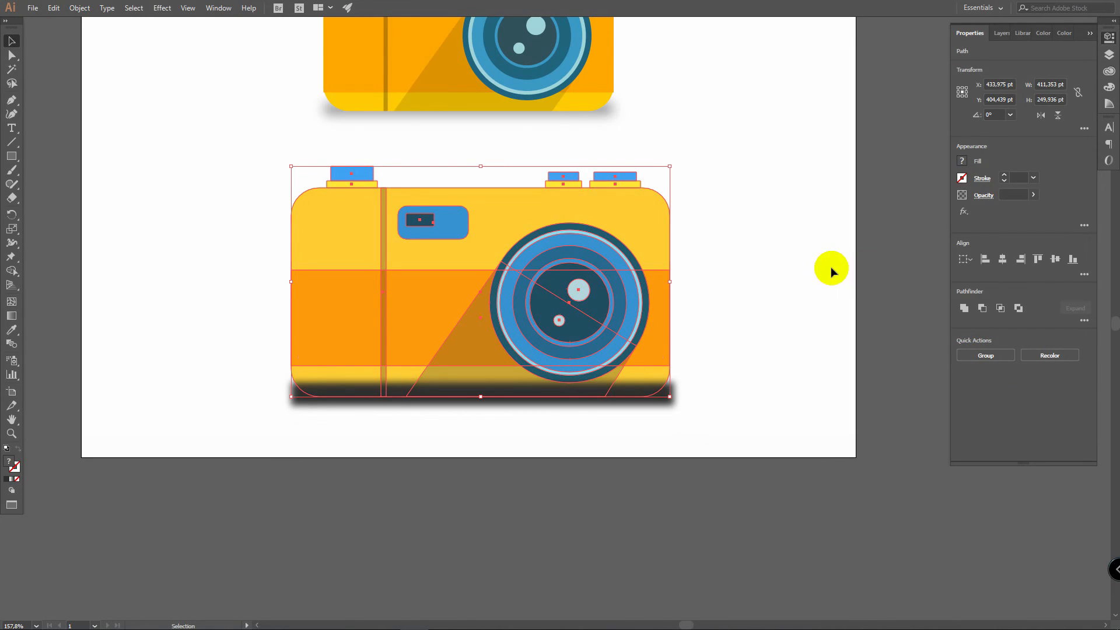
{"action": "key", "text": "ctrl+g"}
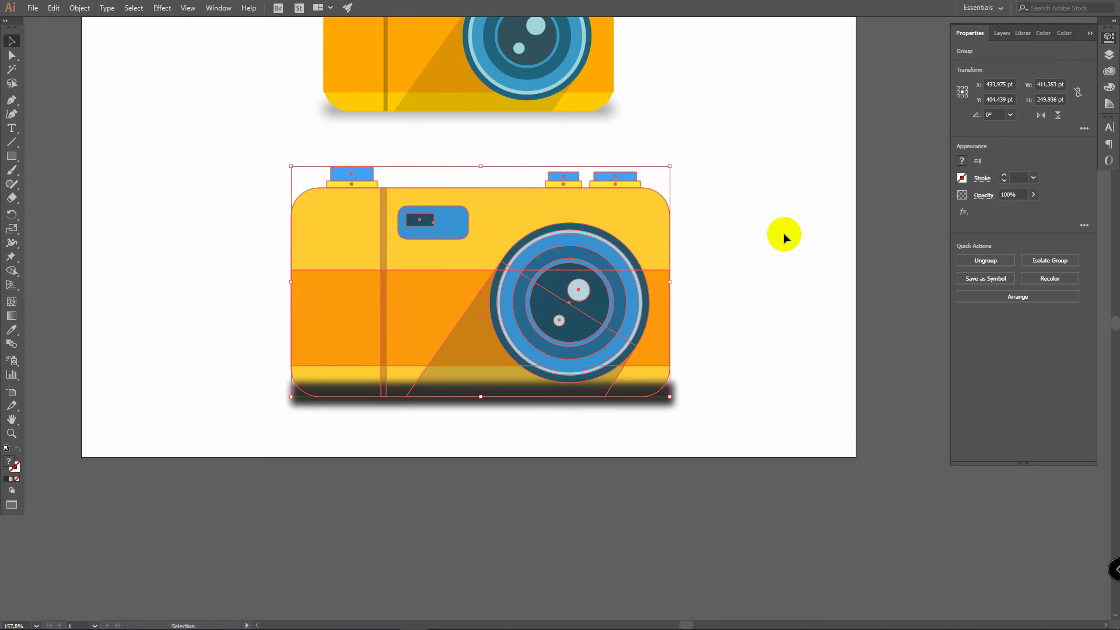
{"action": "left_click", "coordinate": [1109, 55]}
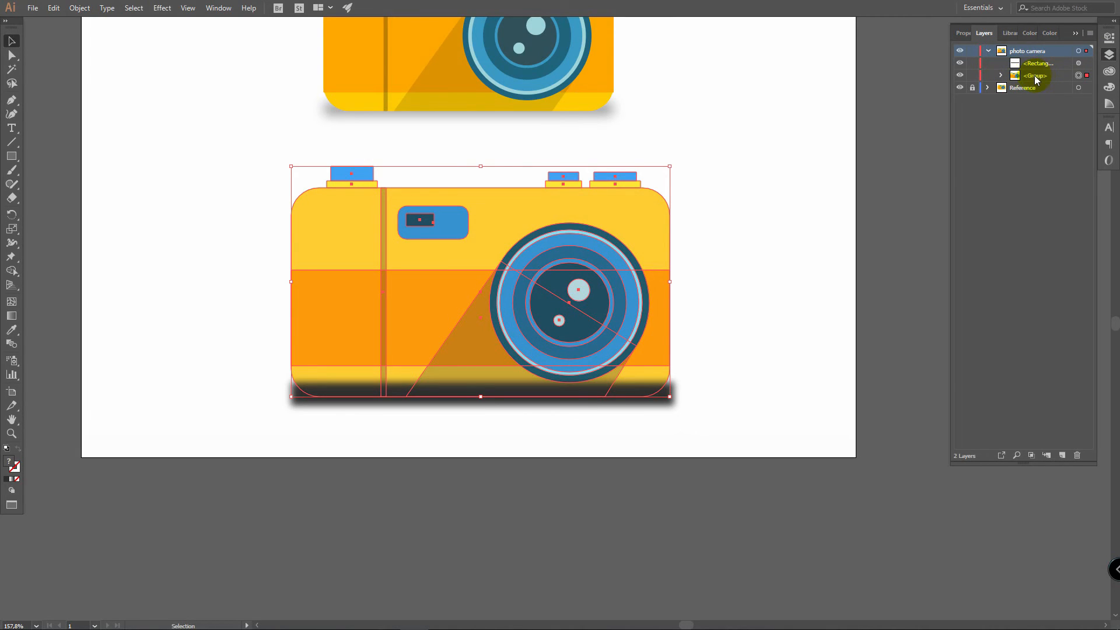
{"action": "left_click", "coordinate": [1001, 76]}
{"action": "left_click", "coordinate": [1002, 76]}
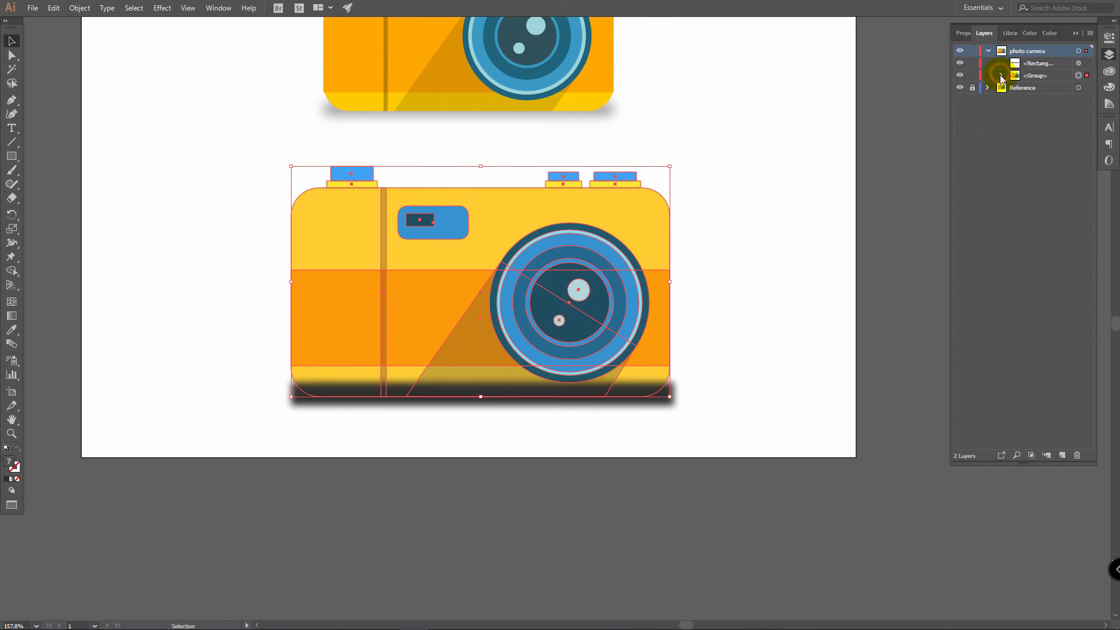
Align the camera group and the blurred rectangle on their horizontal centers
{"action": "left_click", "coordinate": [762, 195]}
{"action": "left_click_drag", "start_coordinate": [780, 187], "coordinate": [401, 442]}
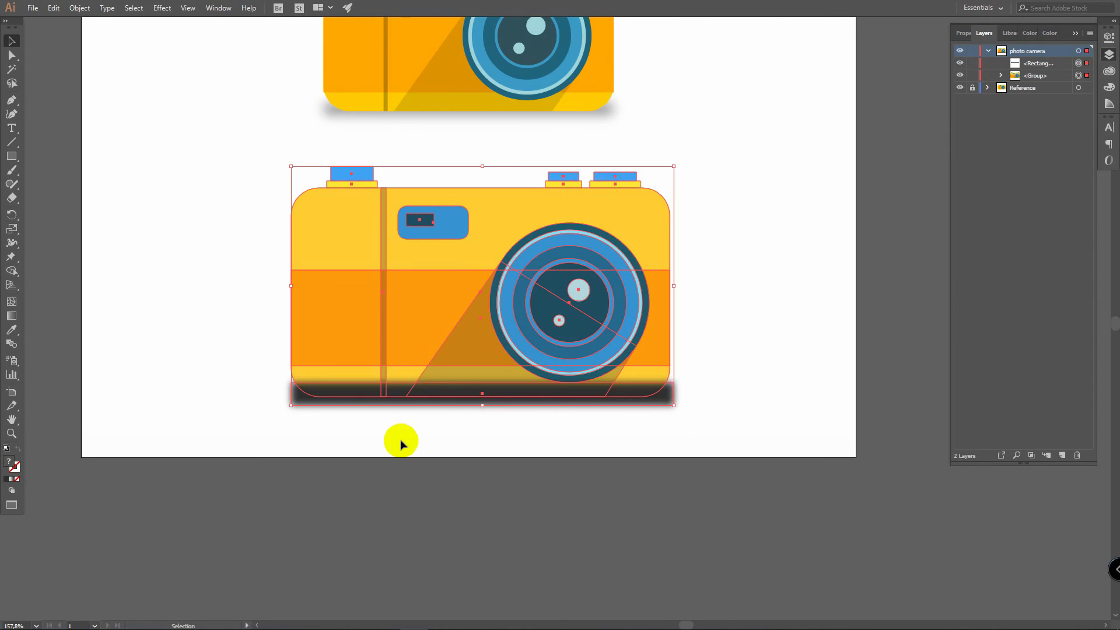
{"action": "left_click", "coordinate": [1109, 37]}
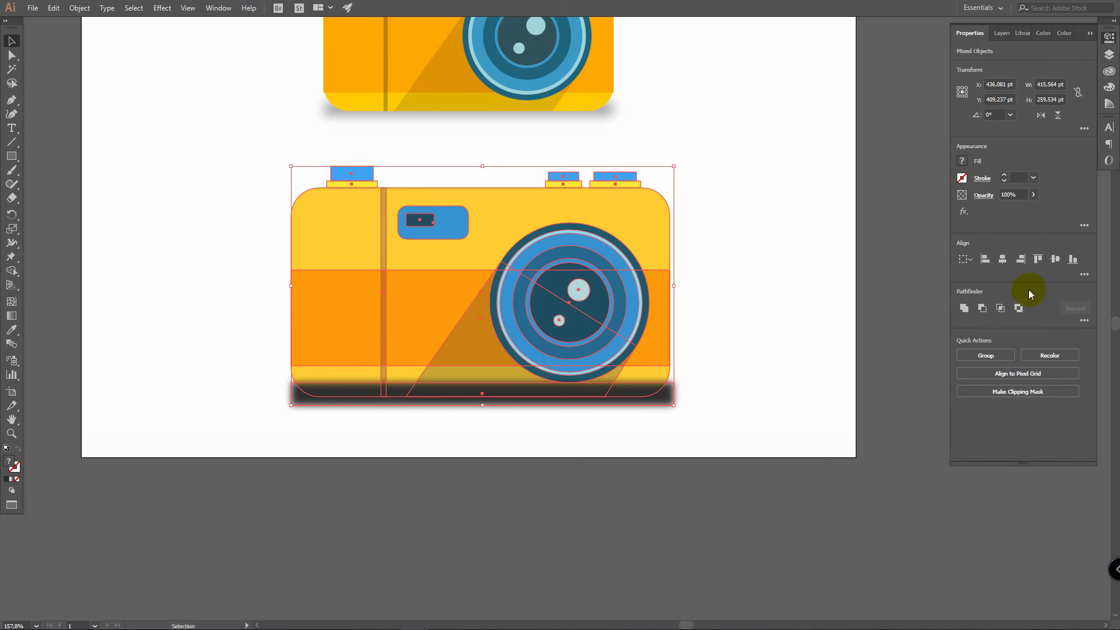
{"action": "left_click", "coordinate": [1007, 262]}
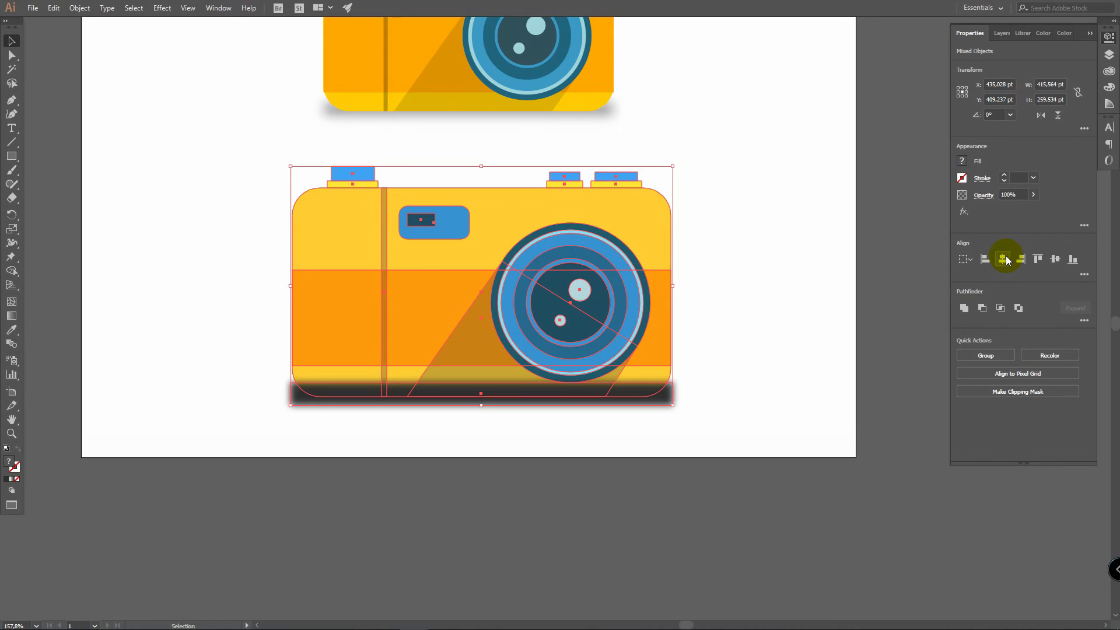
{"action": "left_click", "coordinate": [677, 397]}
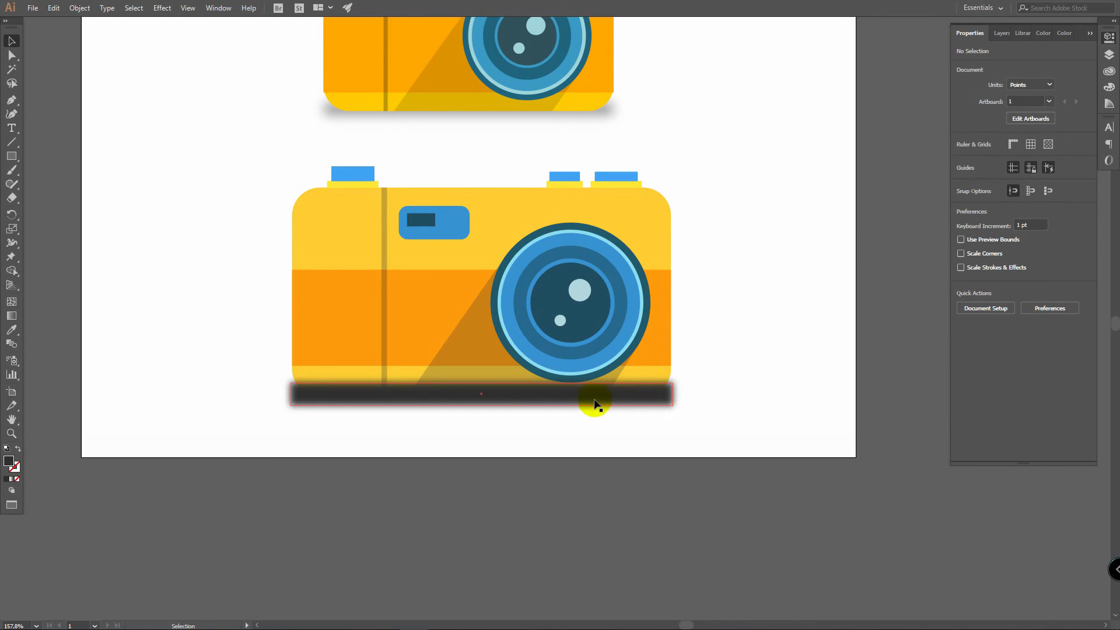
Round the blurred rectangle's corners to the maximum so that both ends become semicircular
{"action": "key", "text": "z"}
{"action": "left_click_drag", "start_coordinate": [515, 398], "coordinate": [745, 383]}
{"action": "key", "text": "v"}
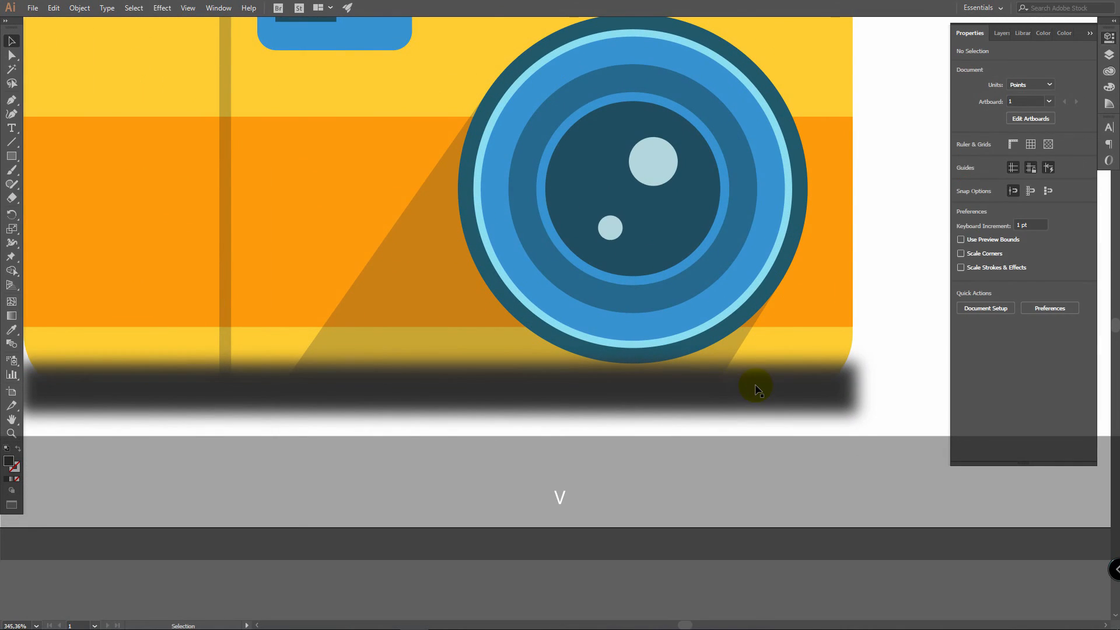
{"action": "left_click", "coordinate": [798, 387]}
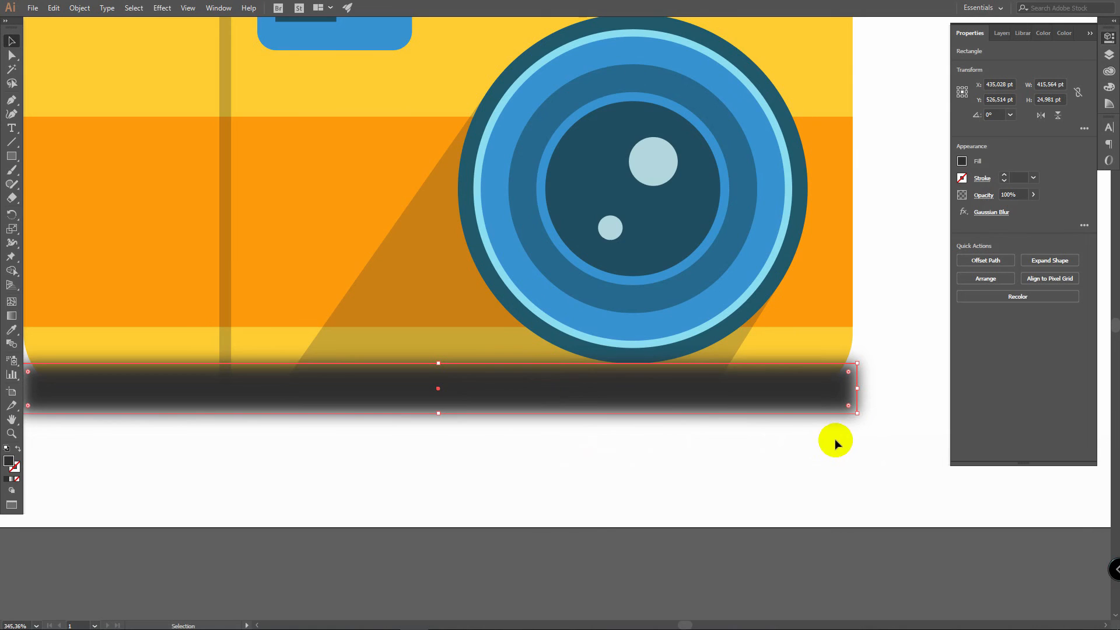
{"action": "left_click_drag", "start_coordinate": [848, 371], "coordinate": [787, 390]}
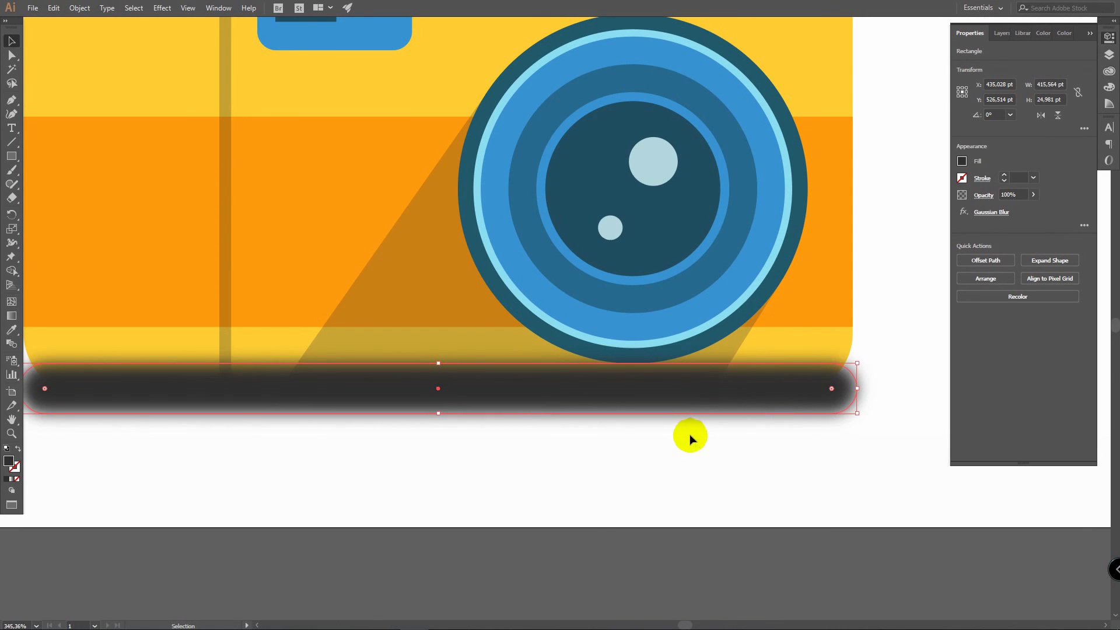
{"action": "left_click", "coordinate": [689, 434]}
Widen the blurred shadow shape evenly from its center to about 419 pt
{"action": "key", "text": "z"}
{"action": "left_click", "coordinate": [695, 297], "text": "alt"}
{"action": "left_click_drag", "start_coordinate": [707, 301], "coordinate": [670, 308]}
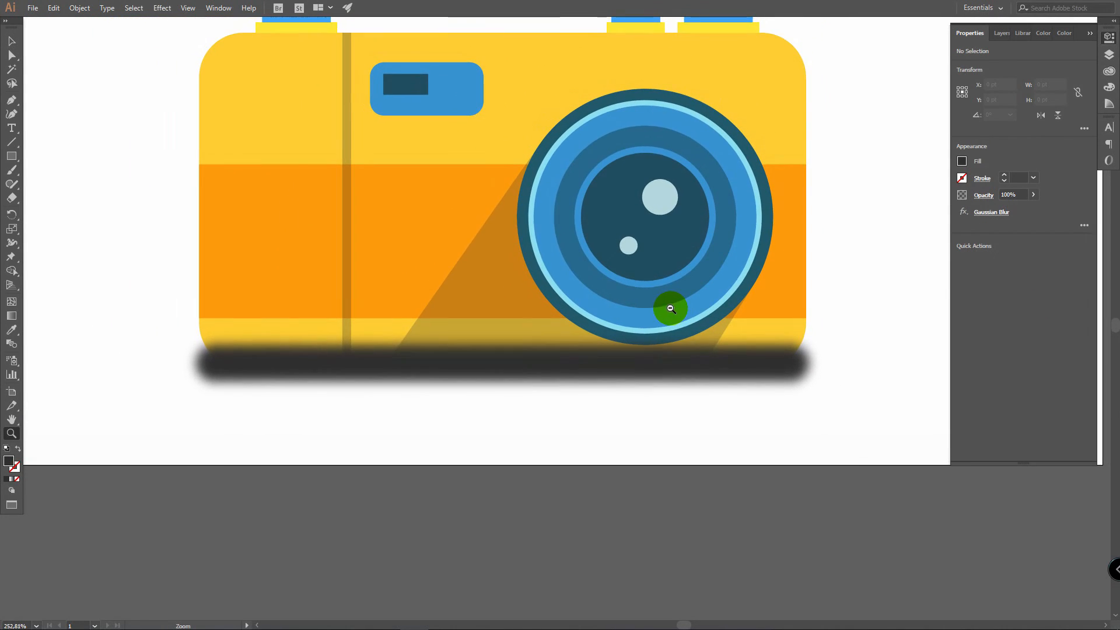
{"action": "key", "text": "v"}
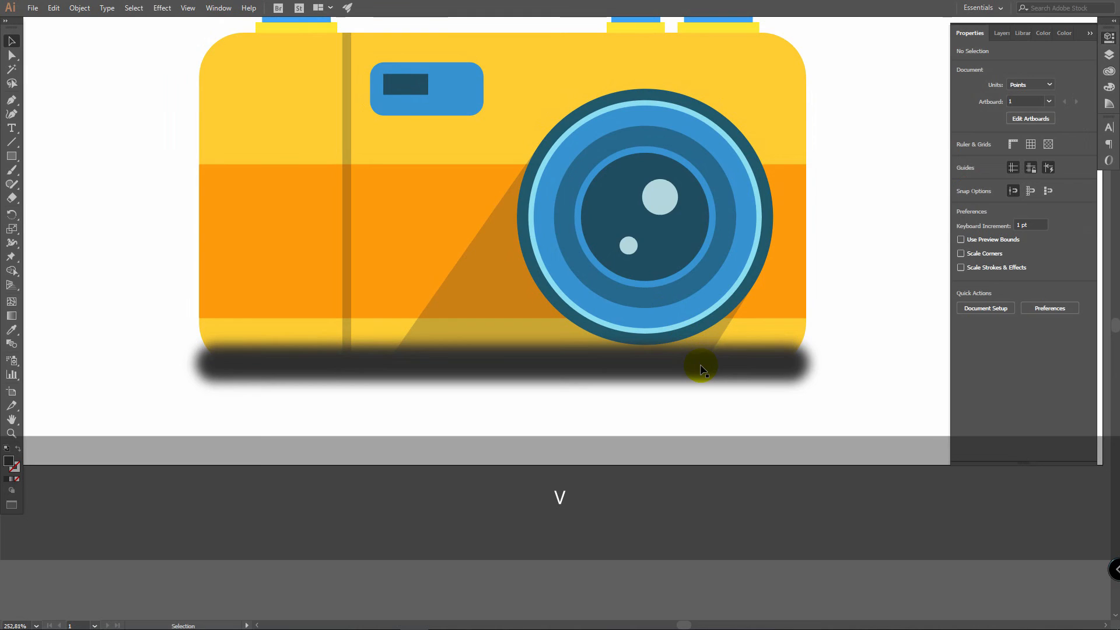
{"action": "left_click", "coordinate": [601, 360]}
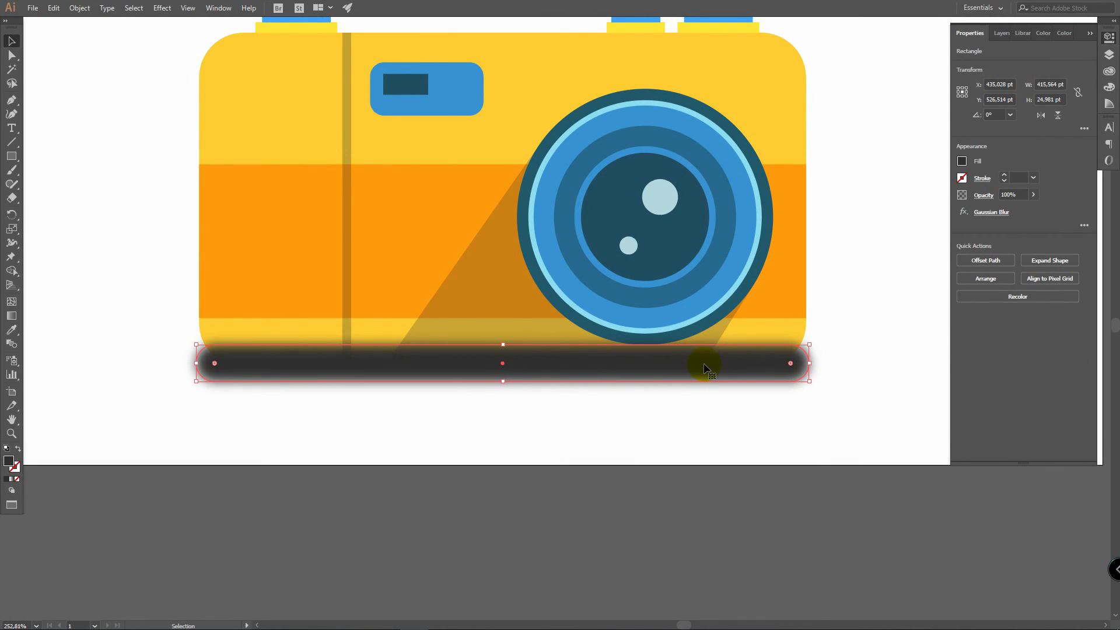
{"action": "key", "text": "alt"}
{"action": "mouse_move", "coordinate": [811, 364]}
{"action": "left_mouse_down"}
{"action": "mouse_move", "coordinate": [837, 358]}
{"action": "mouse_move", "coordinate": [786, 362]}
{"action": "mouse_move", "coordinate": [831, 362]}
{"action": "mouse_move", "coordinate": [788, 362]}
{"action": "mouse_move", "coordinate": [829, 360]}
{"action": "mouse_move", "coordinate": [815, 362]}
{"action": "left_mouse_up"}
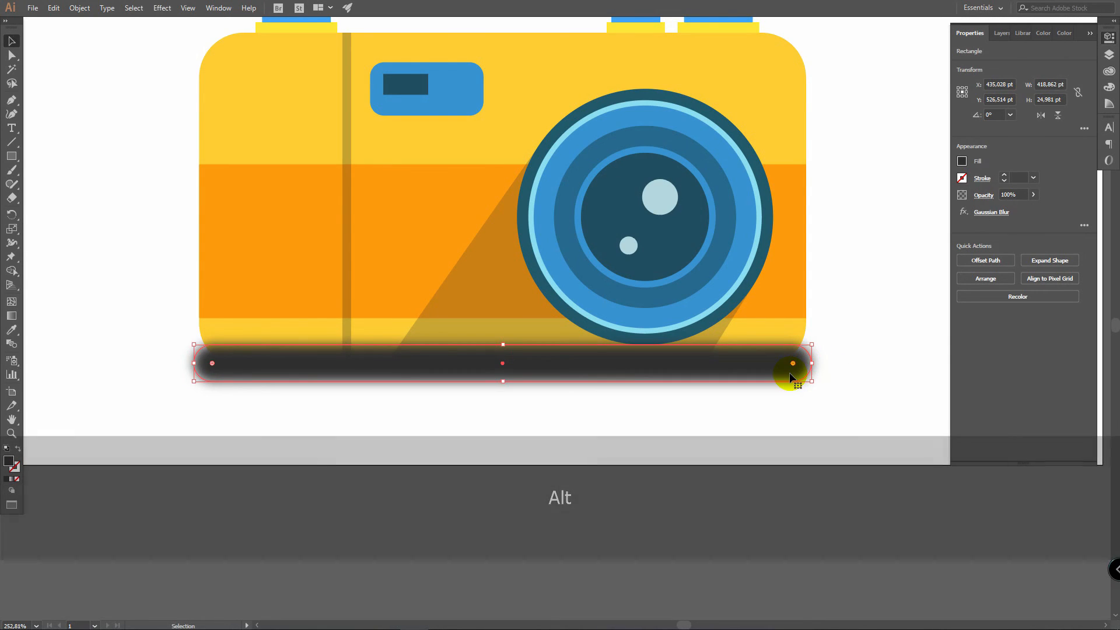
Send the blurred shadow shape to the back behind the camera and set its opacity to 50%
{"action": "right_click", "coordinate": [728, 366]}
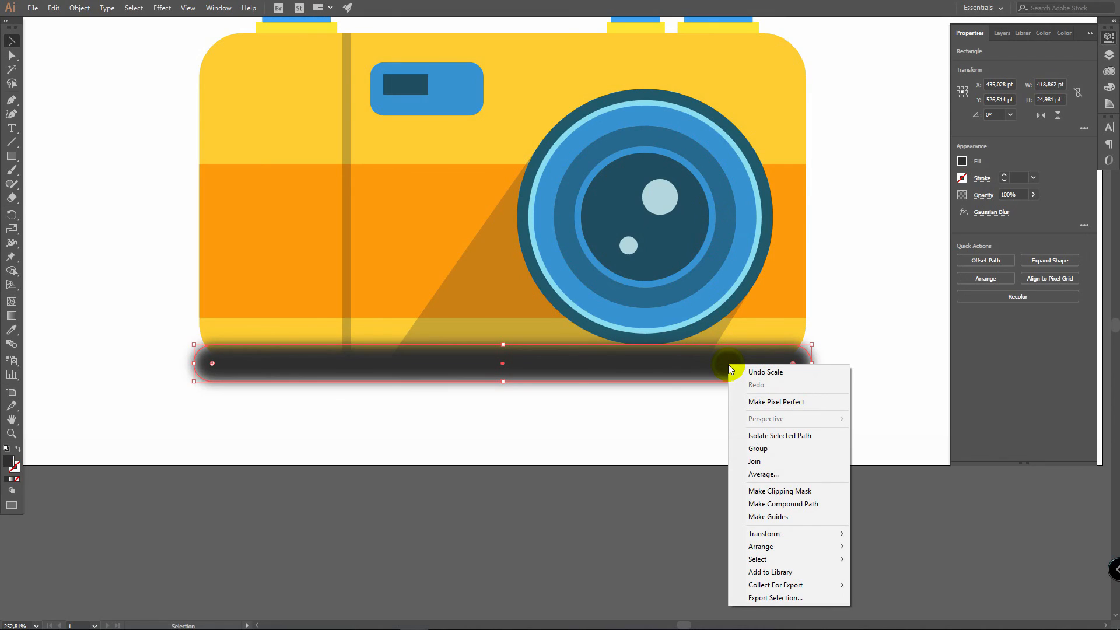
{"action": "mouse_move", "coordinate": [840, 547]}
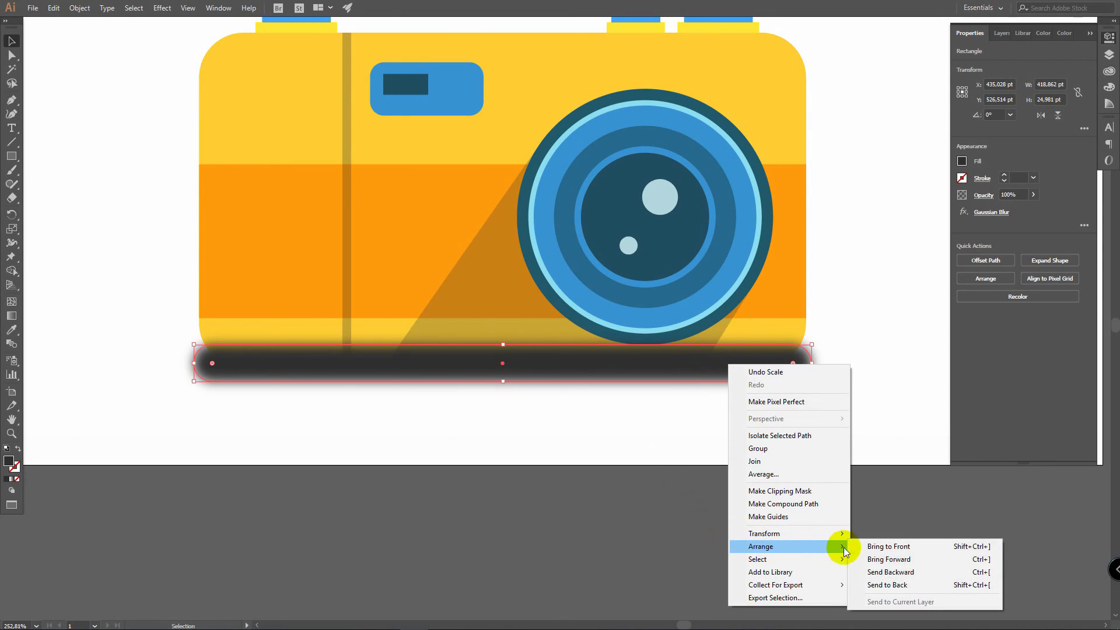
{"action": "left_click", "coordinate": [914, 586]}
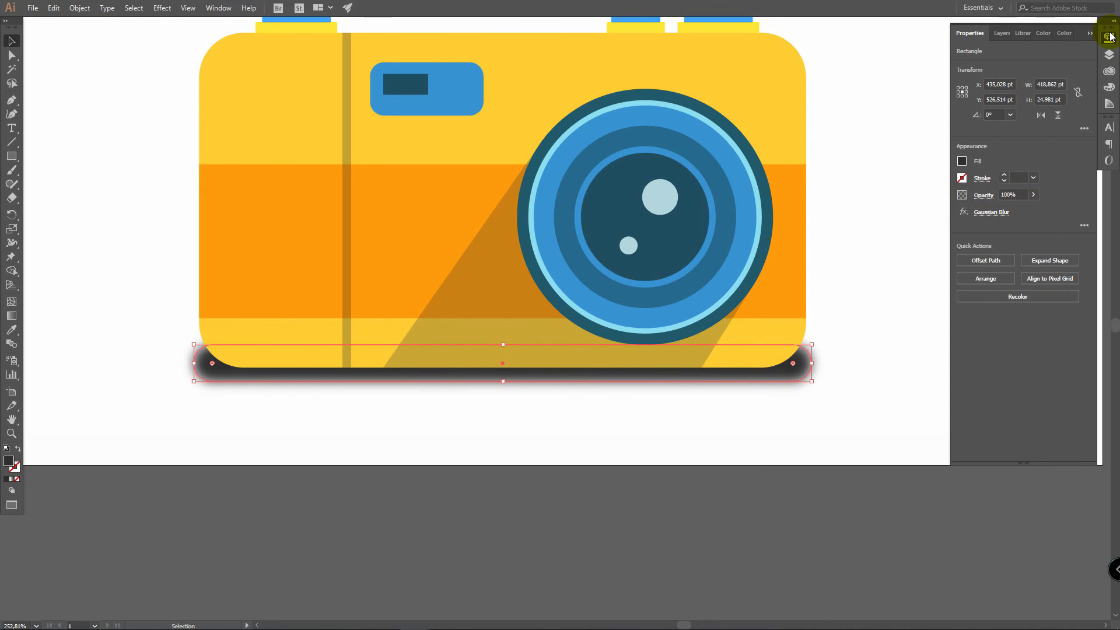
{"action": "left_click", "coordinate": [1036, 196]}
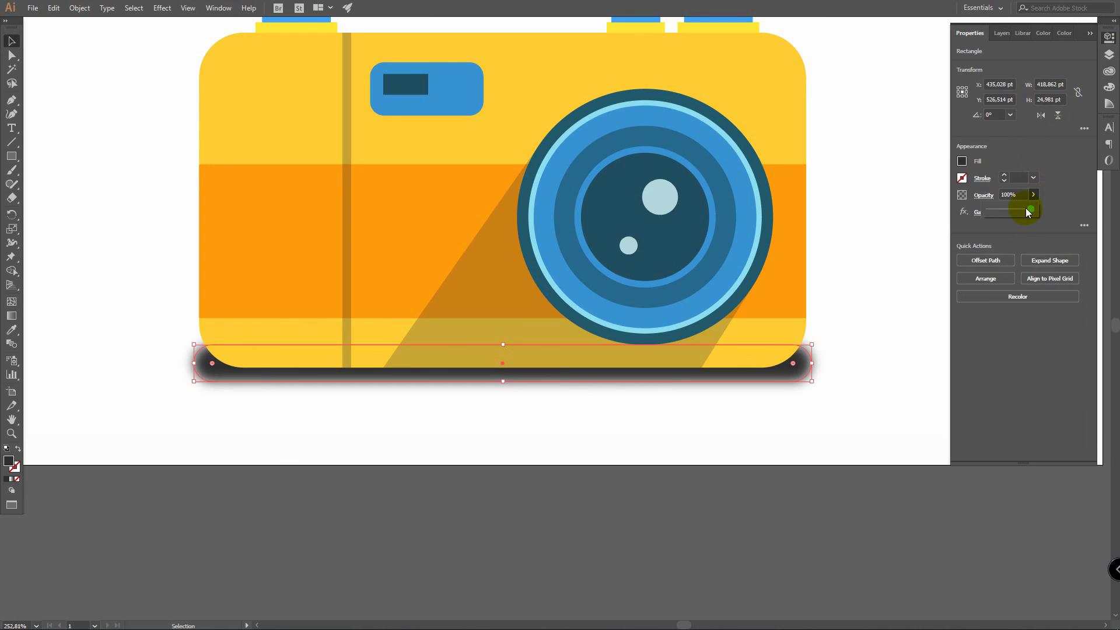
{"action": "left_click_drag", "start_coordinate": [1030, 210], "coordinate": [1011, 210]}
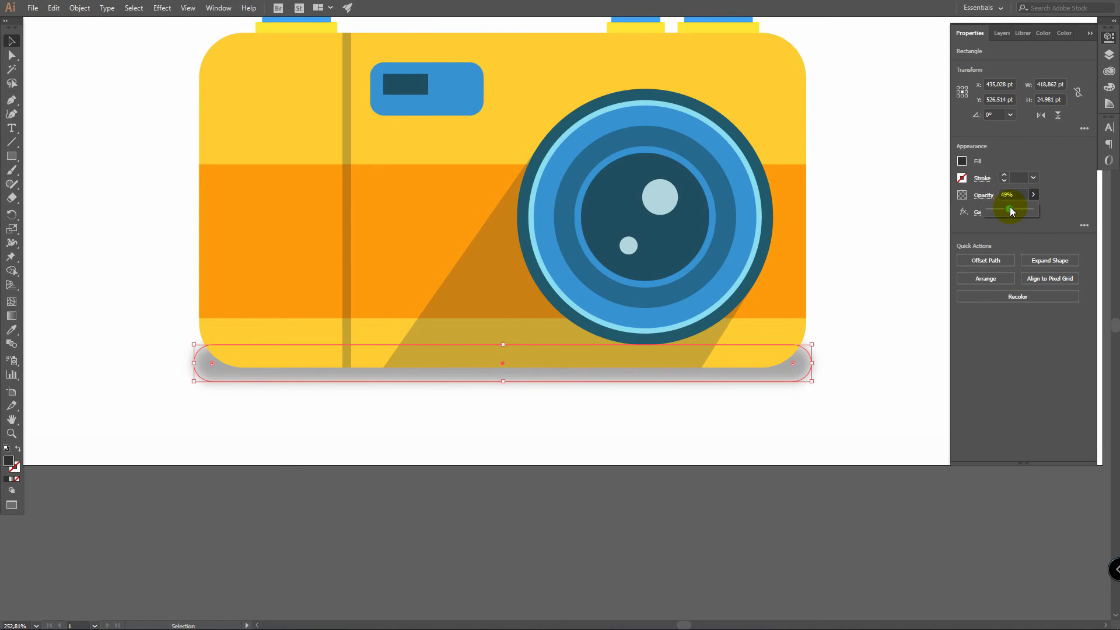
{"action": "left_click", "coordinate": [842, 246]}
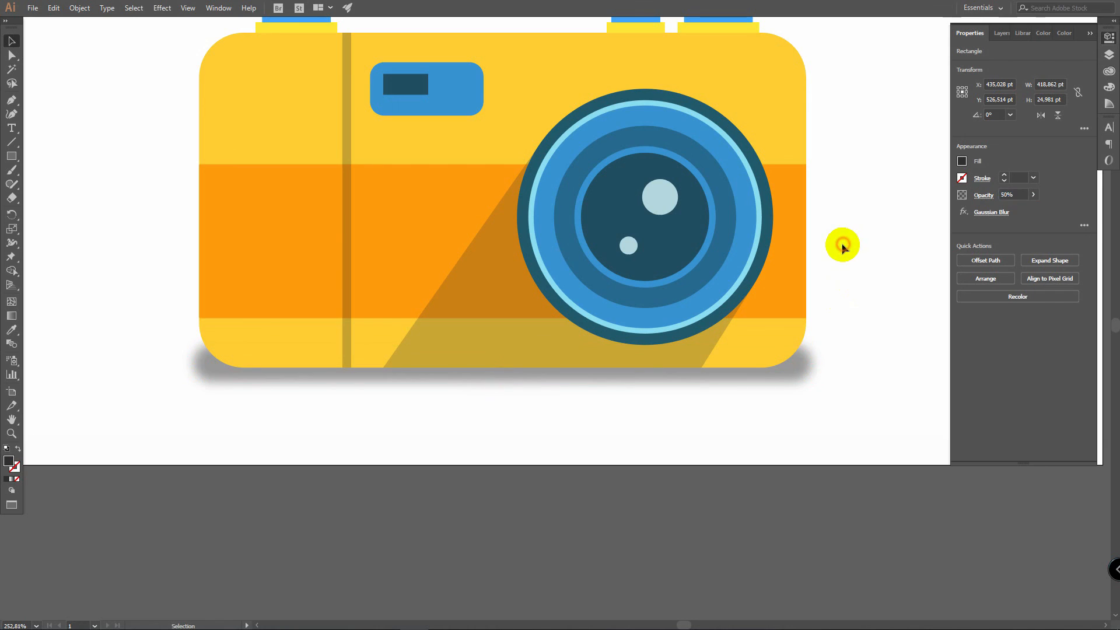
Nudge the blurred shadow shape down by 1 pt beneath the camera body
{"action": "left_click", "coordinate": [809, 369]}
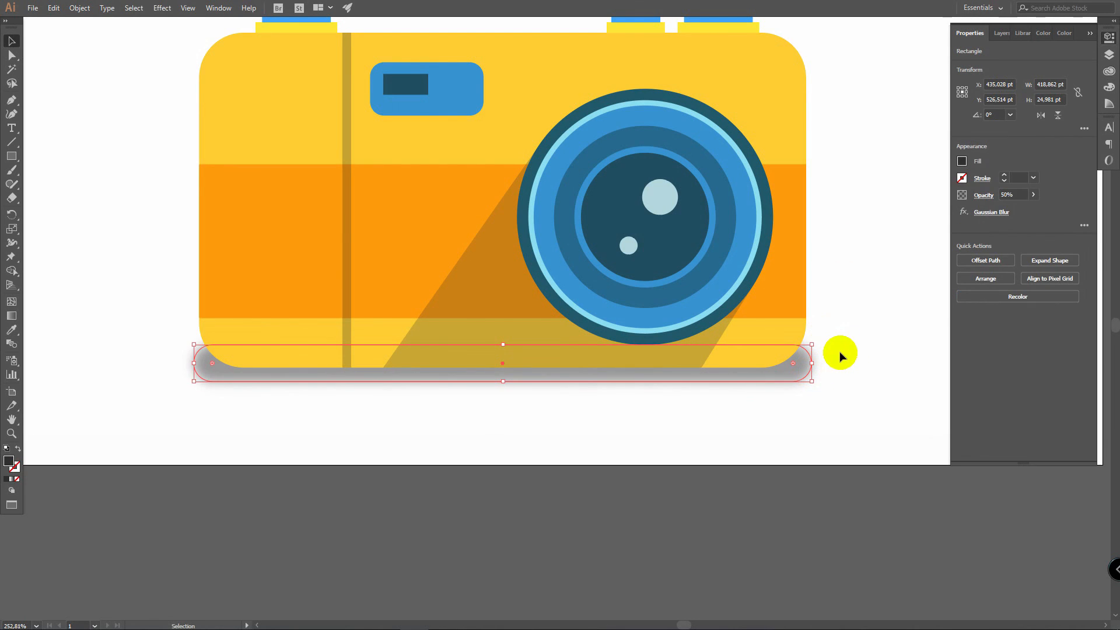
{"action": "key", "text": "Down"}
{"action": "key", "text": "Up"}
{"action": "key", "text": "Down"}
{"action": "key", "text": "Up"}
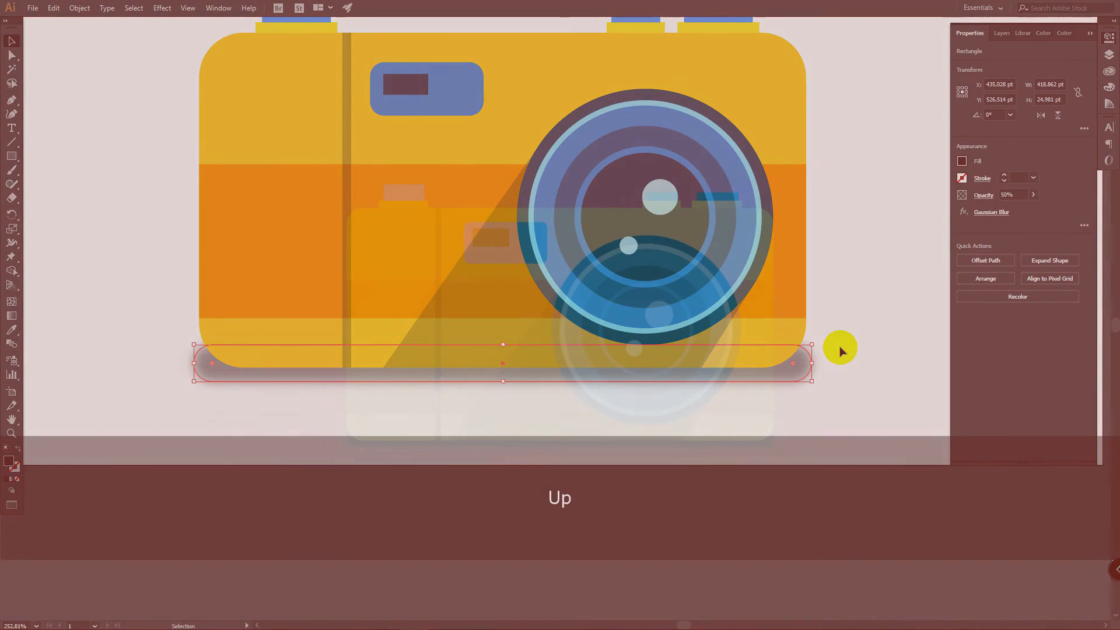
{"action": "key", "text": "Down"}
{"action": "key", "text": "Down"}
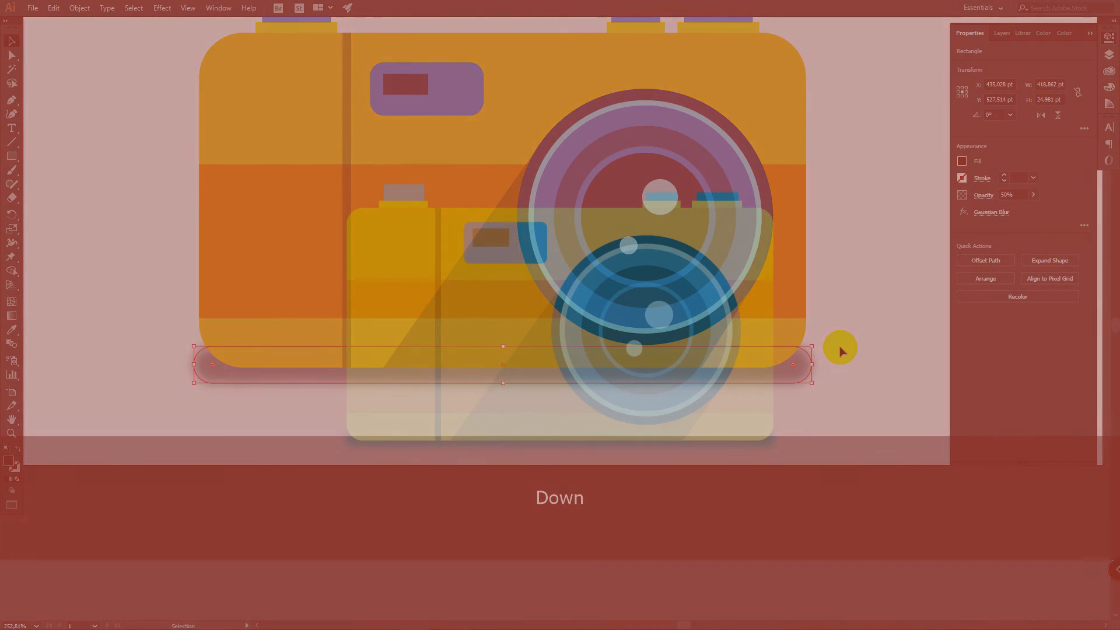